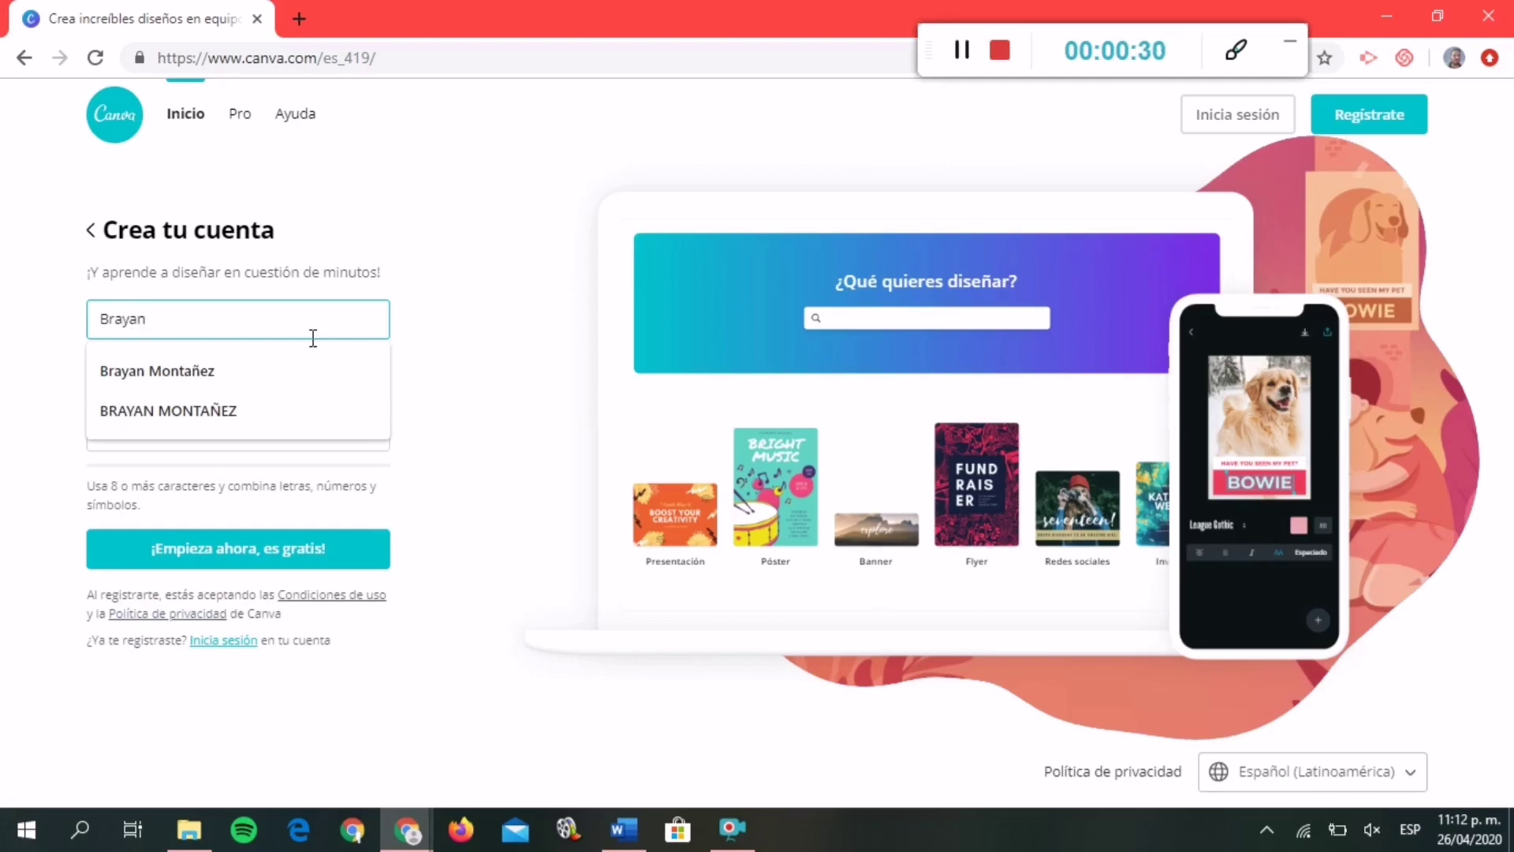
# Enter the e-mail address and account password on the Crea tu cuenta form and submit it.
pyautogui.click(460, 390)
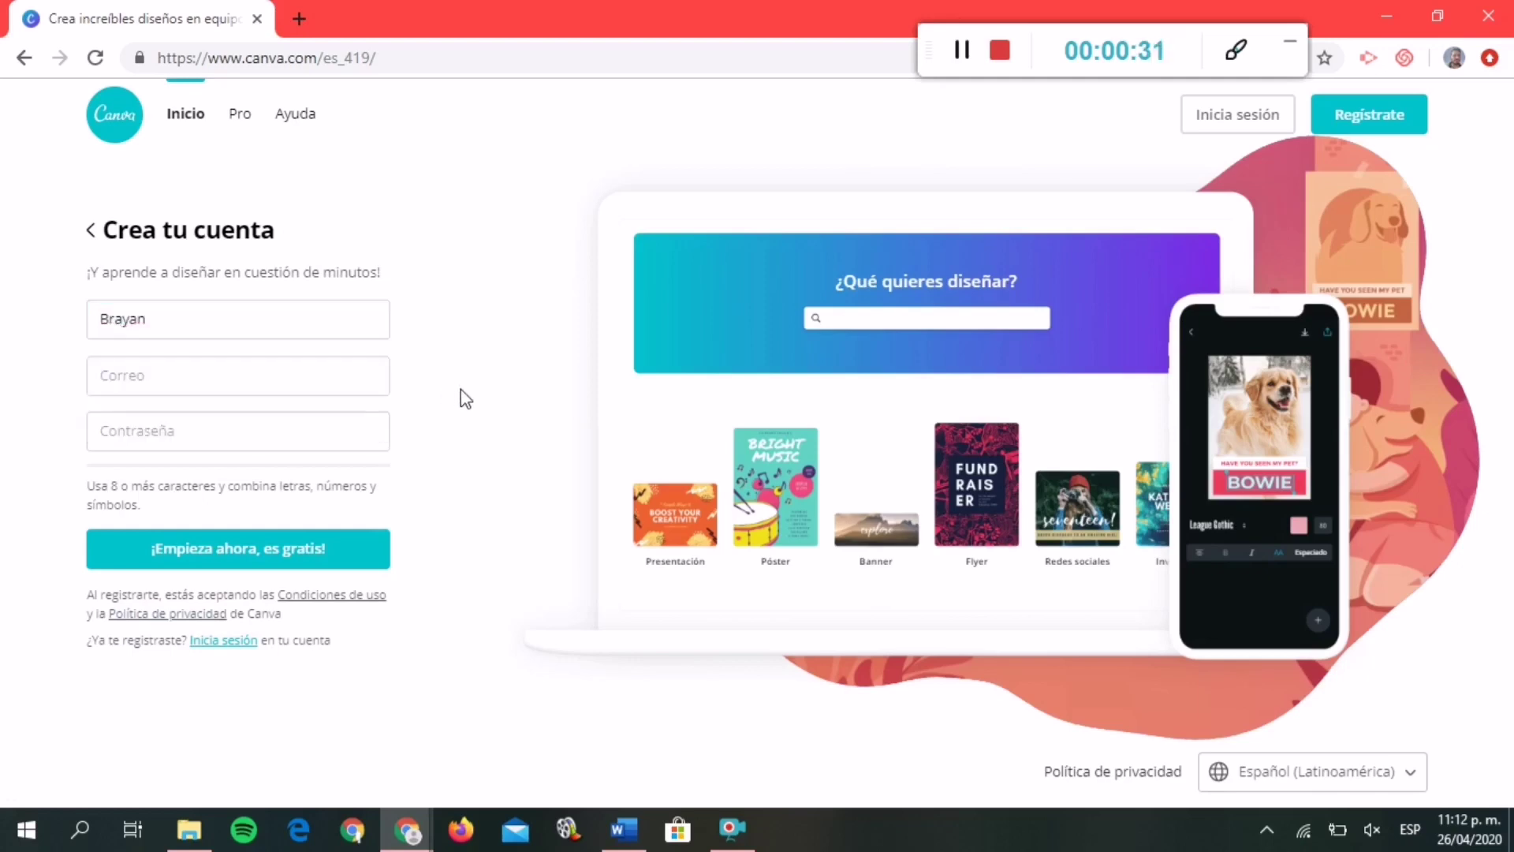
pyautogui.click(241, 366)
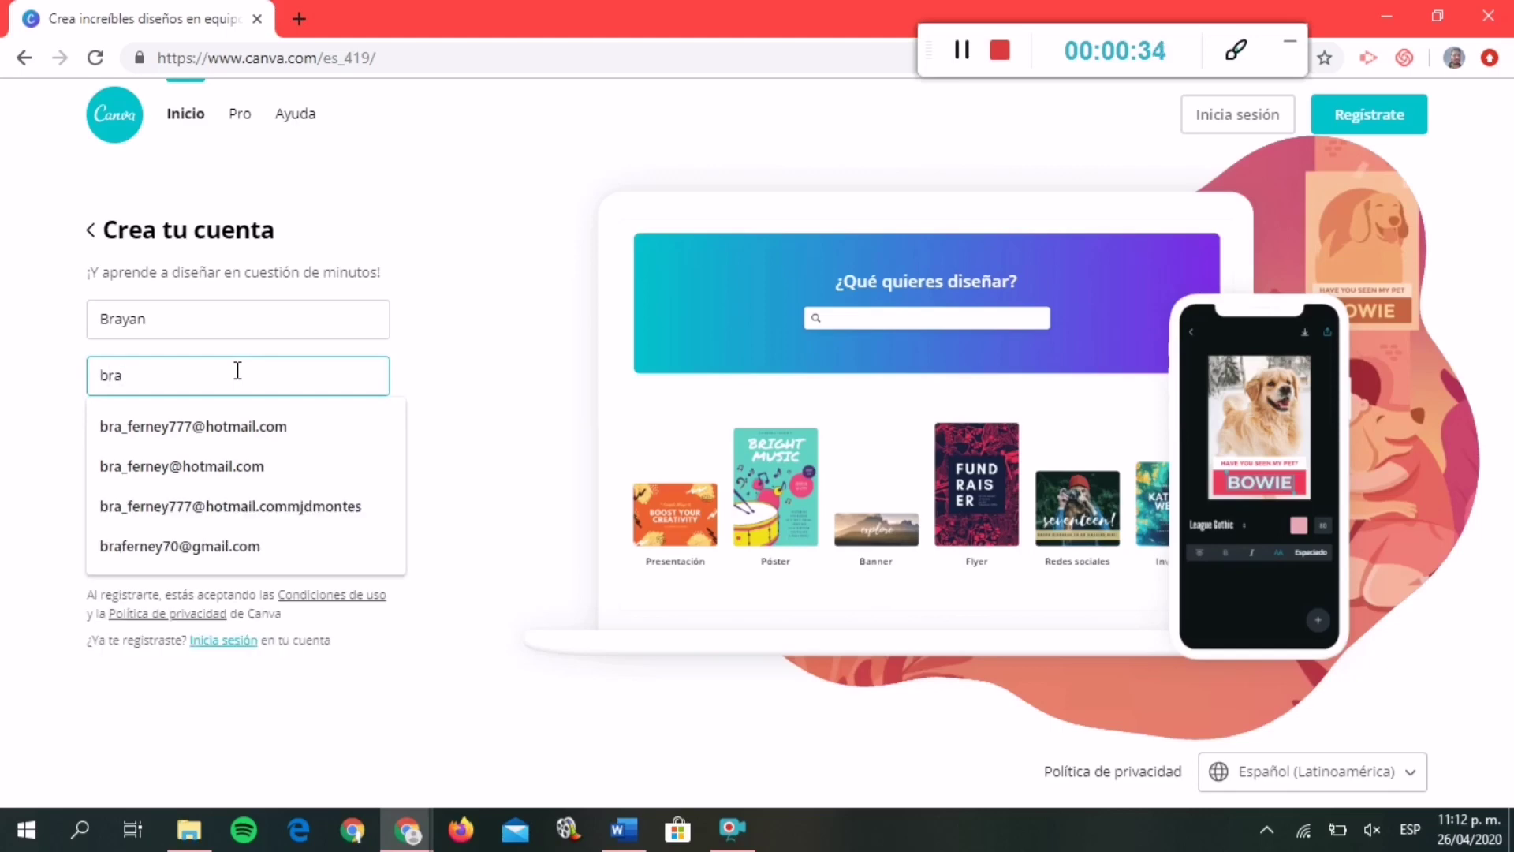
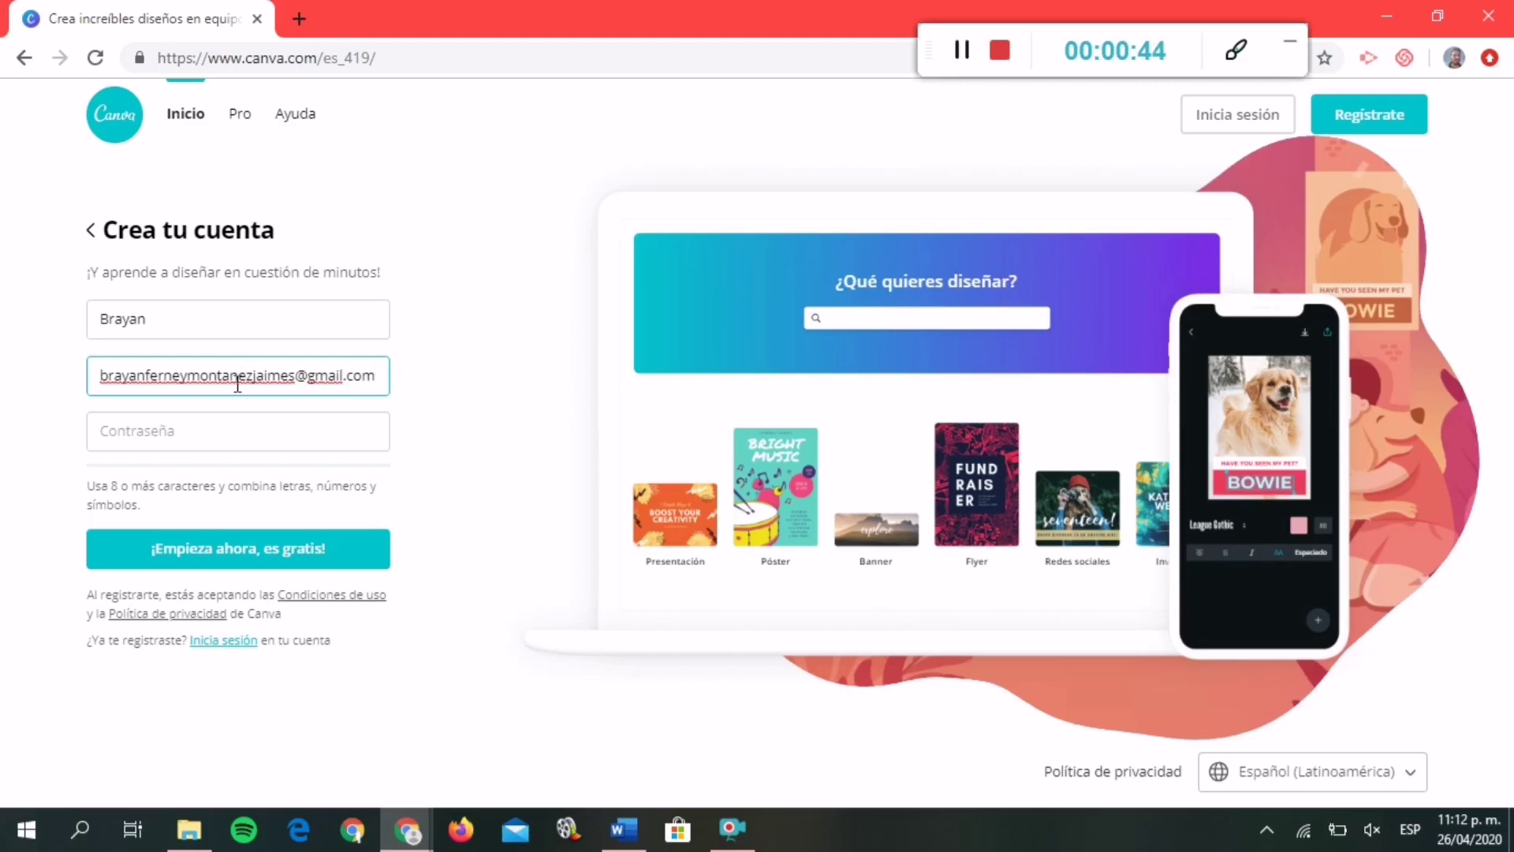
pyautogui.click(237, 414)
pyautogui.write('•')
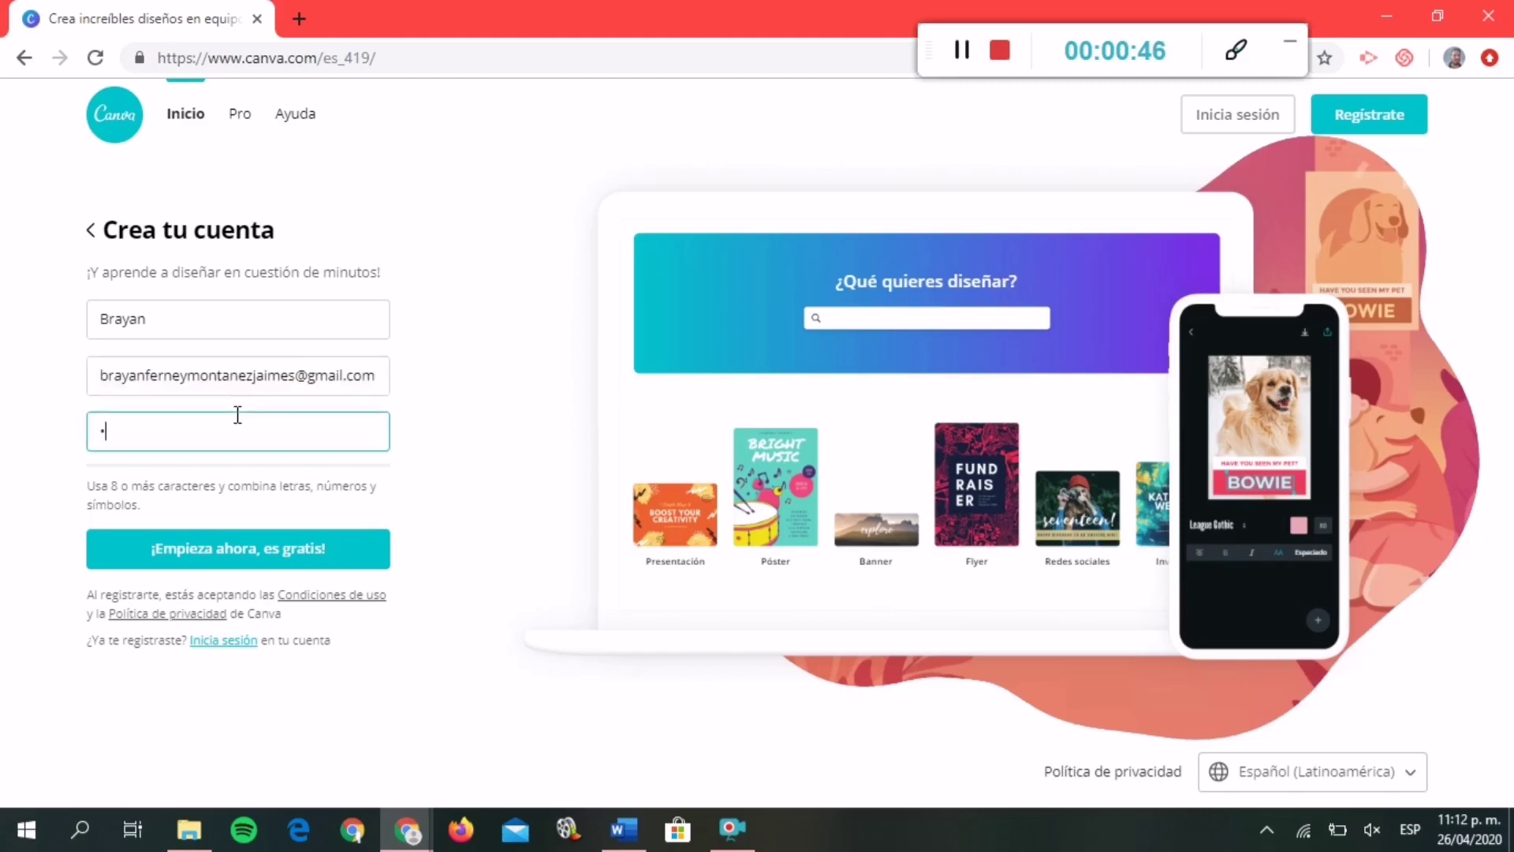
pyautogui.write('•••••••••')
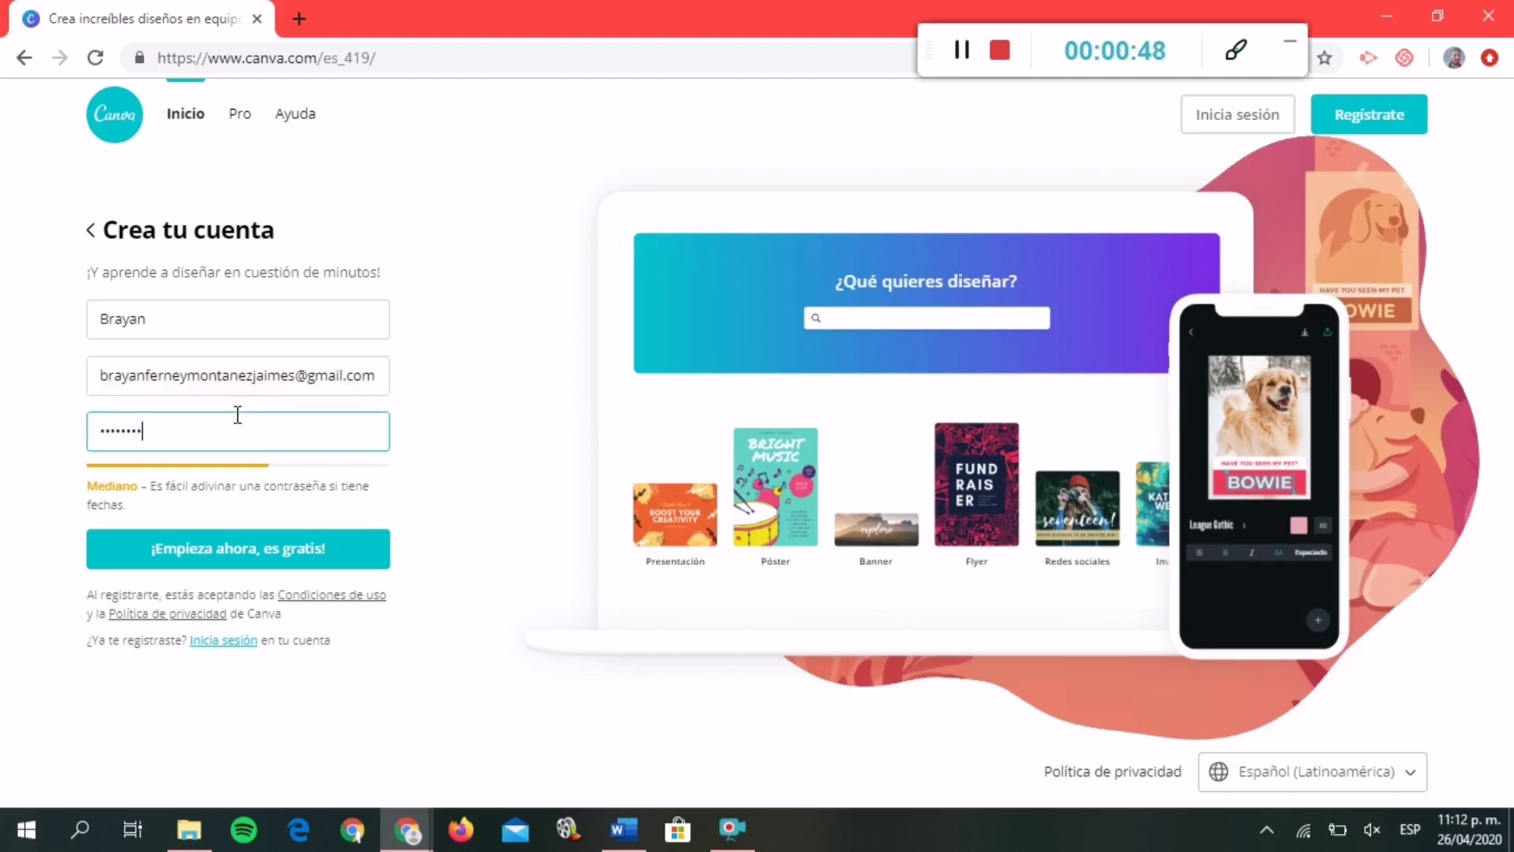
pyautogui.write('••')
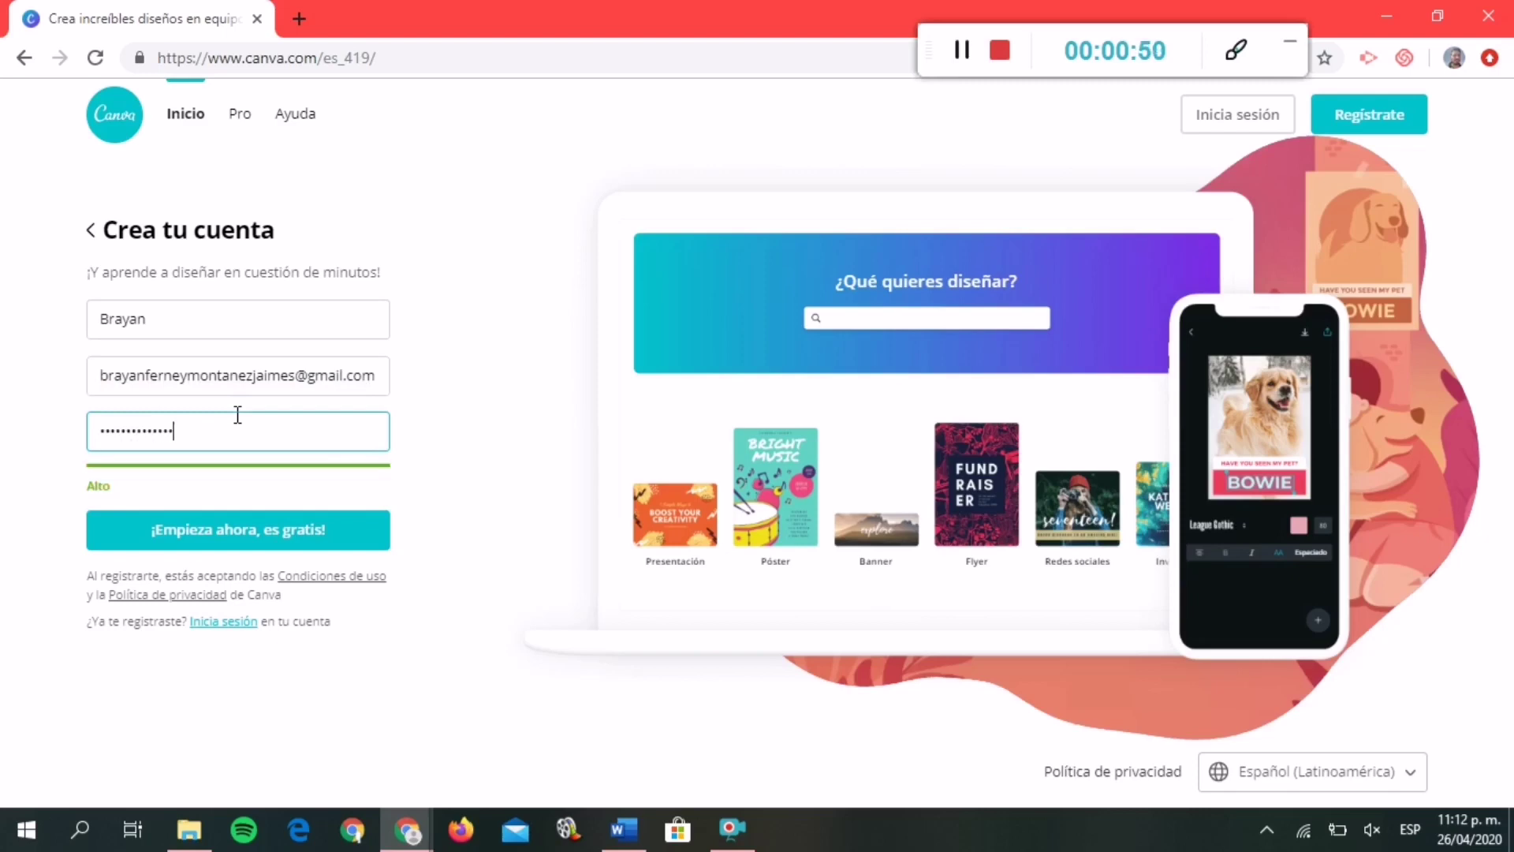
pyautogui.click(270, 517)
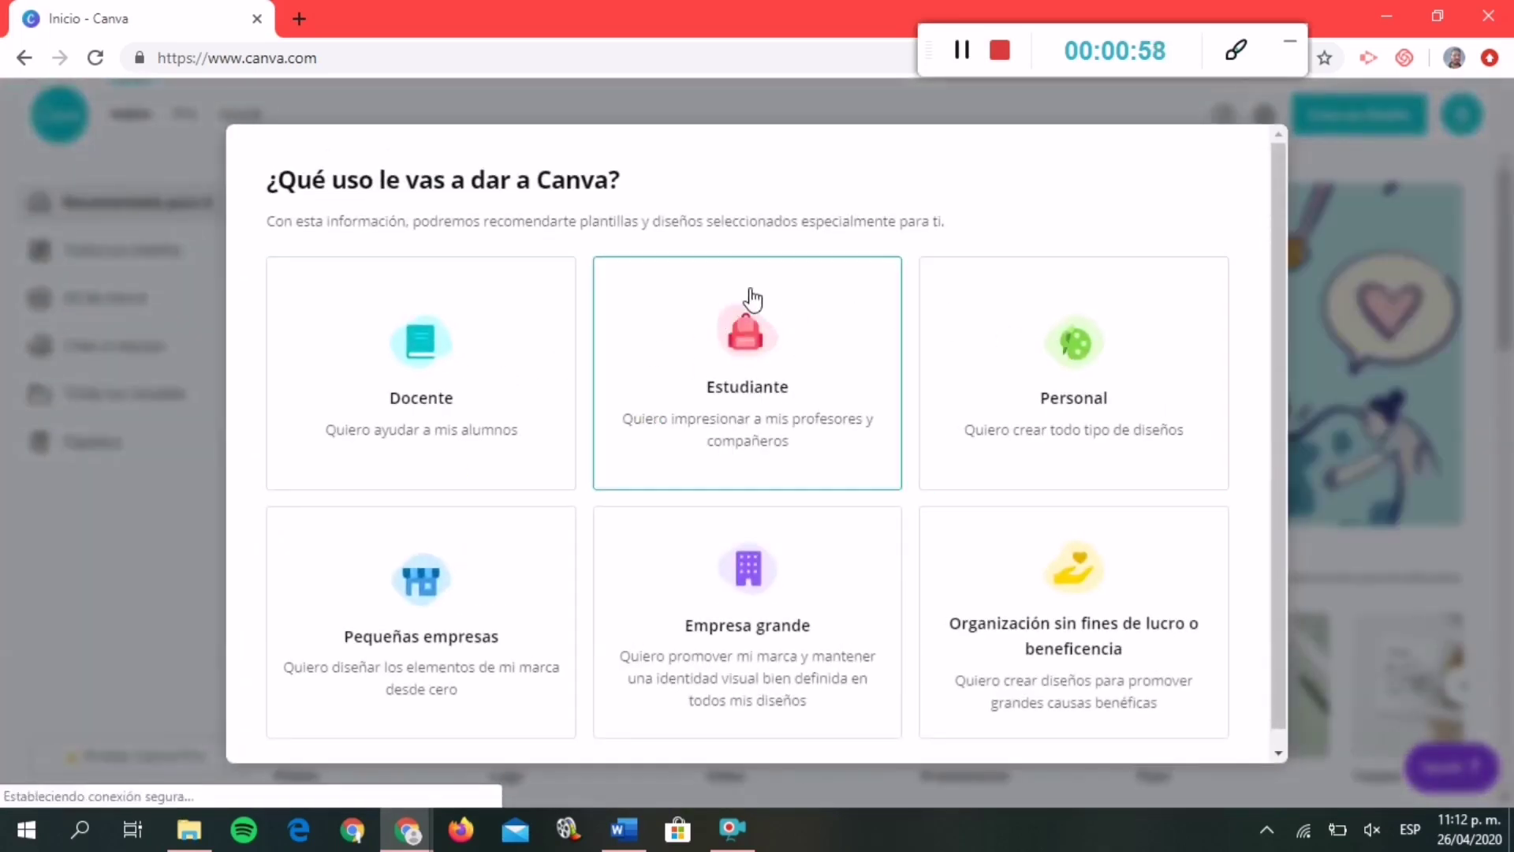
# Choose student use, skip team invites, and start a 'diagrama de venn' design.
pyautogui.click(726, 330)
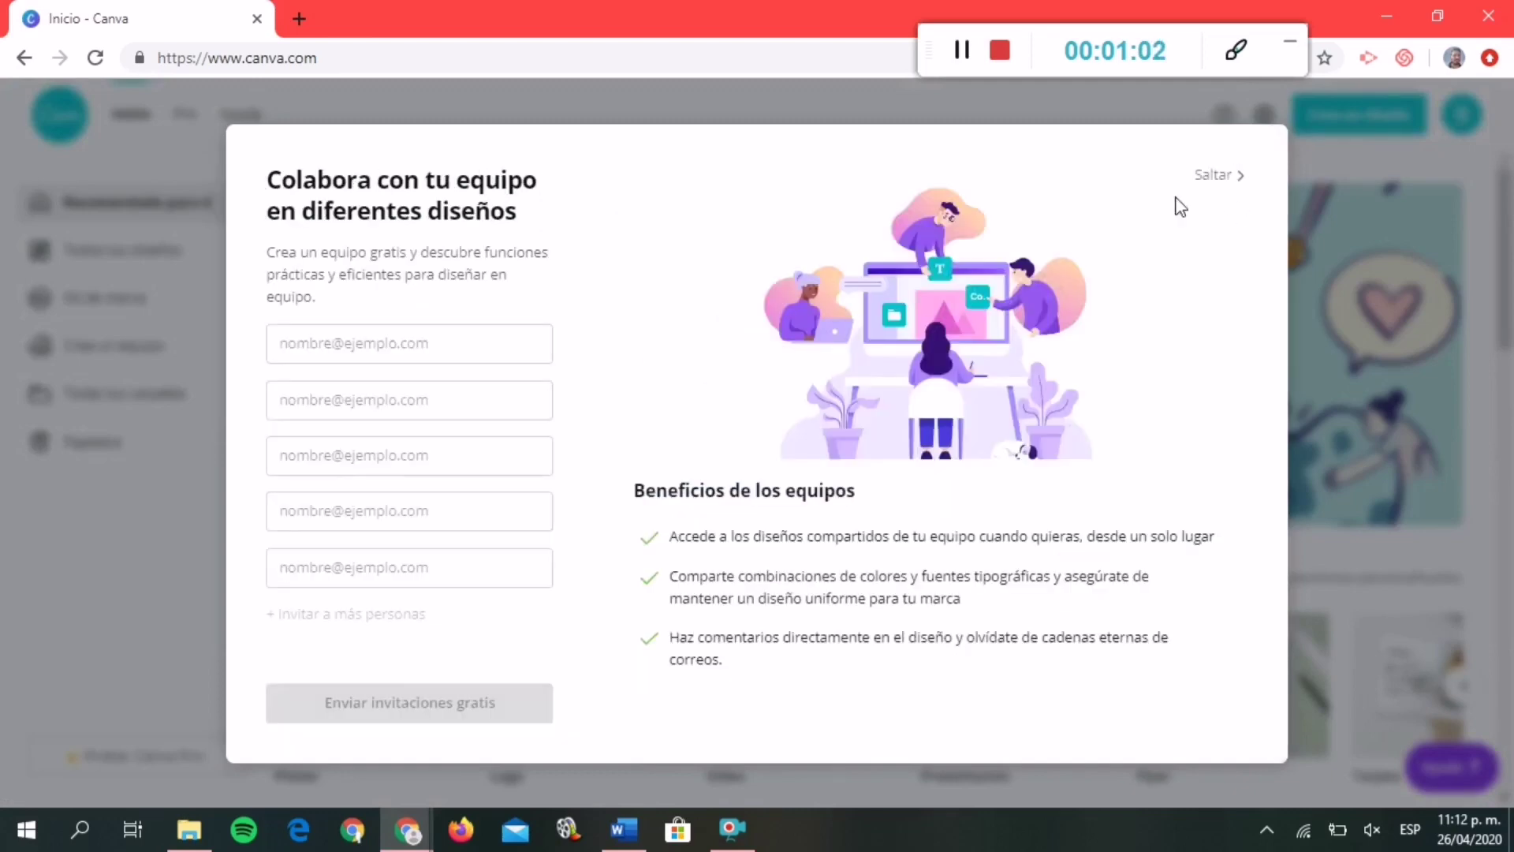
pyautogui.click(1208, 180)
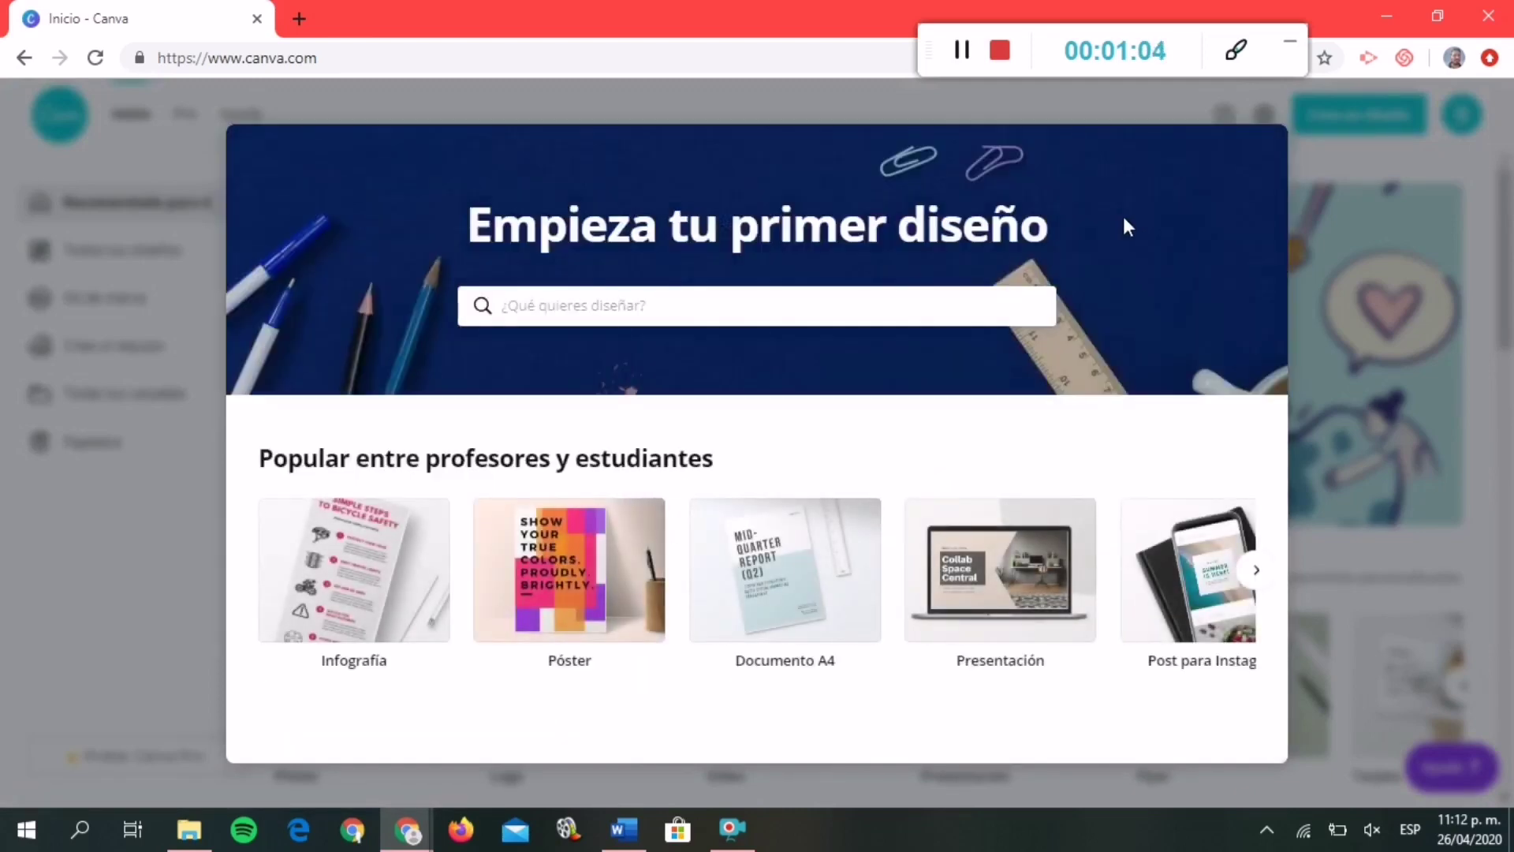
pyautogui.click(865, 321)
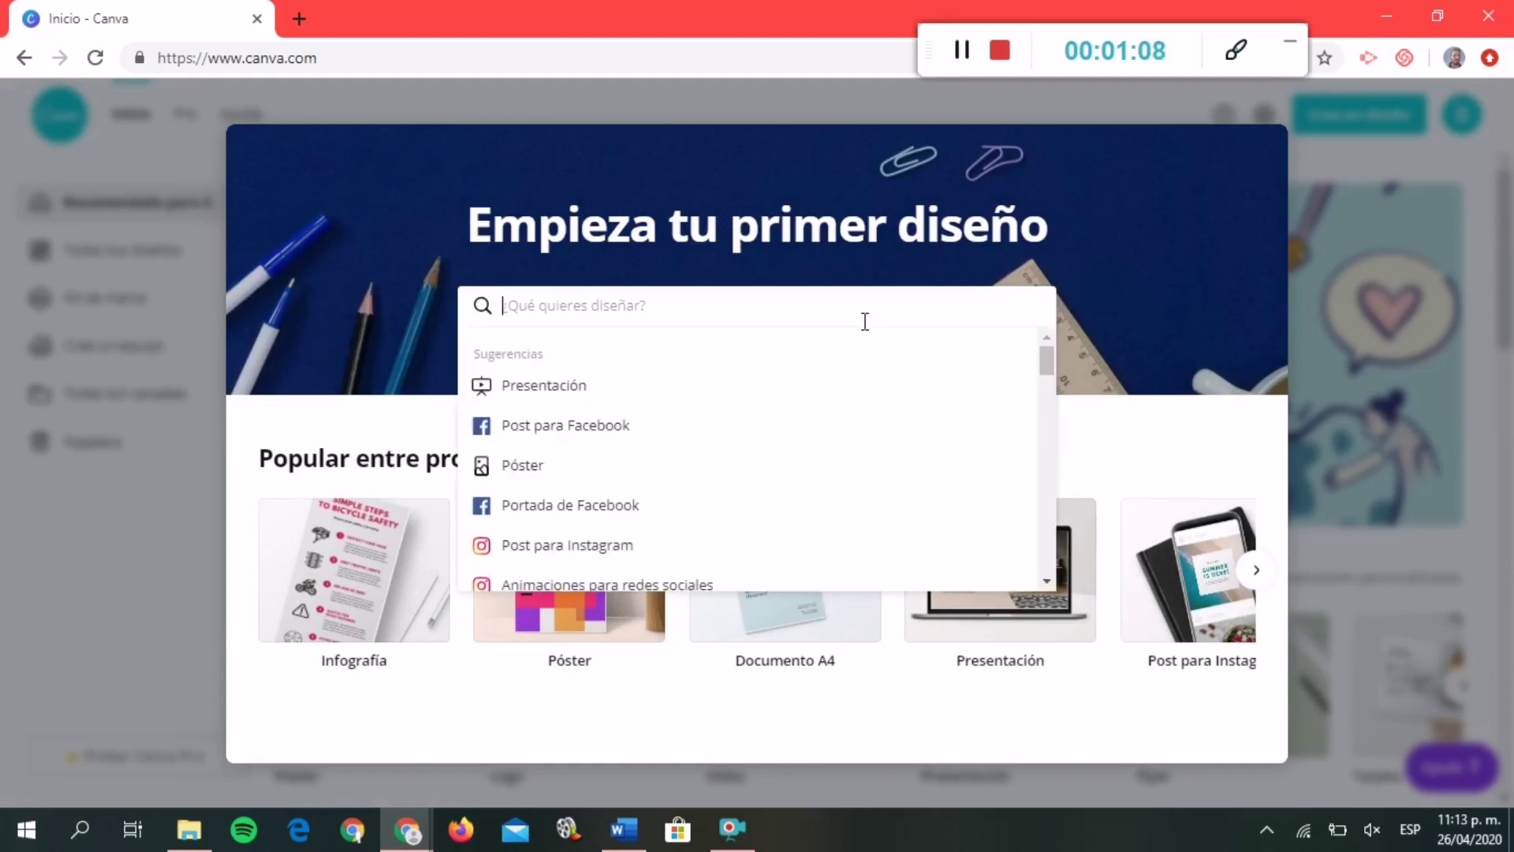
pyautogui.write('diagra')
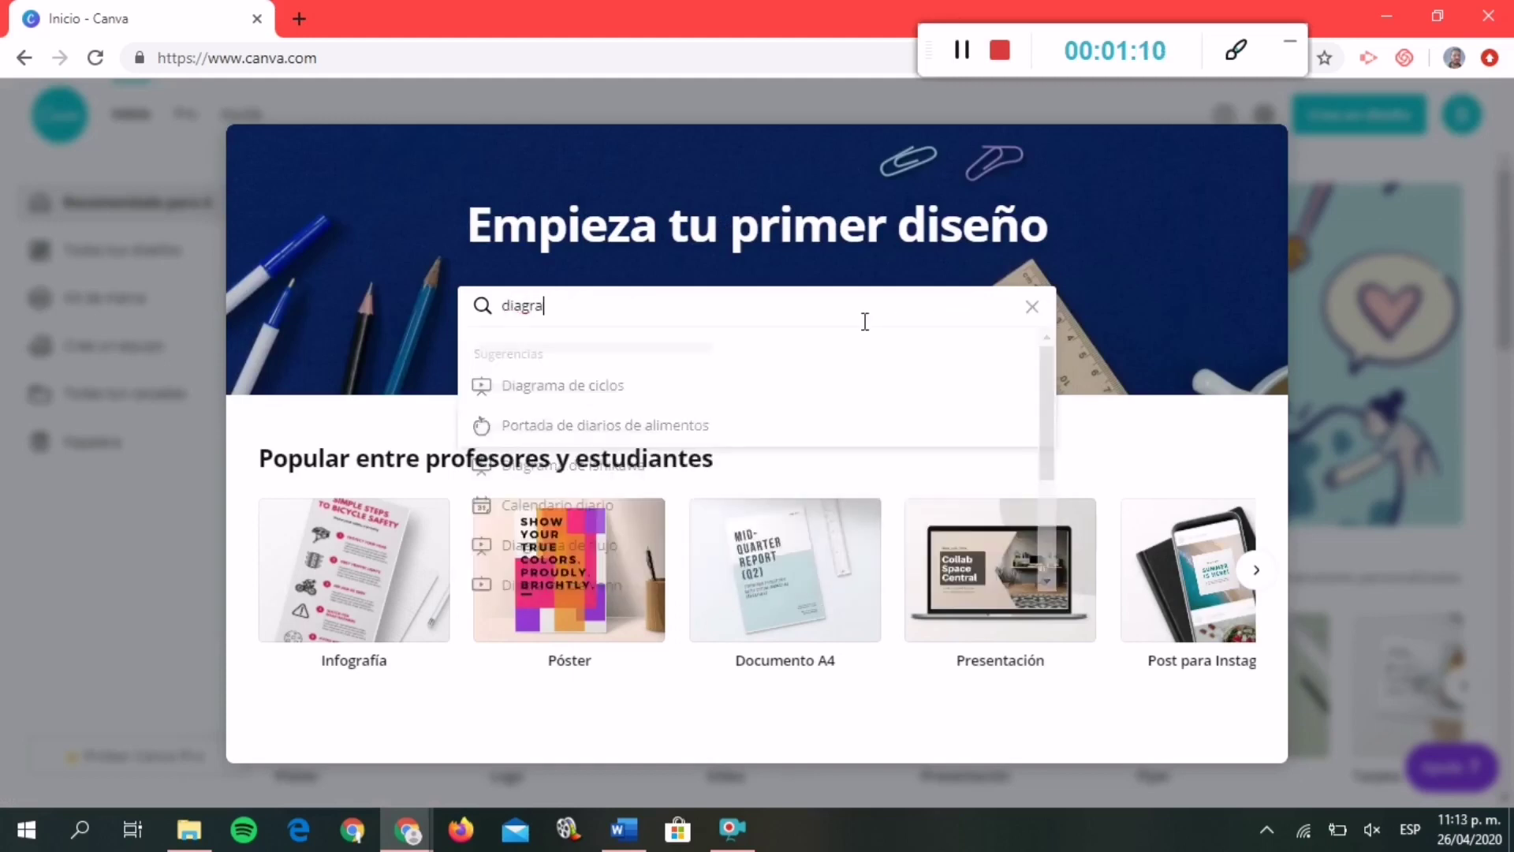
pyautogui.write('ma de ve')
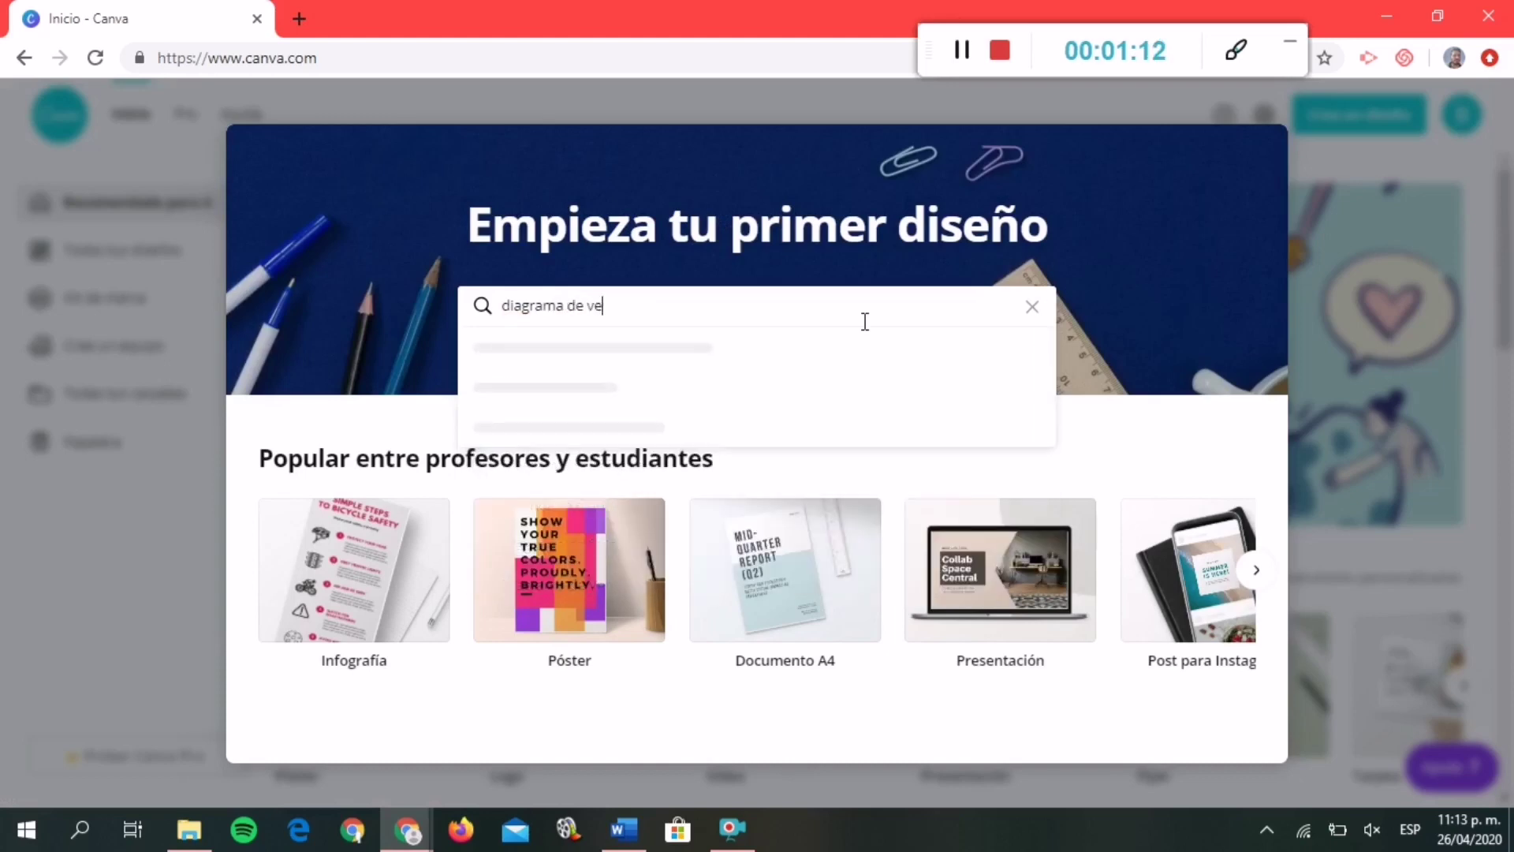
pyautogui.write('nn')
pyautogui.click(563, 398)
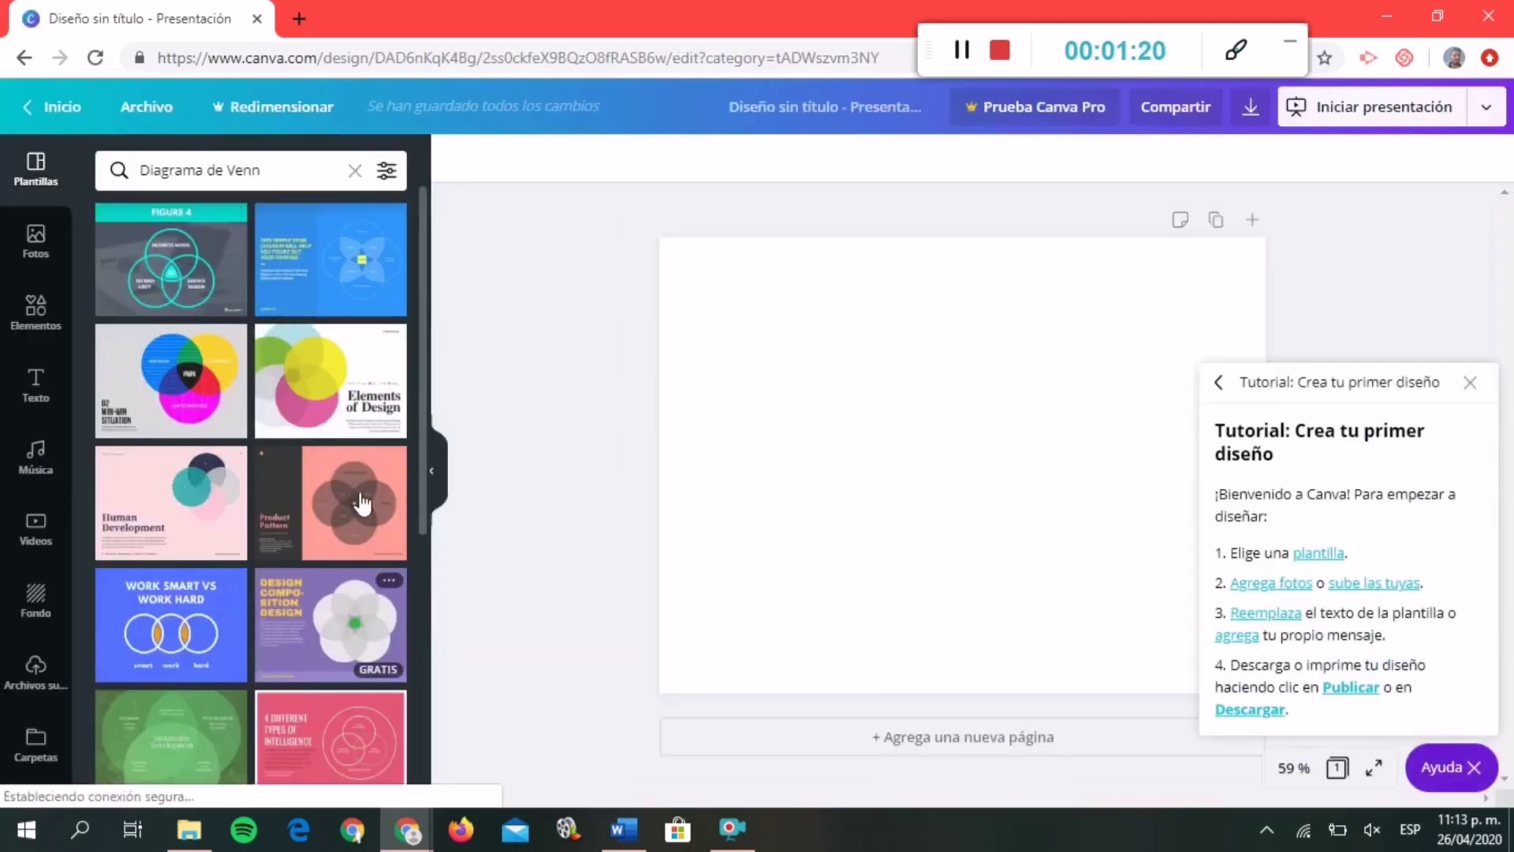
# Apply the win-win template and change the blue circle's WHAT YOU LOVE label to CHAMOMILE, size 32, placed higher.
pyautogui.click(187, 399)
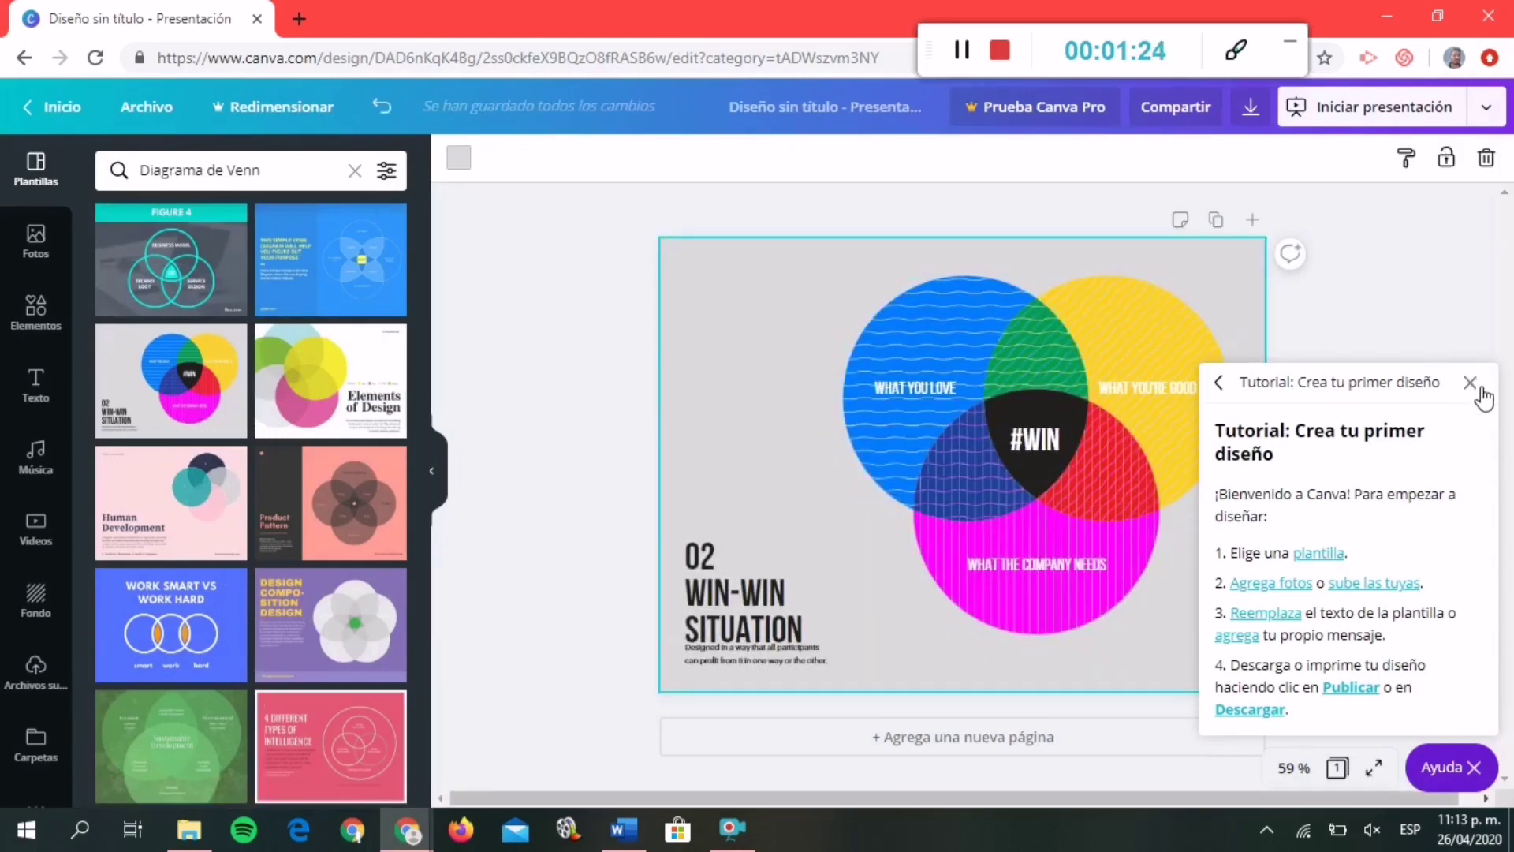
pyautogui.click(1480, 388)
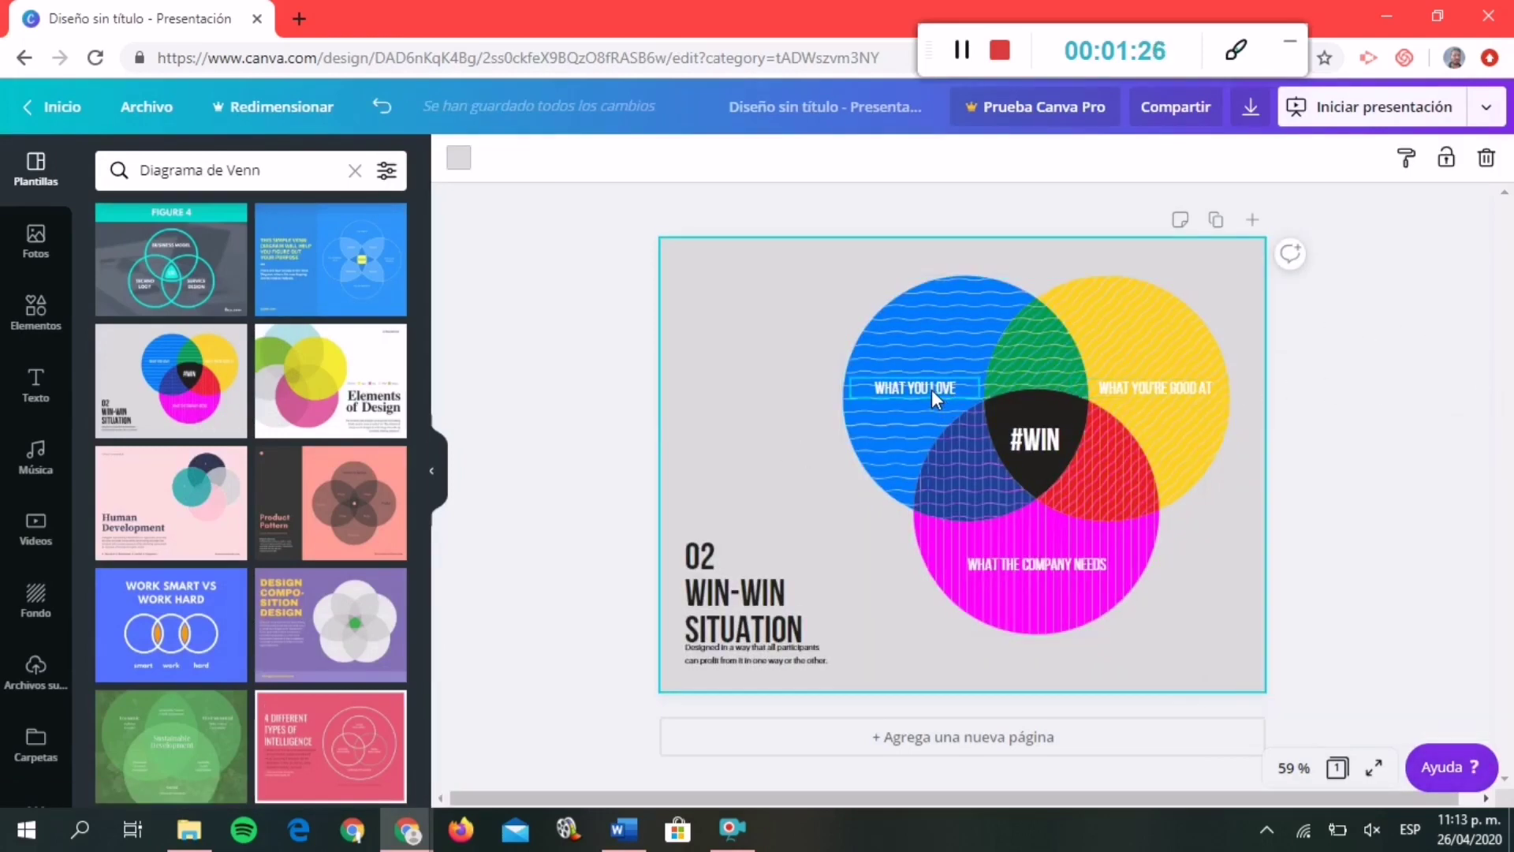
pyautogui.moveTo(931, 389); pyautogui.dragTo(947, 330)
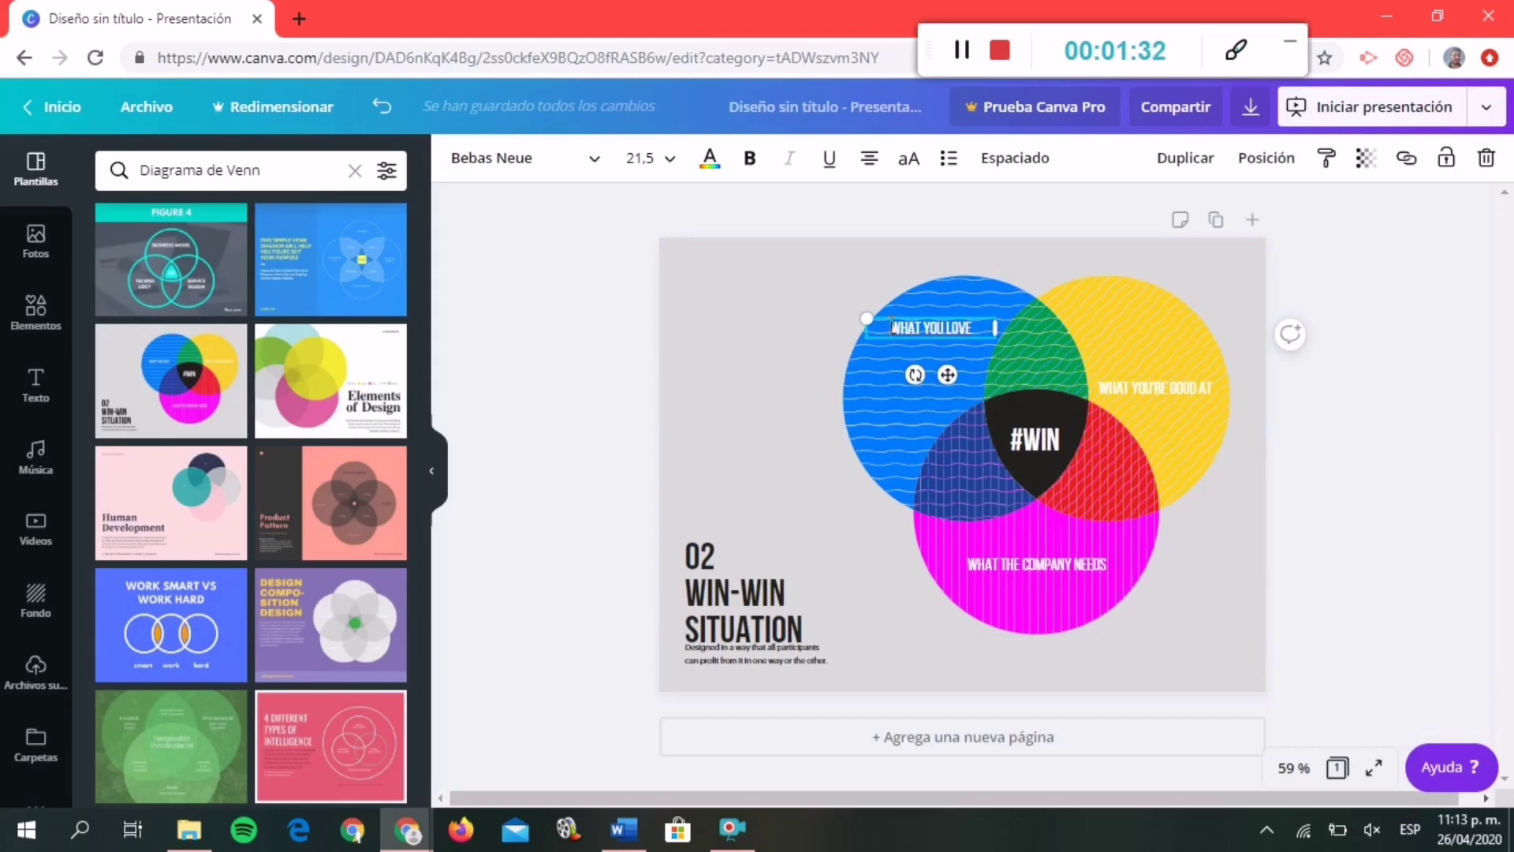
pyautogui.write('A')
pyautogui.press('Delete')
pyautogui.press('Delete')
pyautogui.press('Delete')
pyautogui.press('Delete')
pyautogui.press('Delete')
pyautogui.press('Delete')
pyautogui.press('Delete')
pyautogui.press('Delete')
pyautogui.press('Delete')
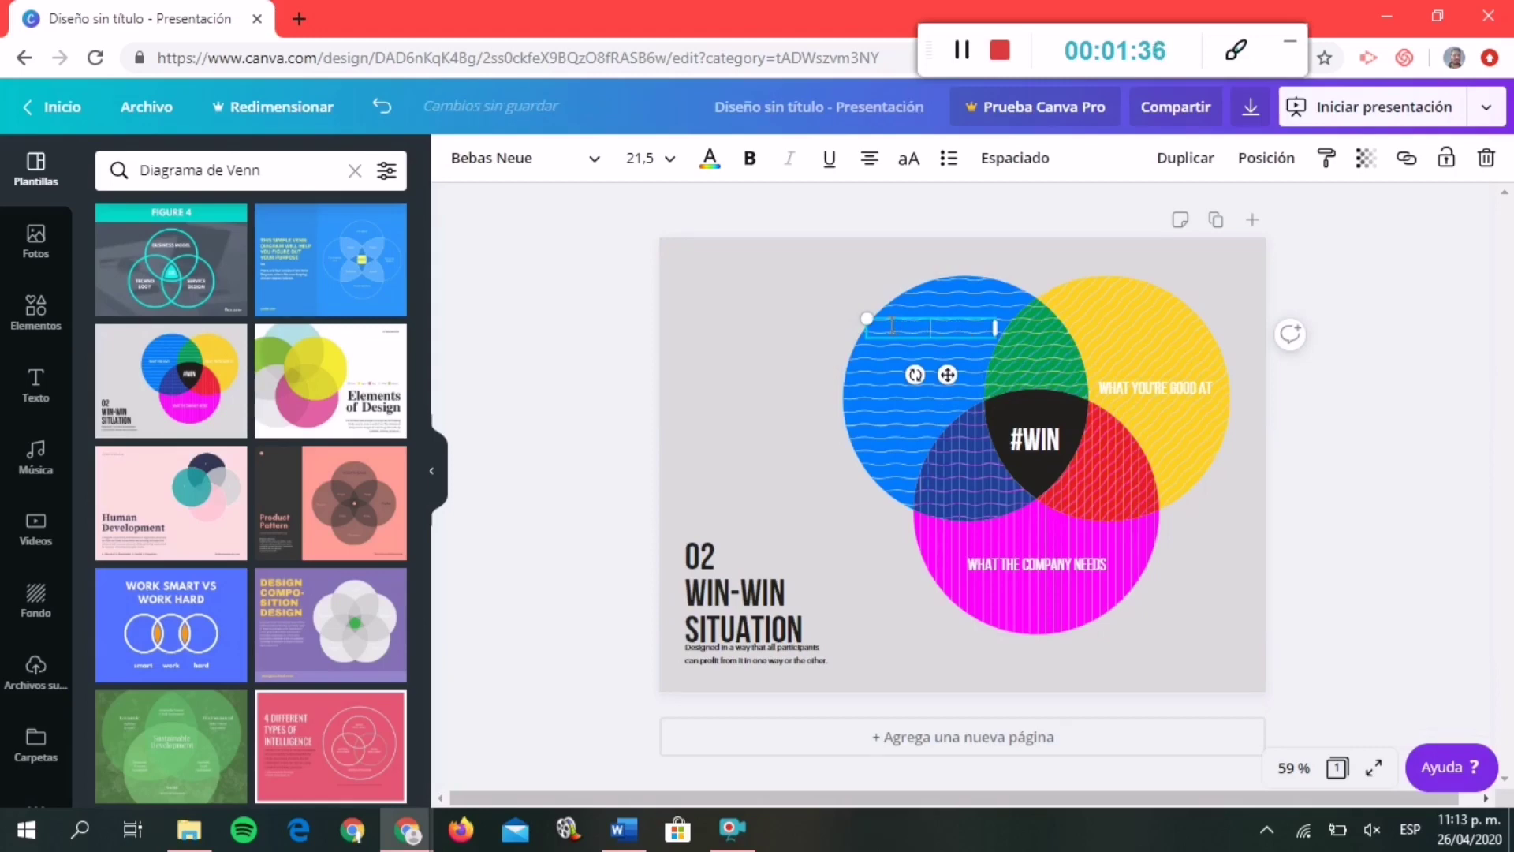
pyautogui.write('CHAMIO')
pyautogui.write('ILE')
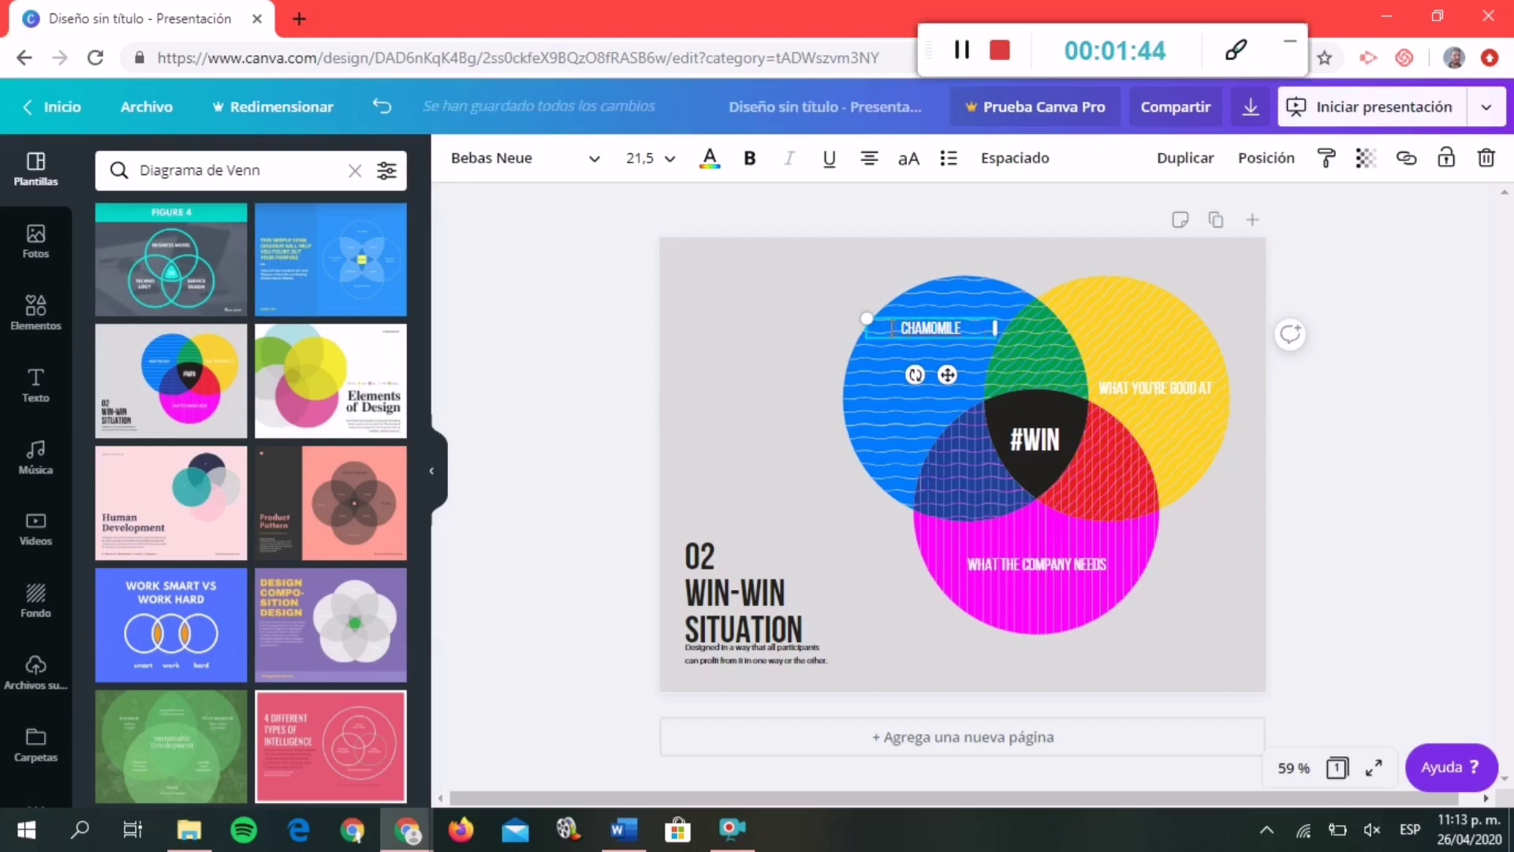
pyautogui.click(677, 171)
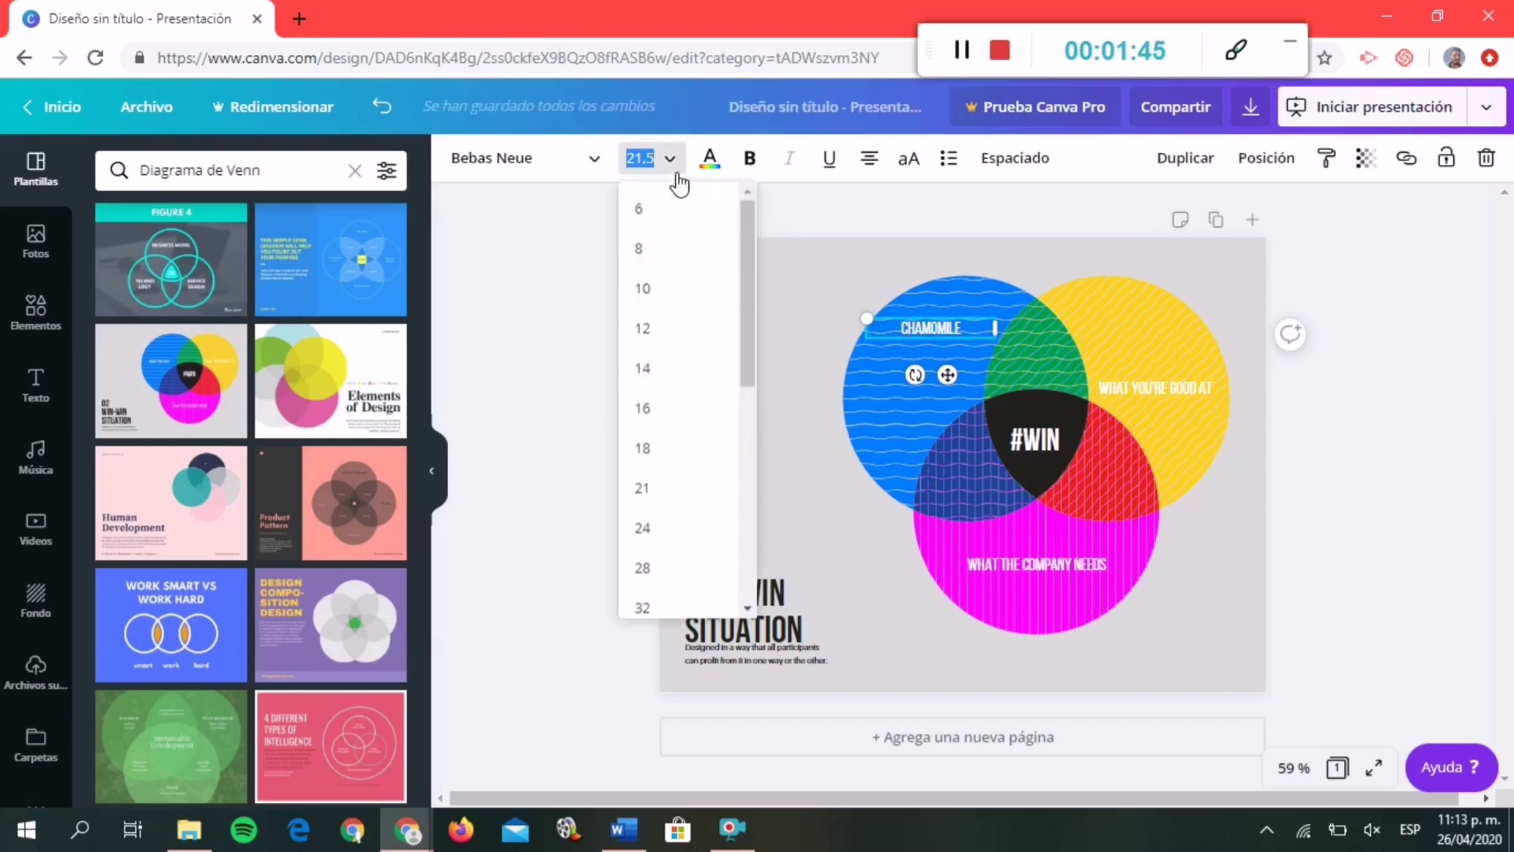
pyautogui.click(659, 608)
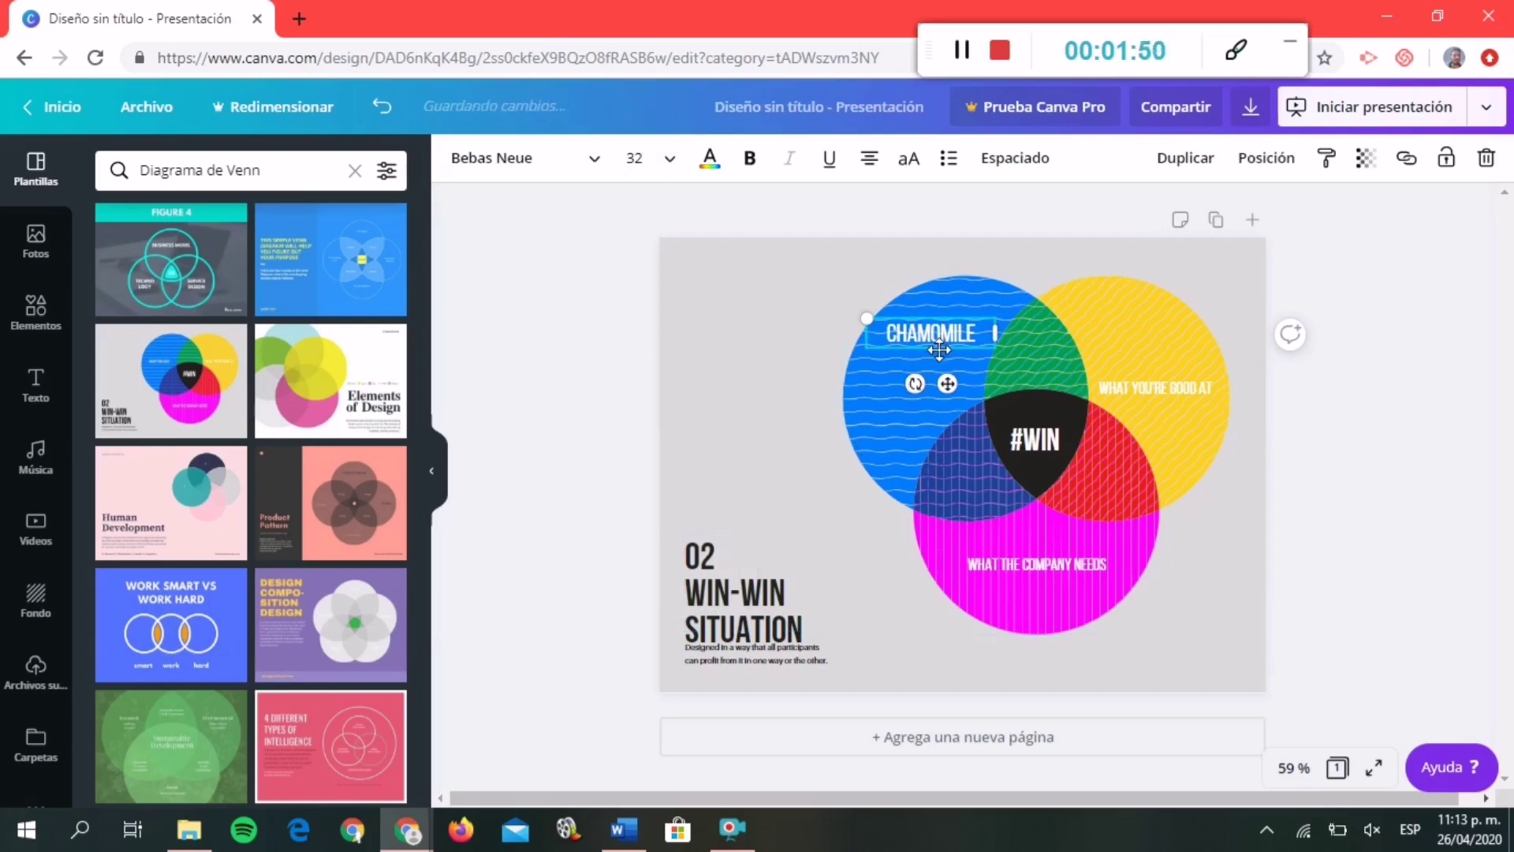
pyautogui.moveTo(939, 343); pyautogui.dragTo(952, 325)
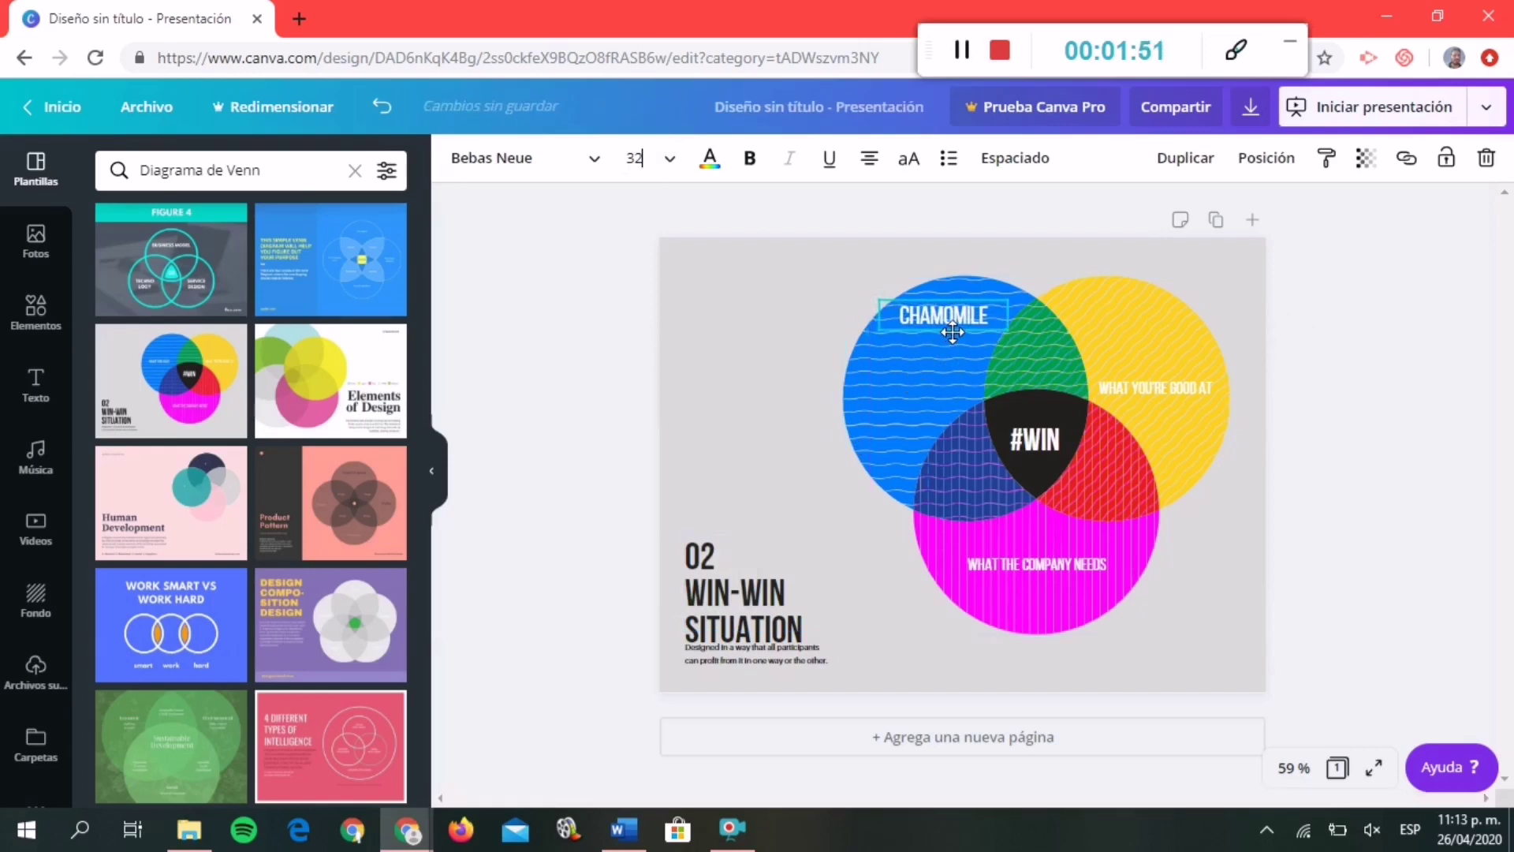
# Delete the WHAT YOU'RE GOOD AT and WHAT THE COMPANY NEEDS labels.
pyautogui.click(1123, 388)
pyautogui.click(1052, 564)
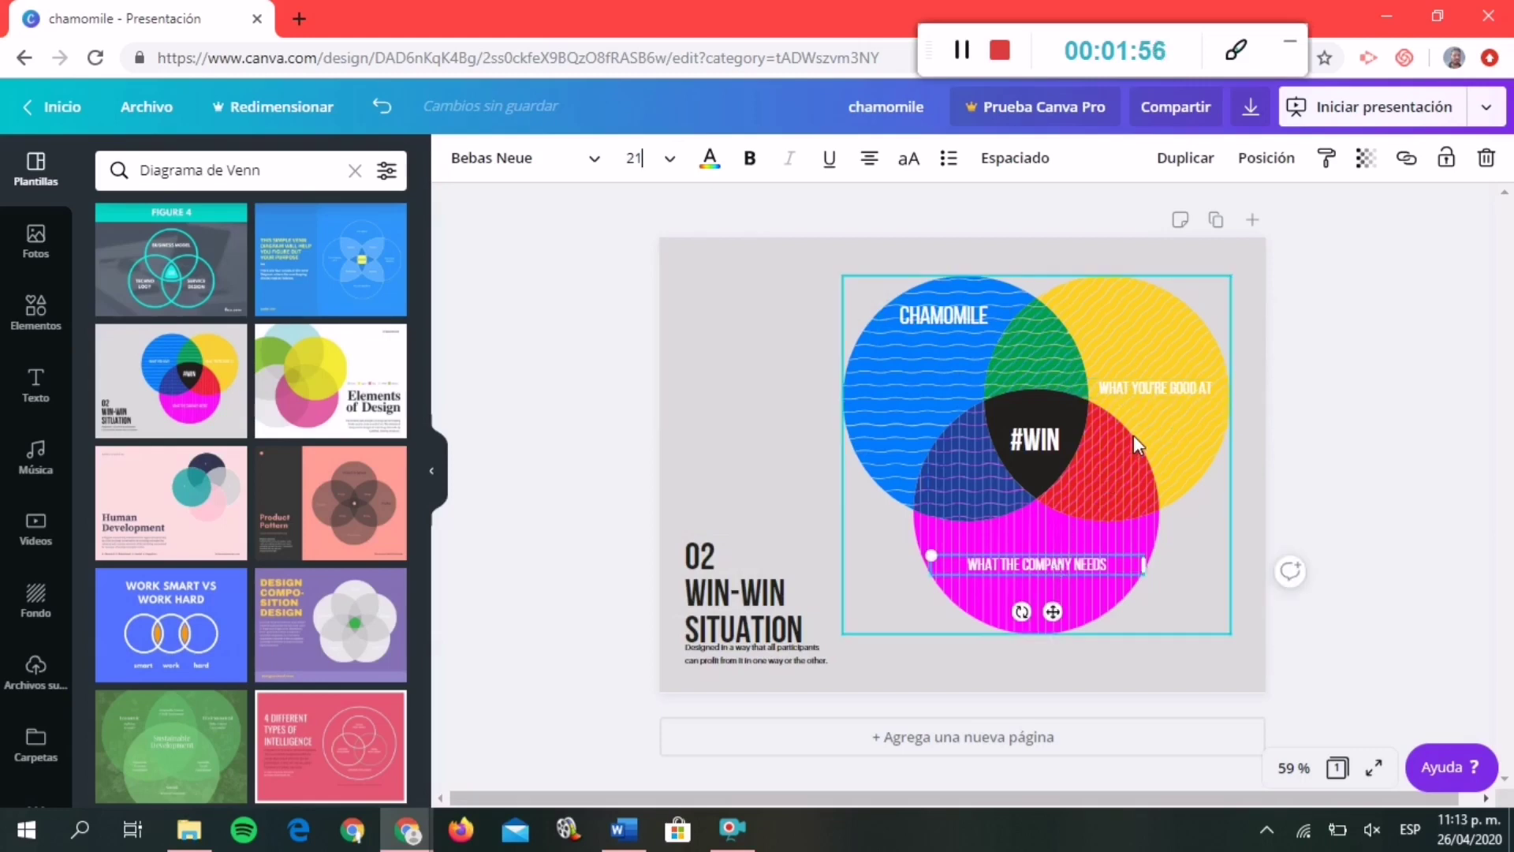
pyautogui.click(1124, 389)
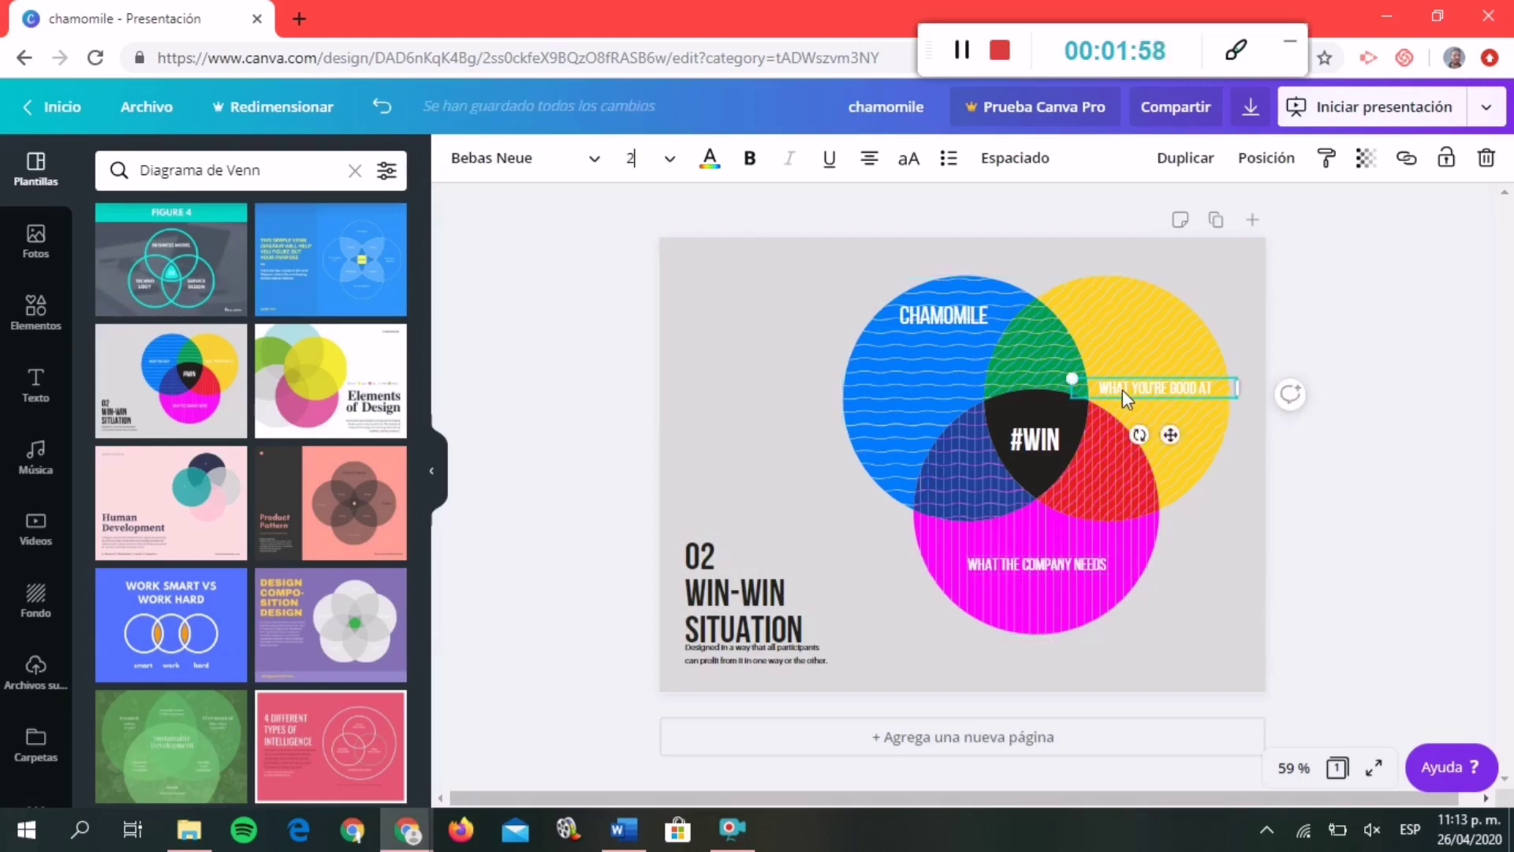
pyautogui.click(926, 324)
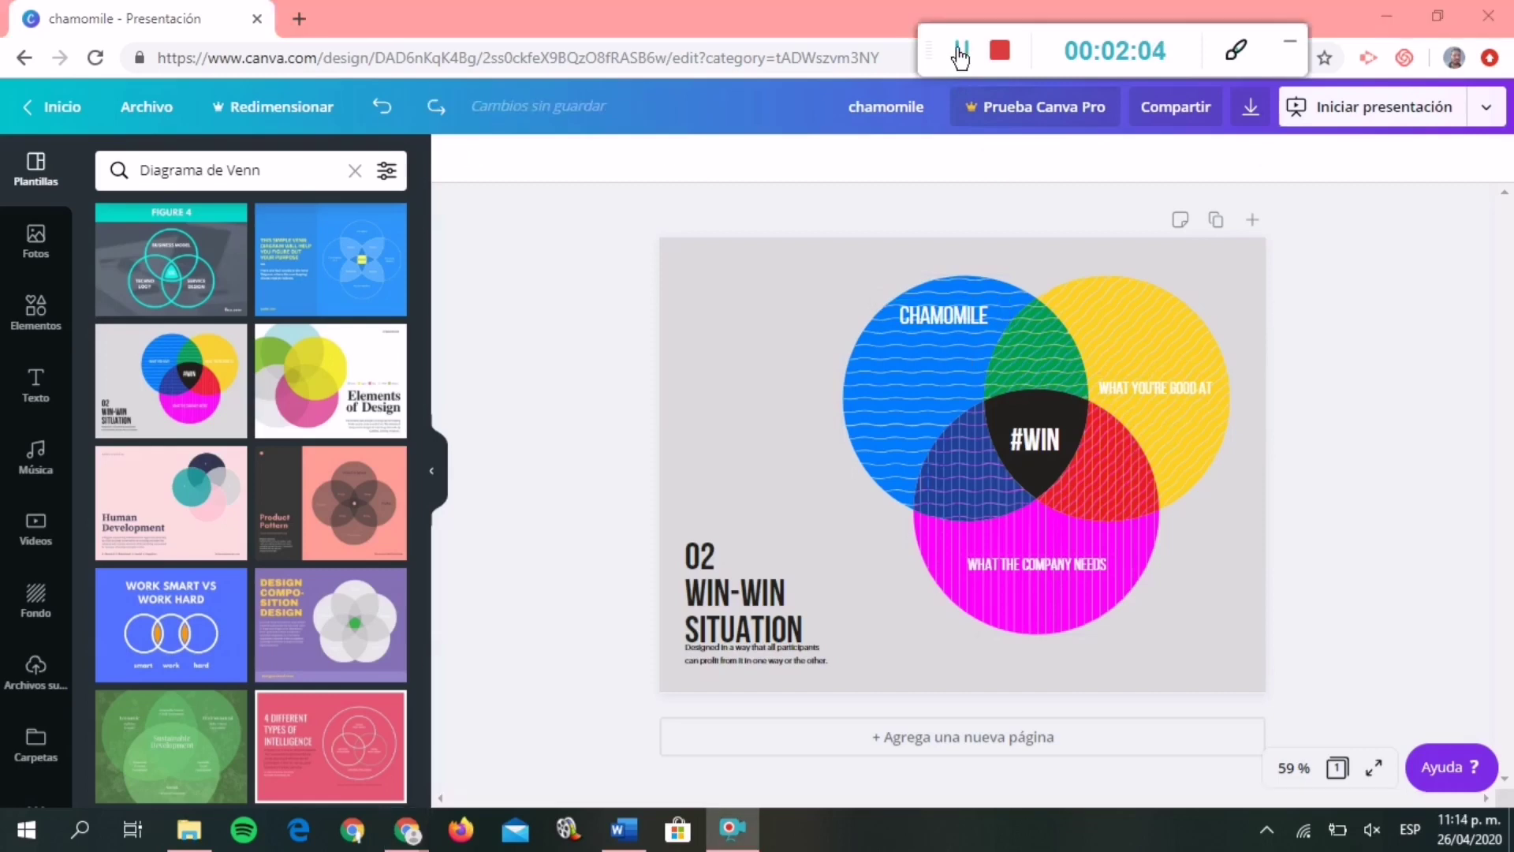
pyautogui.click(1152, 388)
pyautogui.press('Delete')
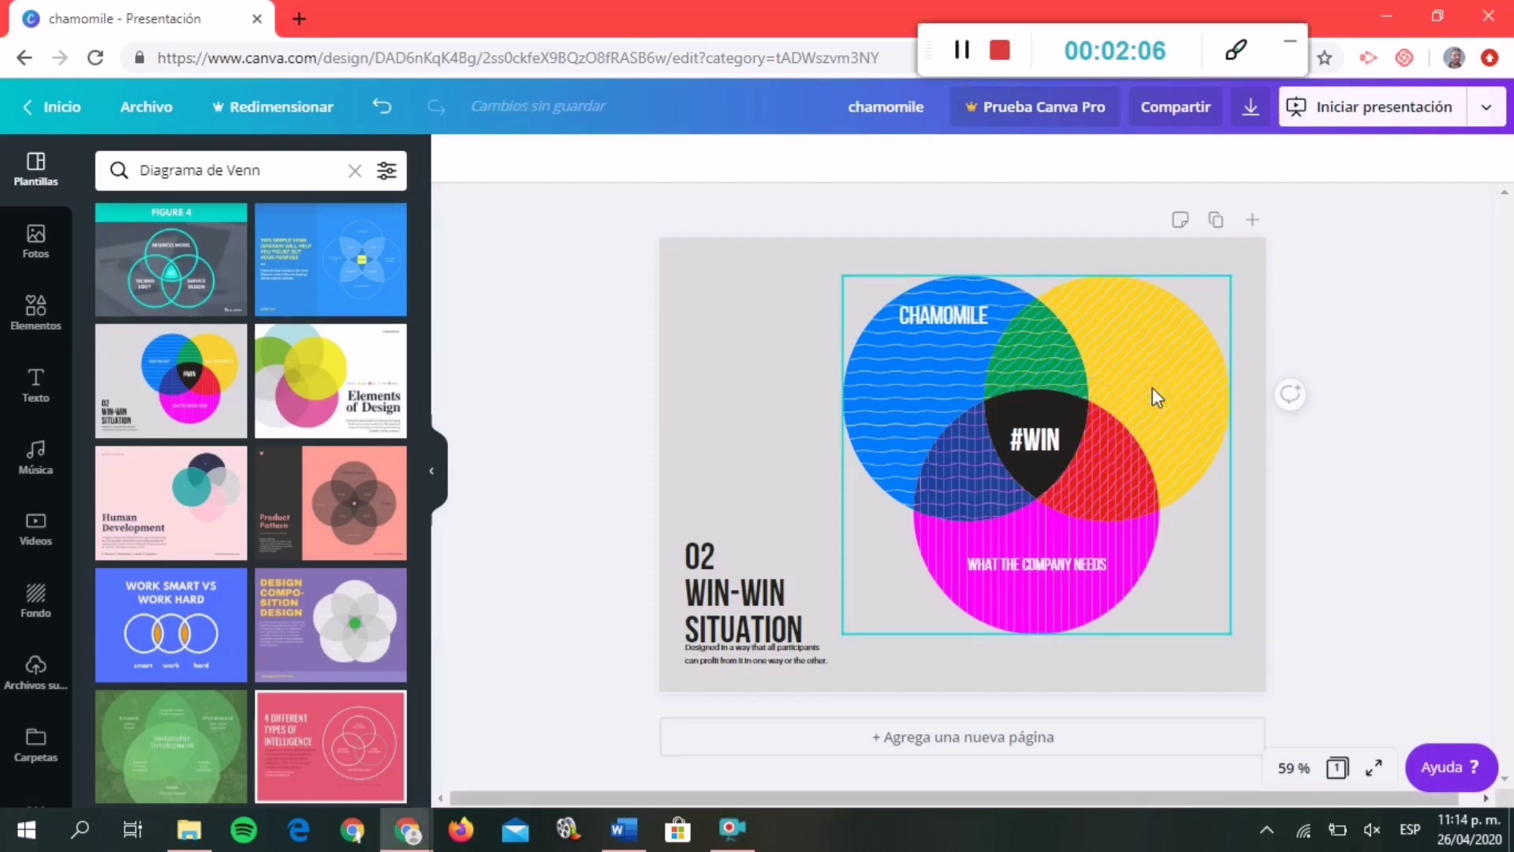
pyautogui.click(1042, 557)
pyautogui.press('Delete')
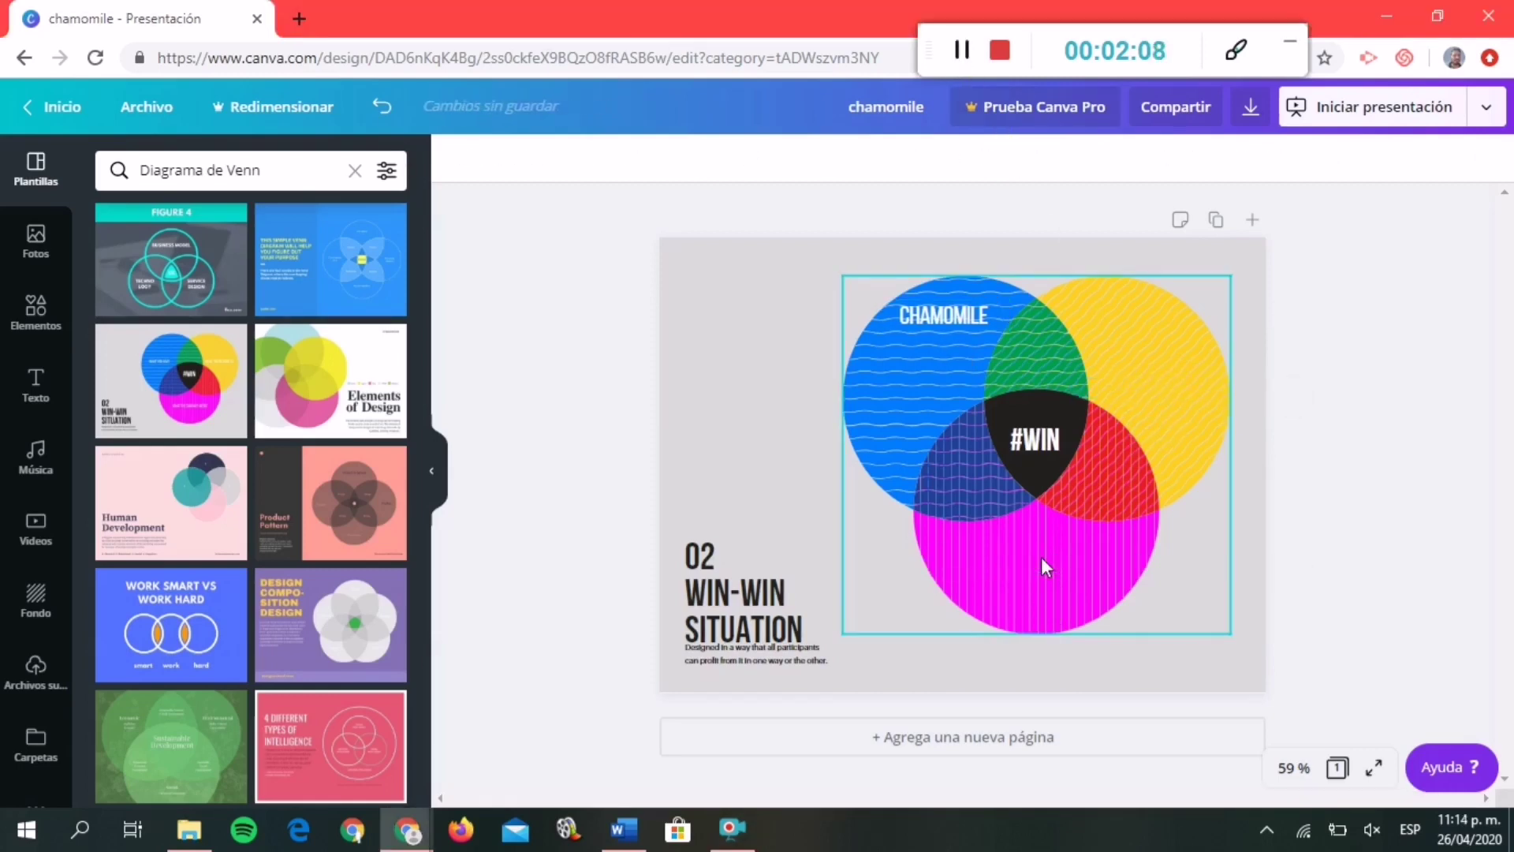
# Duplicate the CHAMOMILE label onto the yellow circle and change it to DANDELION.
pyautogui.click(944, 316)
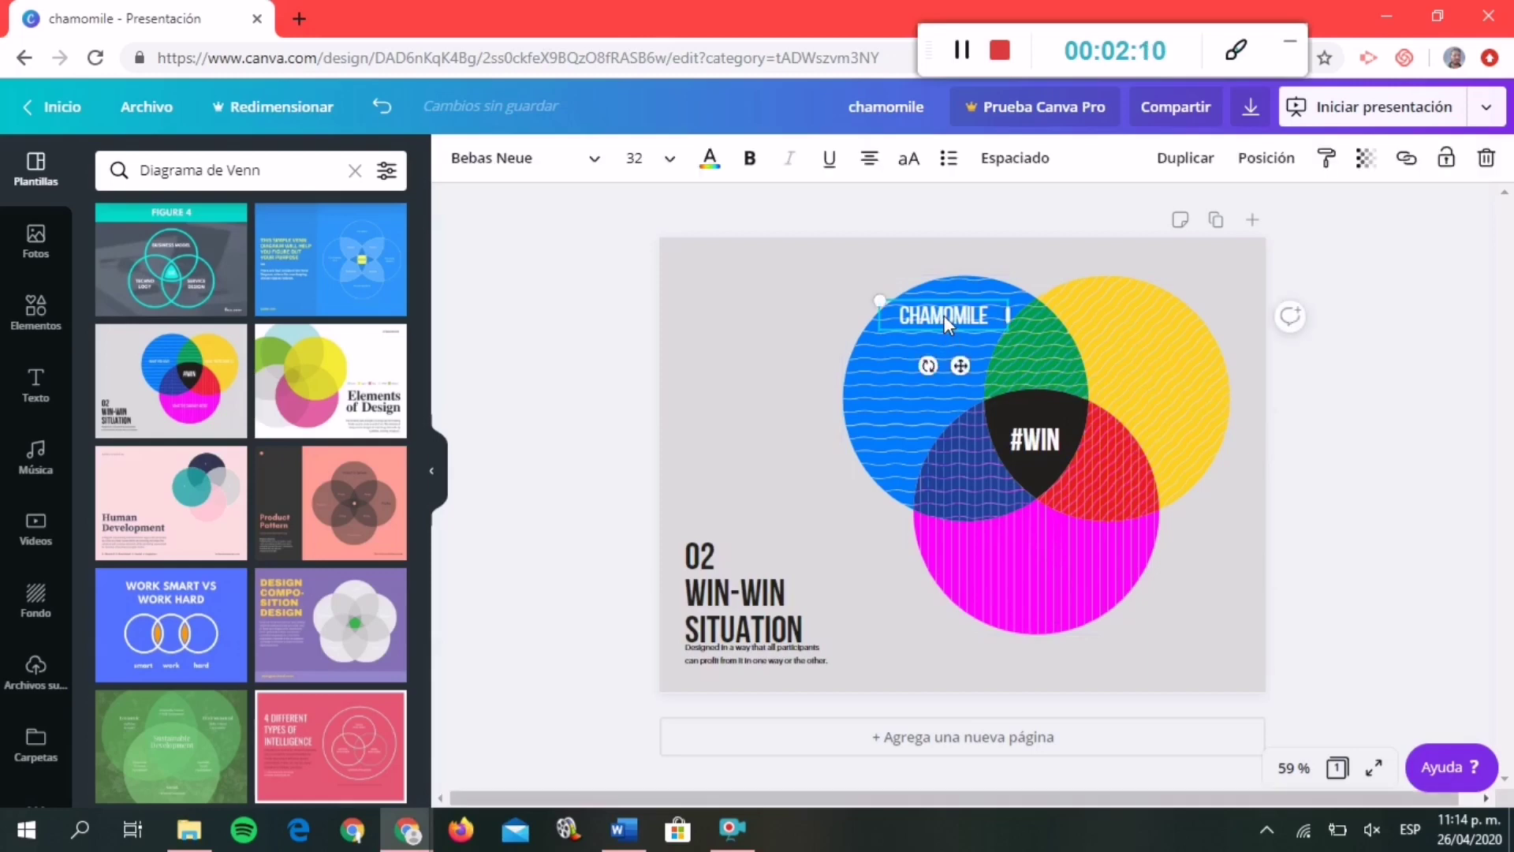
pyautogui.hotkey('ctrl', 'd')
pyautogui.moveTo(944, 326); pyautogui.dragTo(1121, 299)
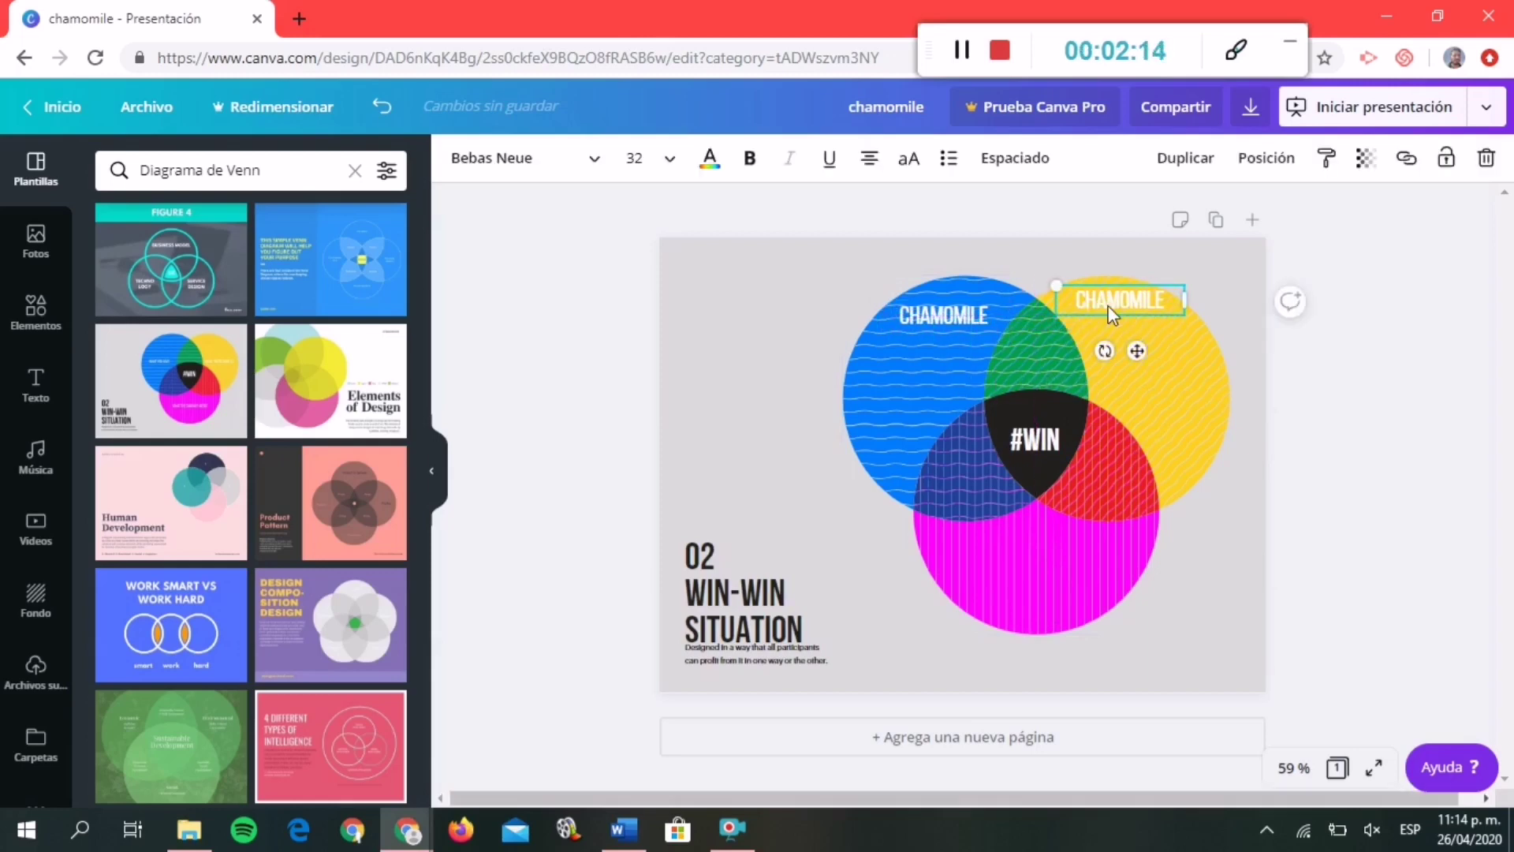
pyautogui.doubleClick(1161, 301)
pyautogui.write('DANDELION')
pyautogui.moveTo(1163, 313); pyautogui.dragTo(1151, 317)
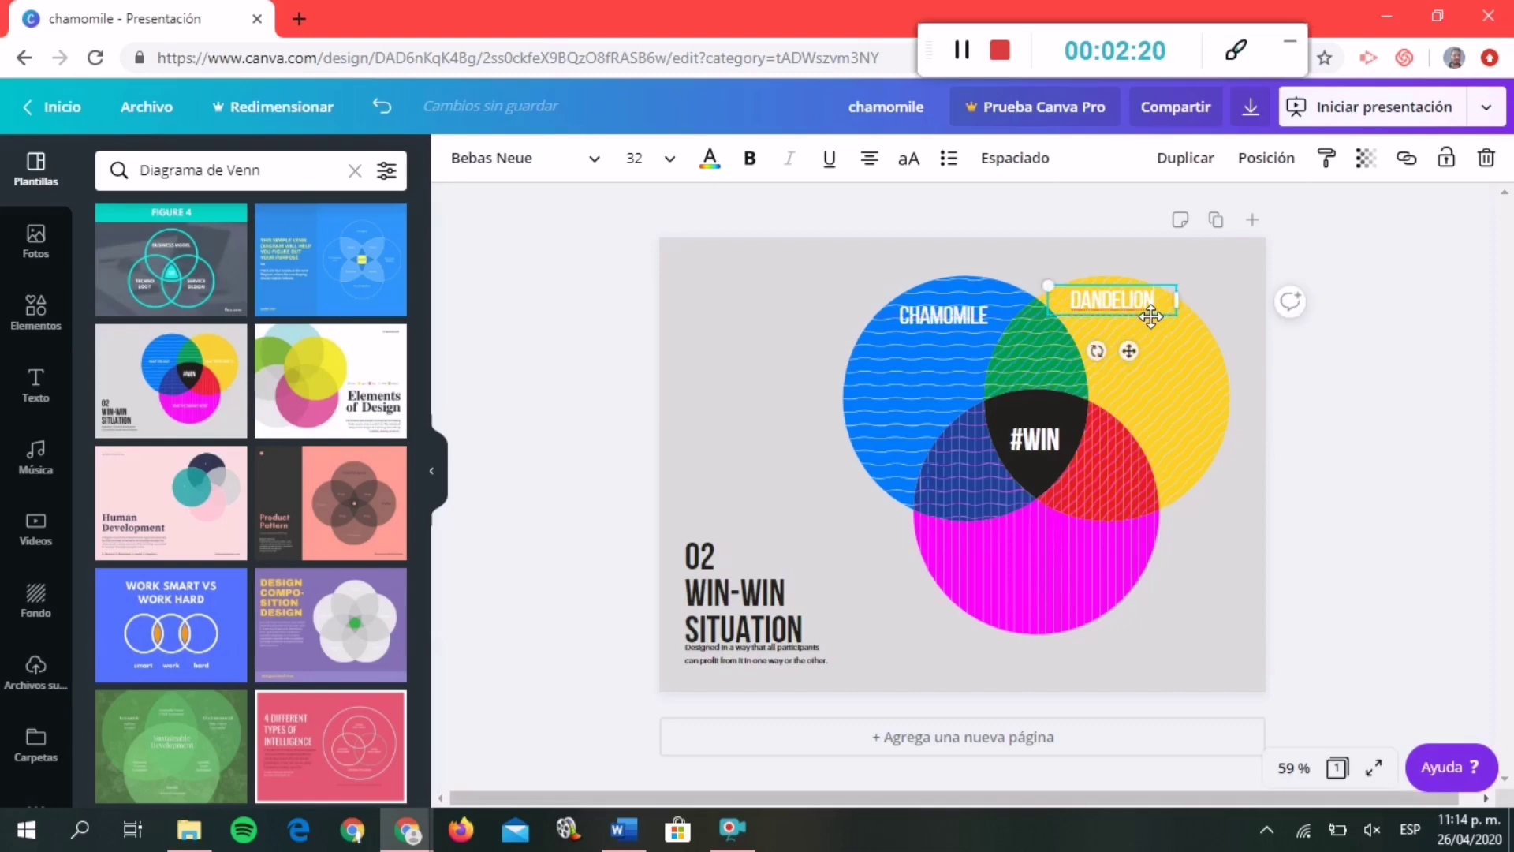
pyautogui.click(1240, 316)
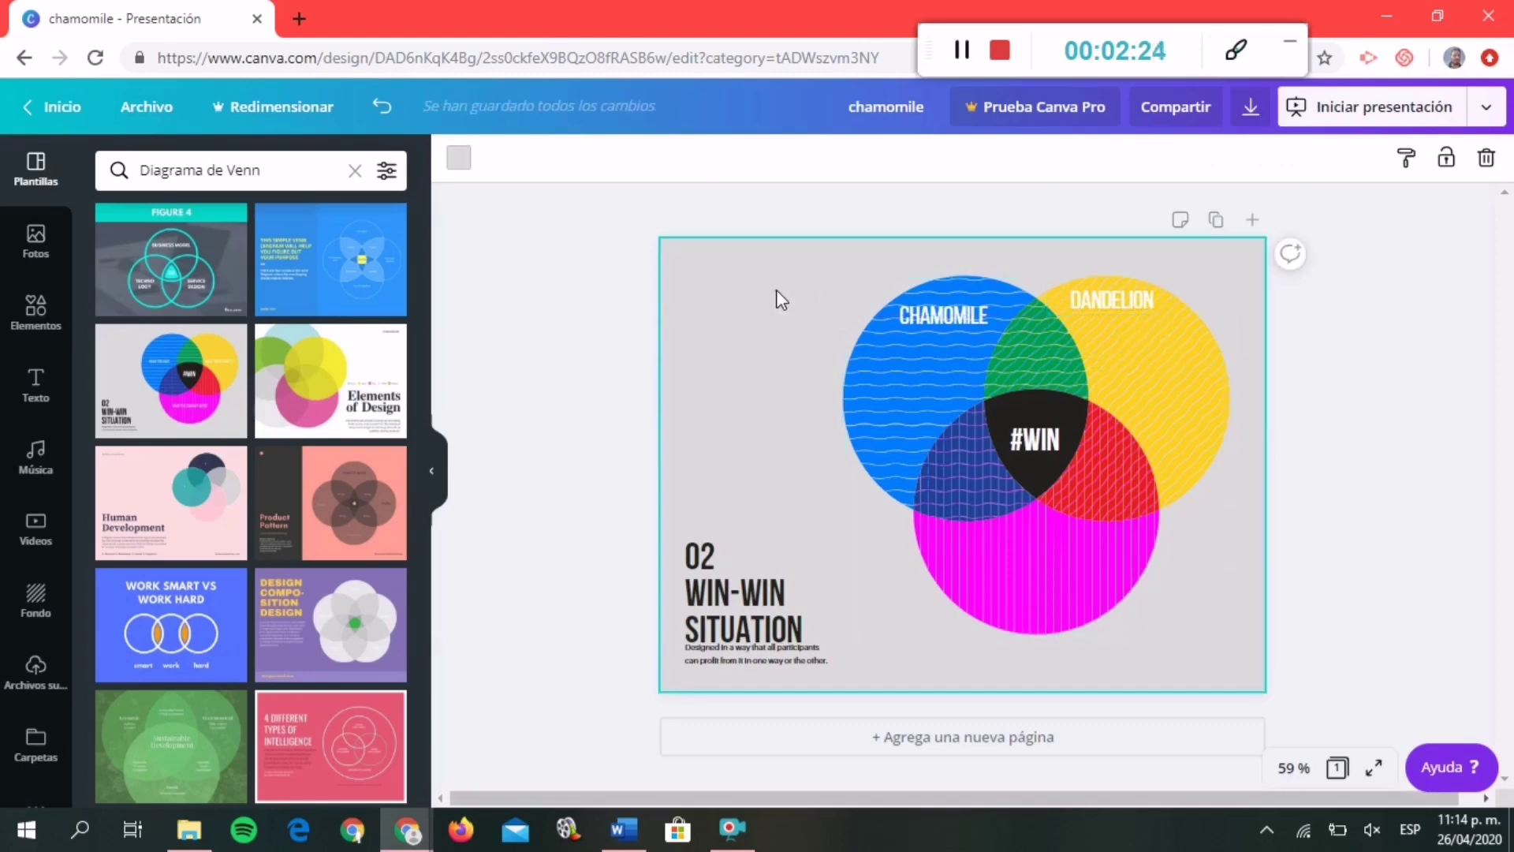
pyautogui.click(951, 58)
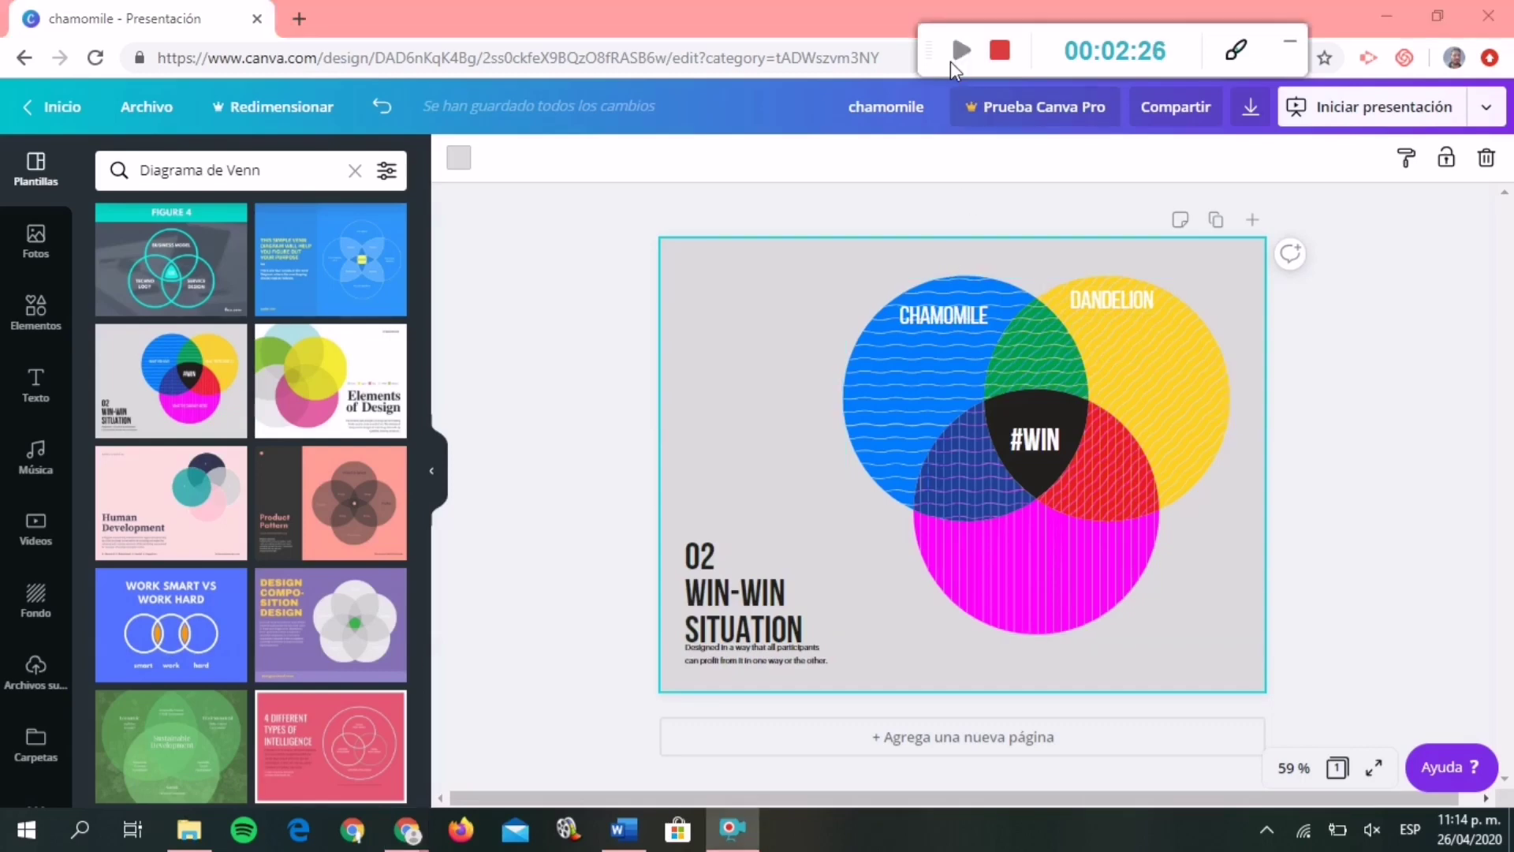
# Duplicate the CHAMOMILE label to the bottom of the magenta circle and retype it as ALOE VERA.
pyautogui.click(956, 315)
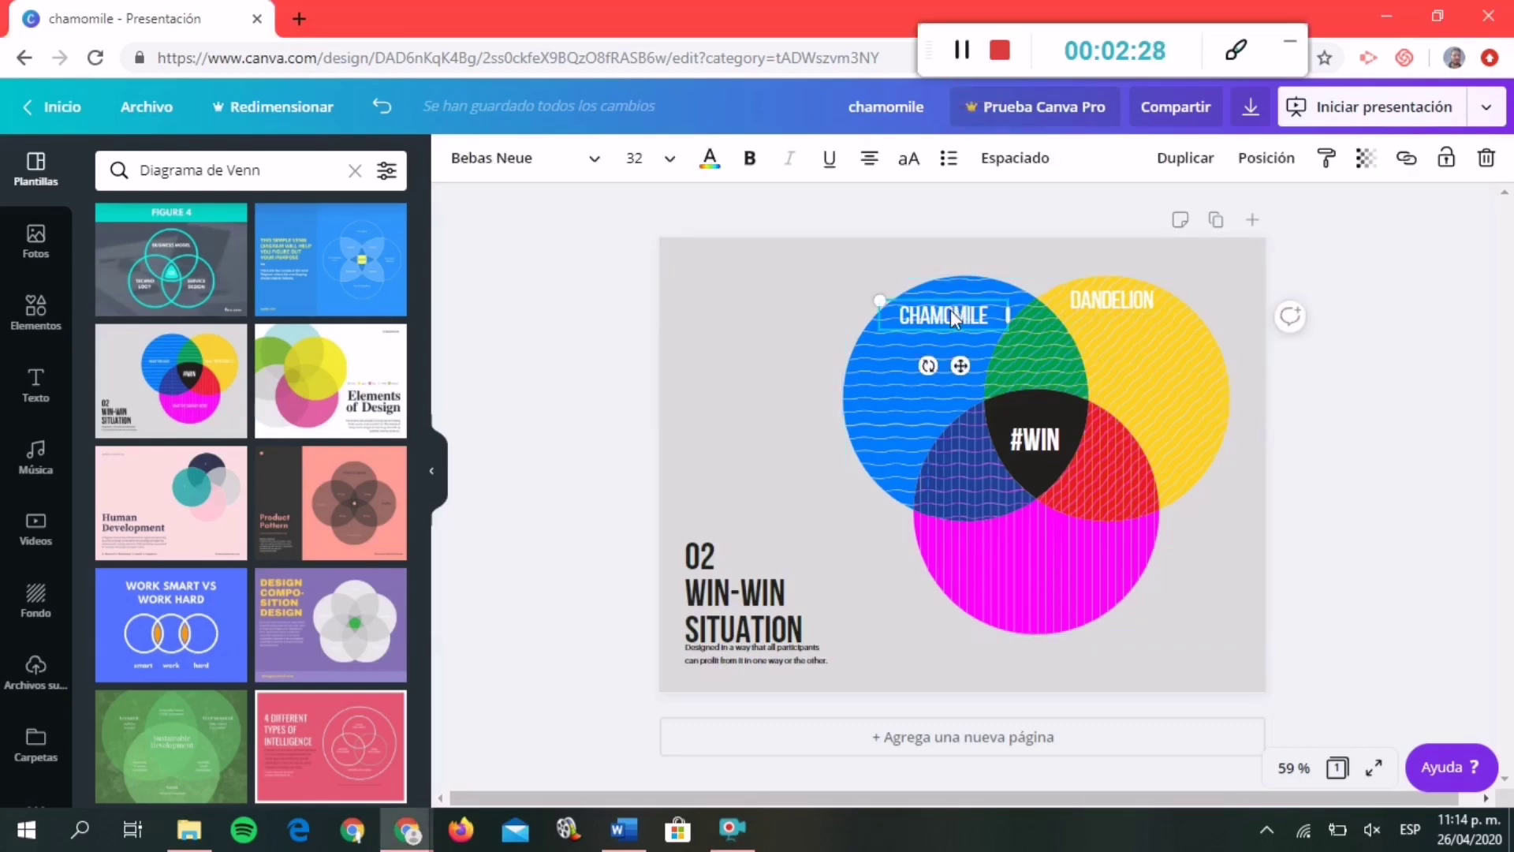
pyautogui.hotkey('ctrl', 'd')
pyautogui.moveTo(954, 327); pyautogui.dragTo(1035, 601)
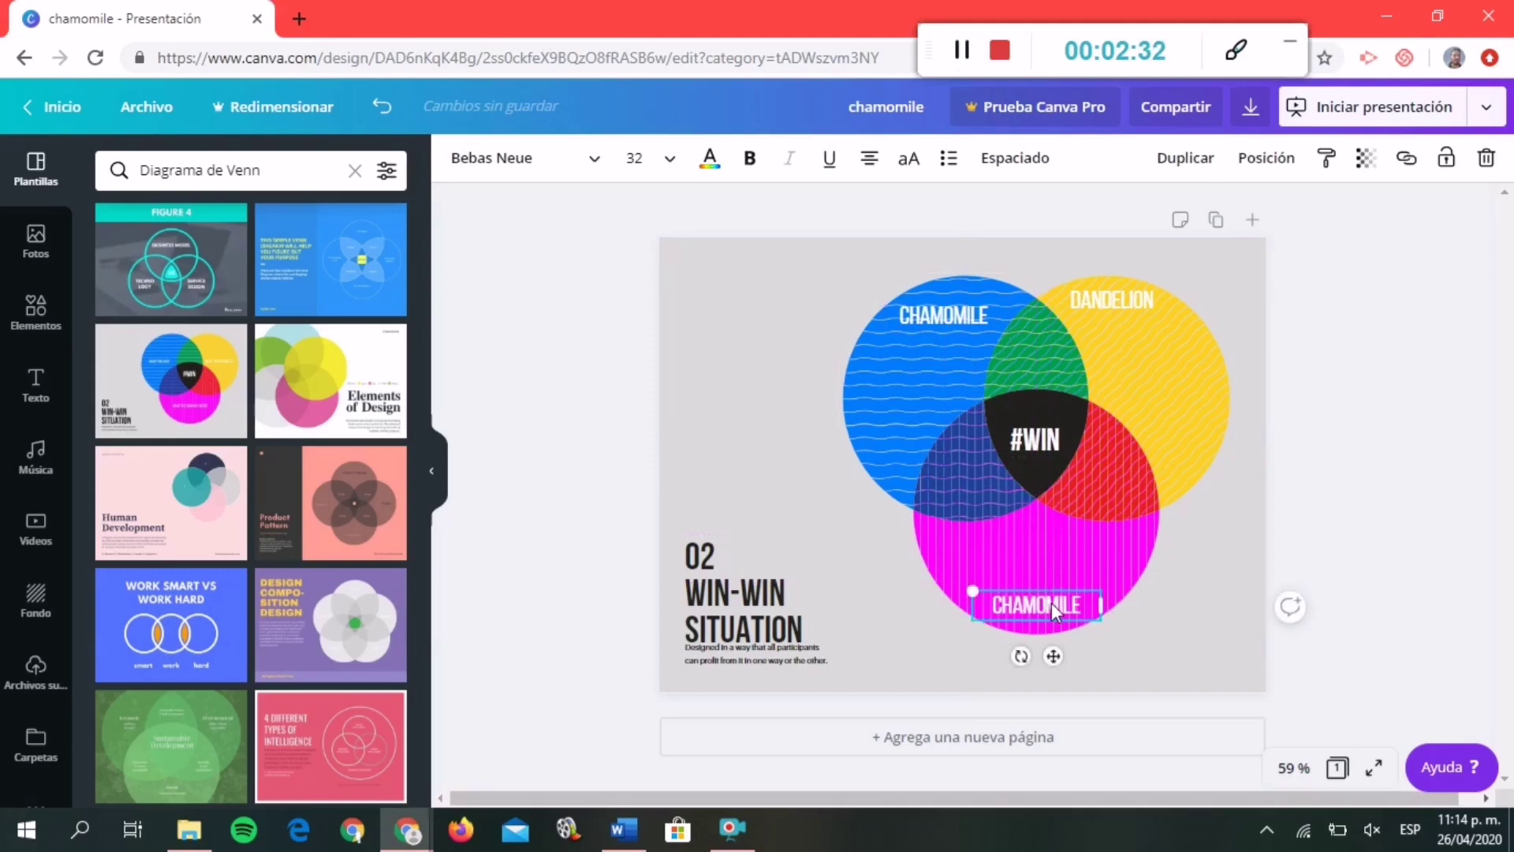
pyautogui.write('A')
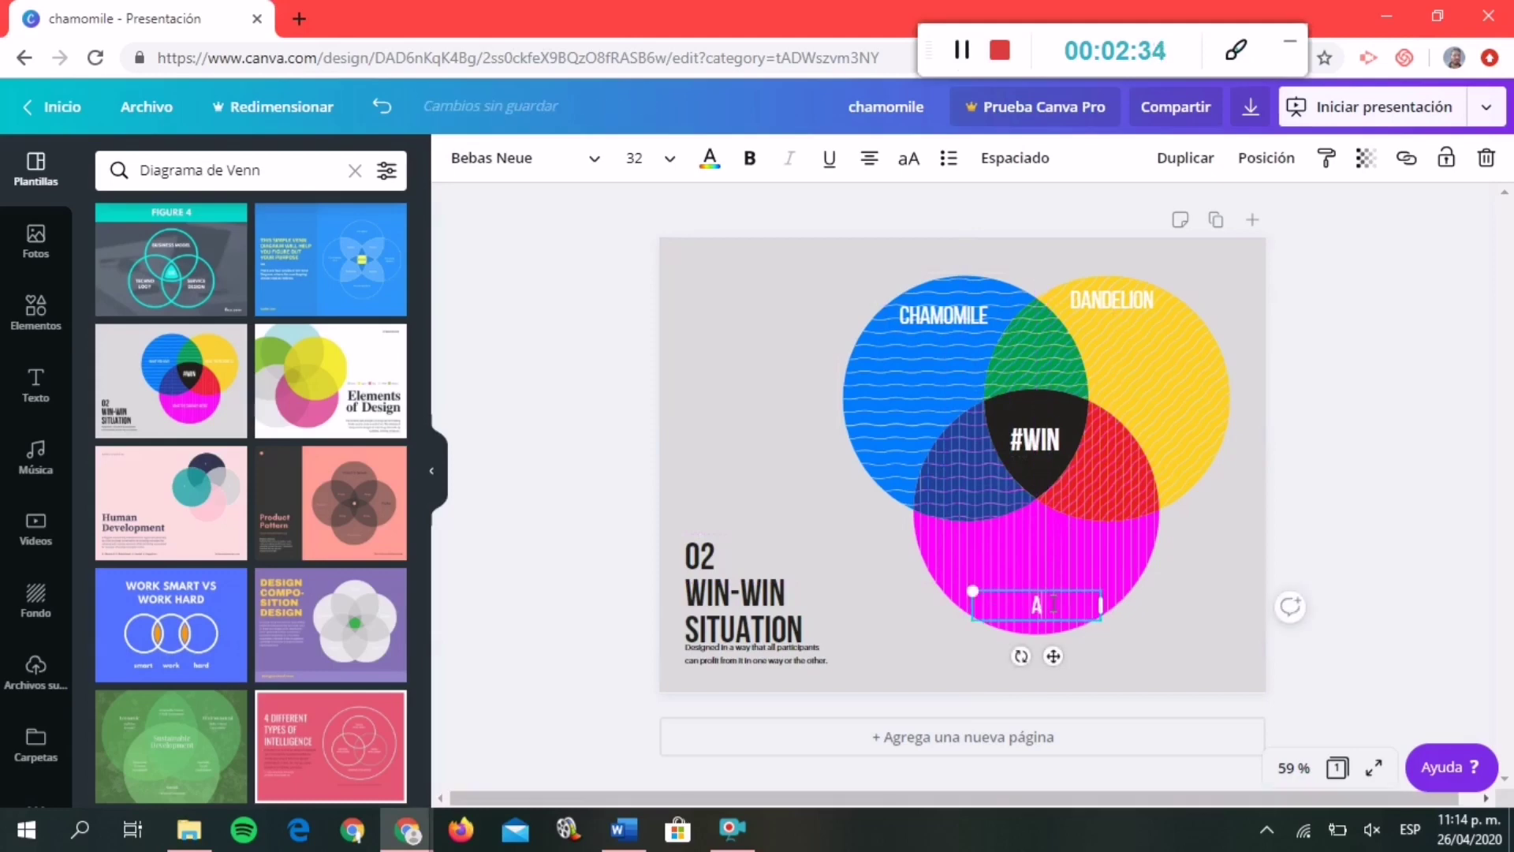
pyautogui.write('LOE VERA')
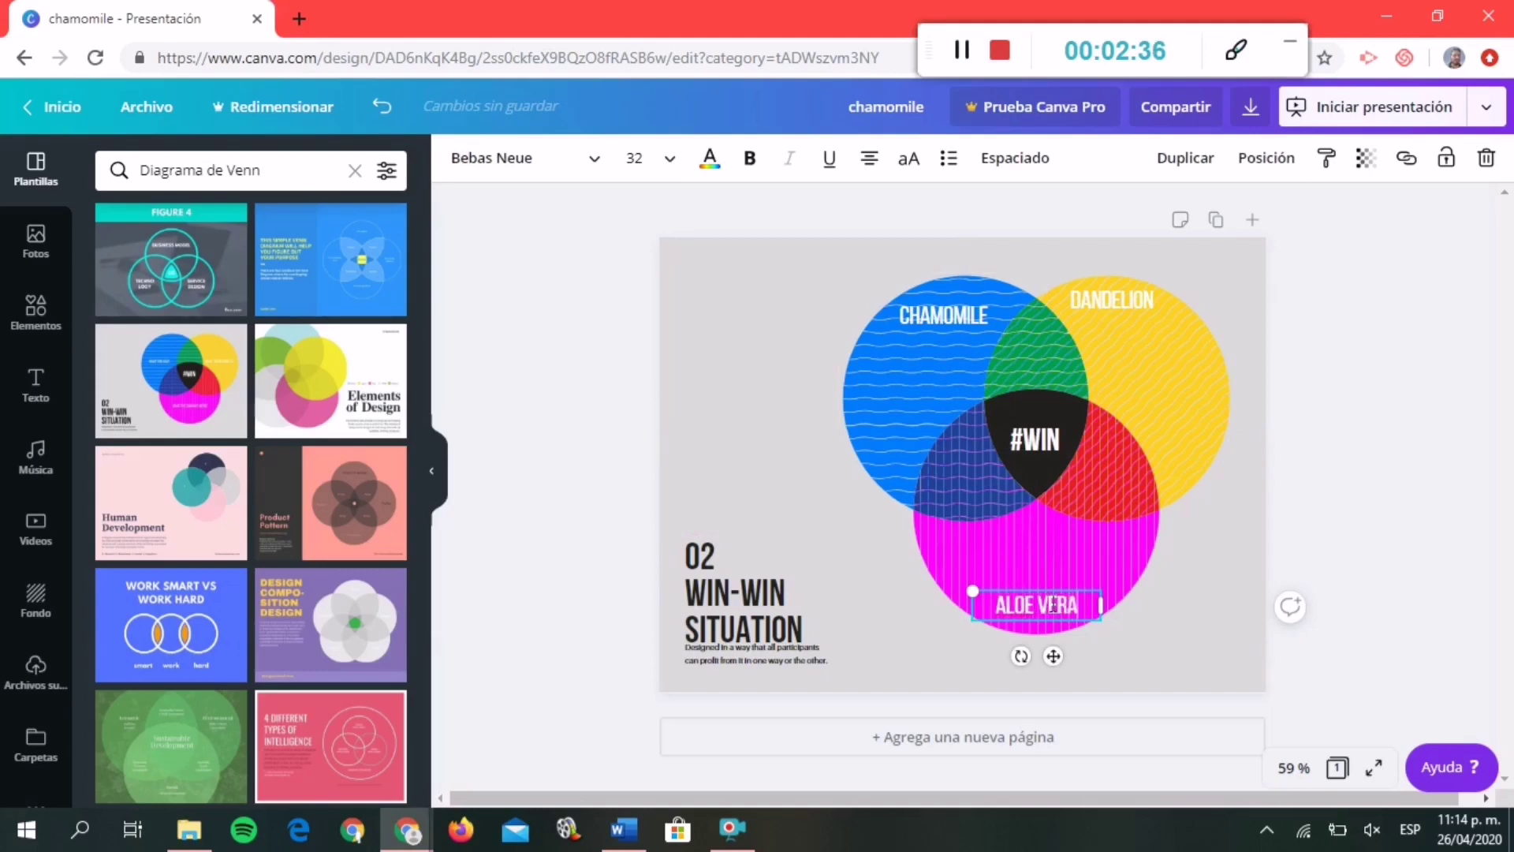
pyautogui.click(1199, 669)
# Delete the #WIN text from the black centre overlap.
pyautogui.click(1039, 448)
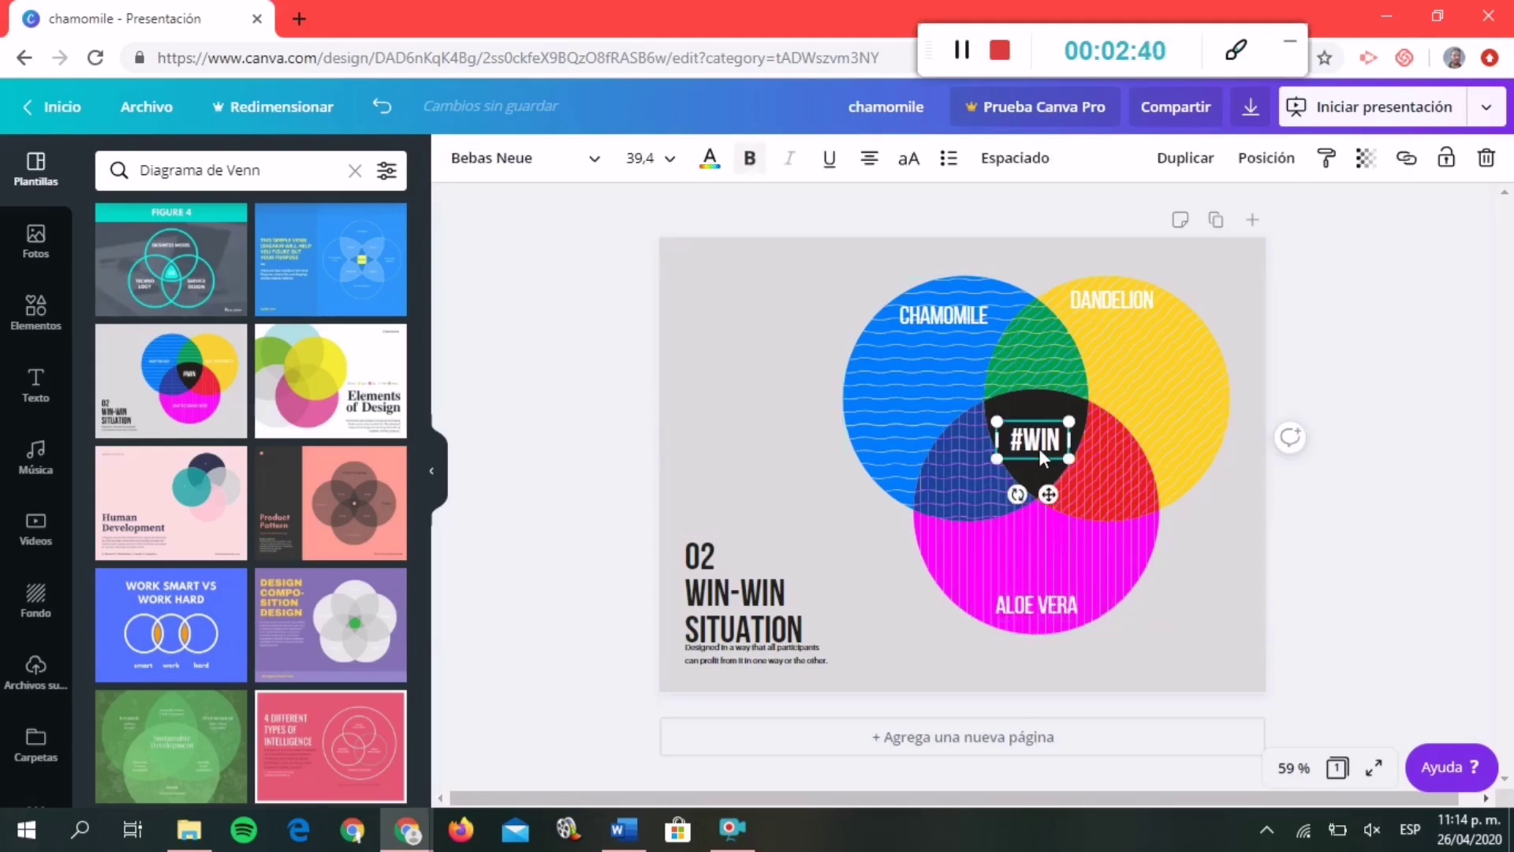
pyautogui.press('Delete')
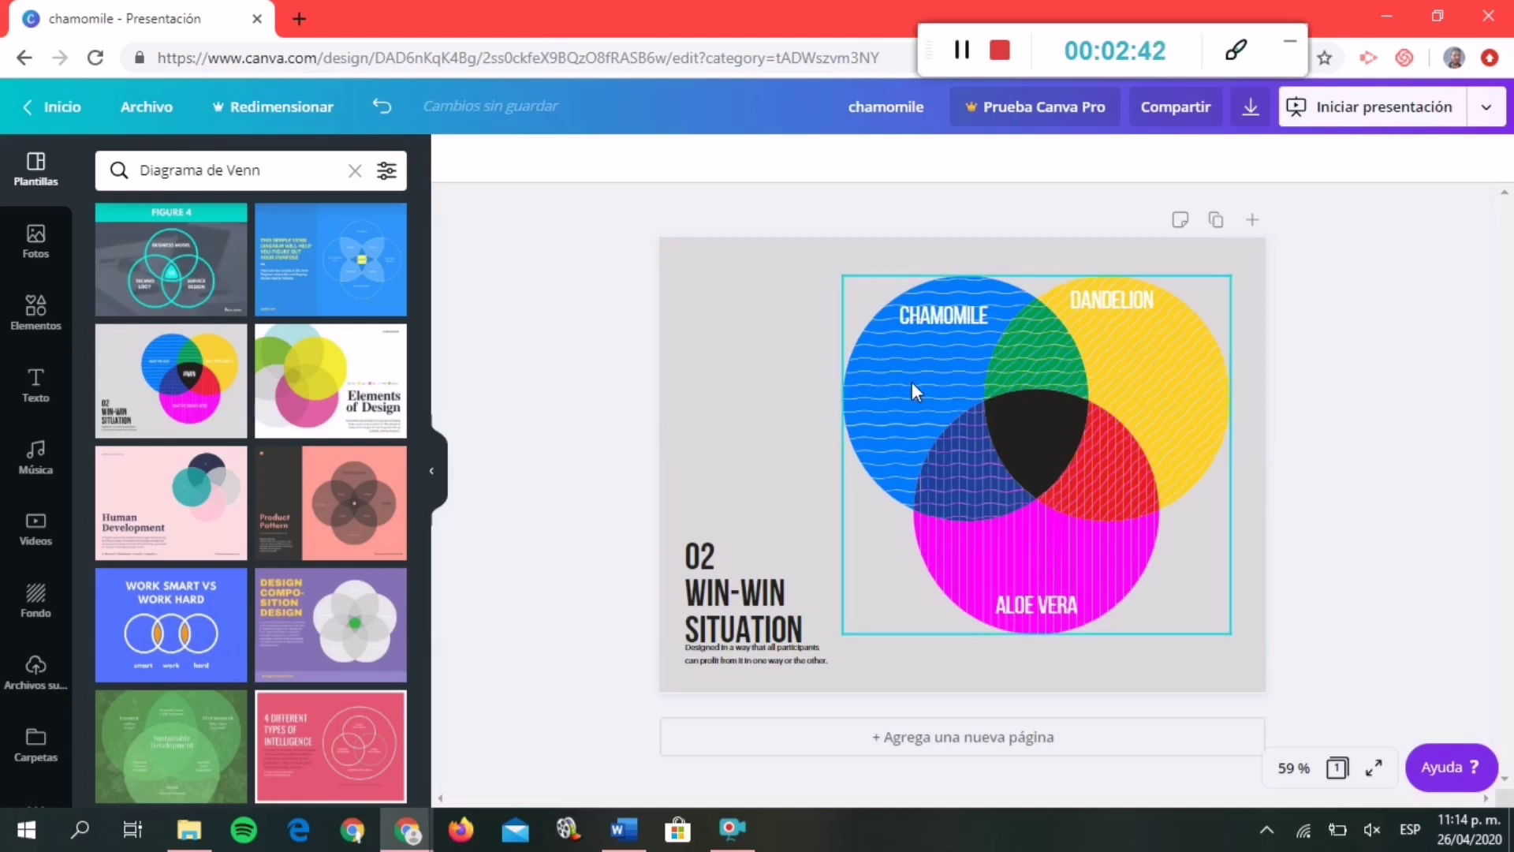
pyautogui.click(298, 19)
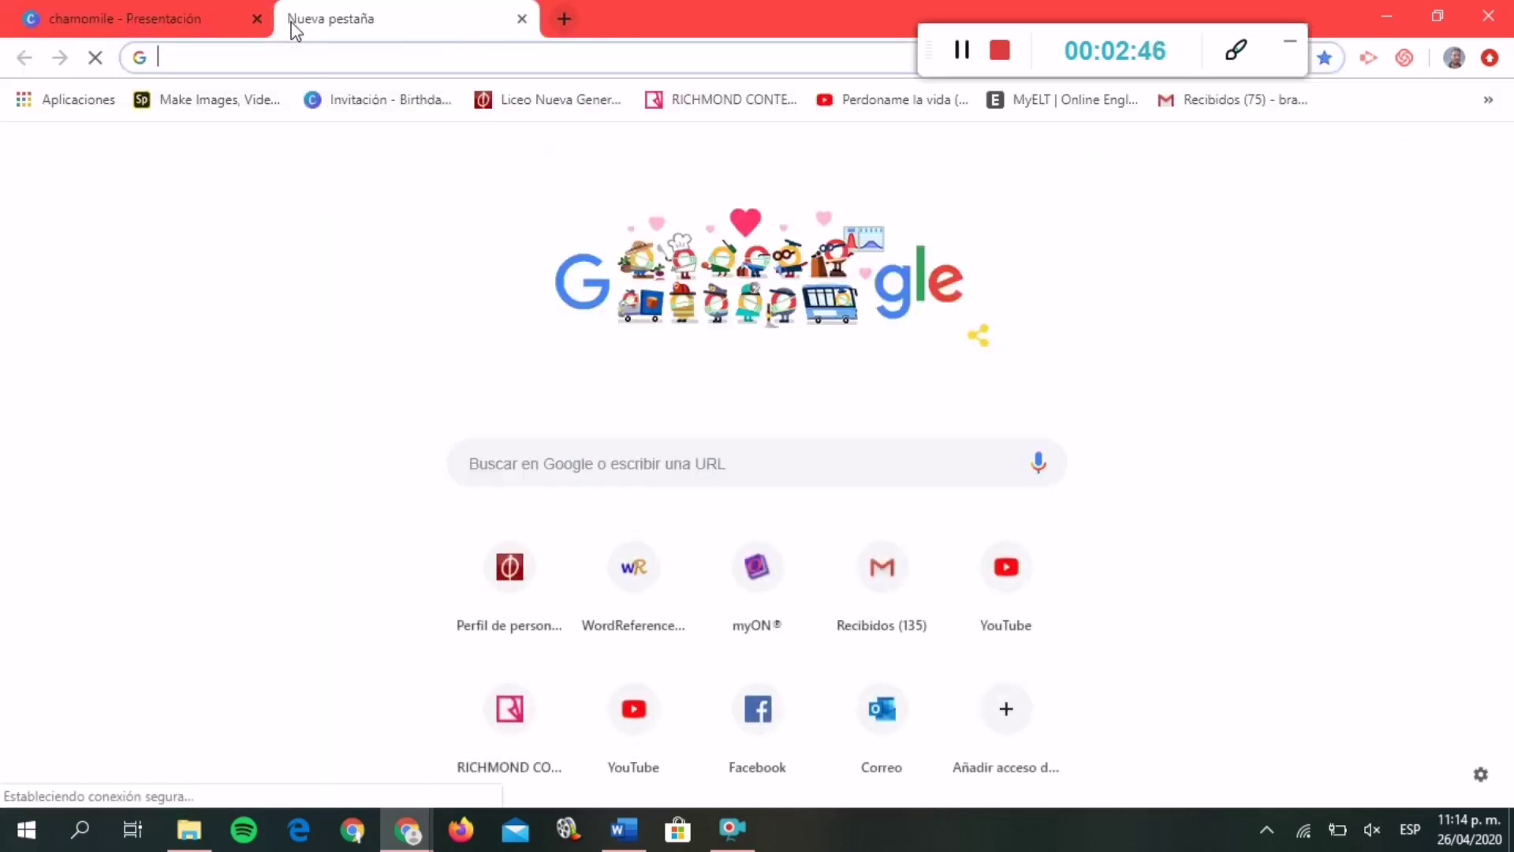
# Search Google Images for 'aloe vera' and copy a close-up aloe plant photo.
pyautogui.write('aloe vera')
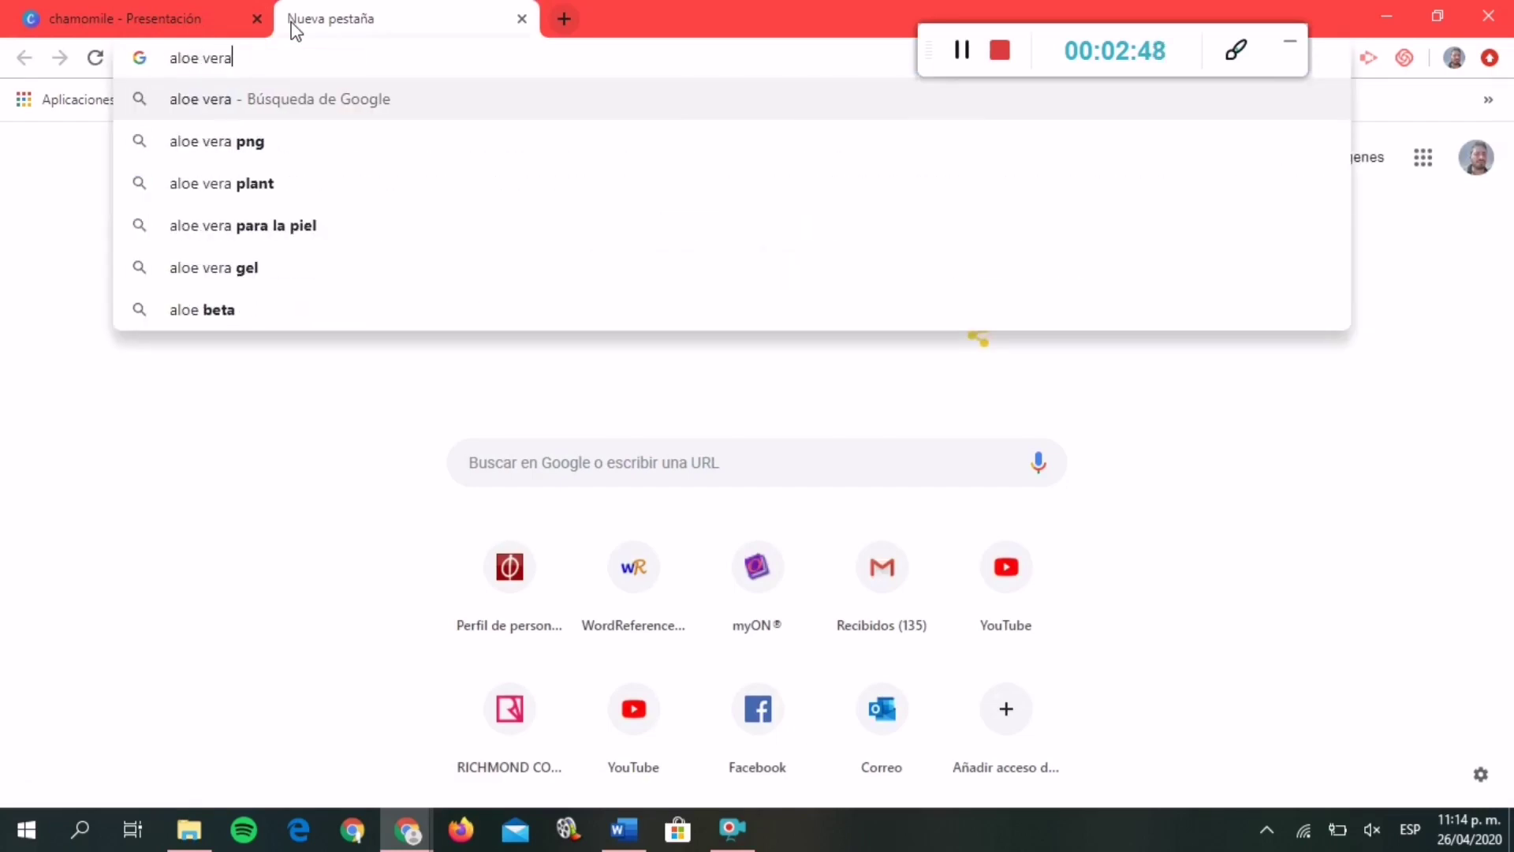
pyautogui.press('Return')
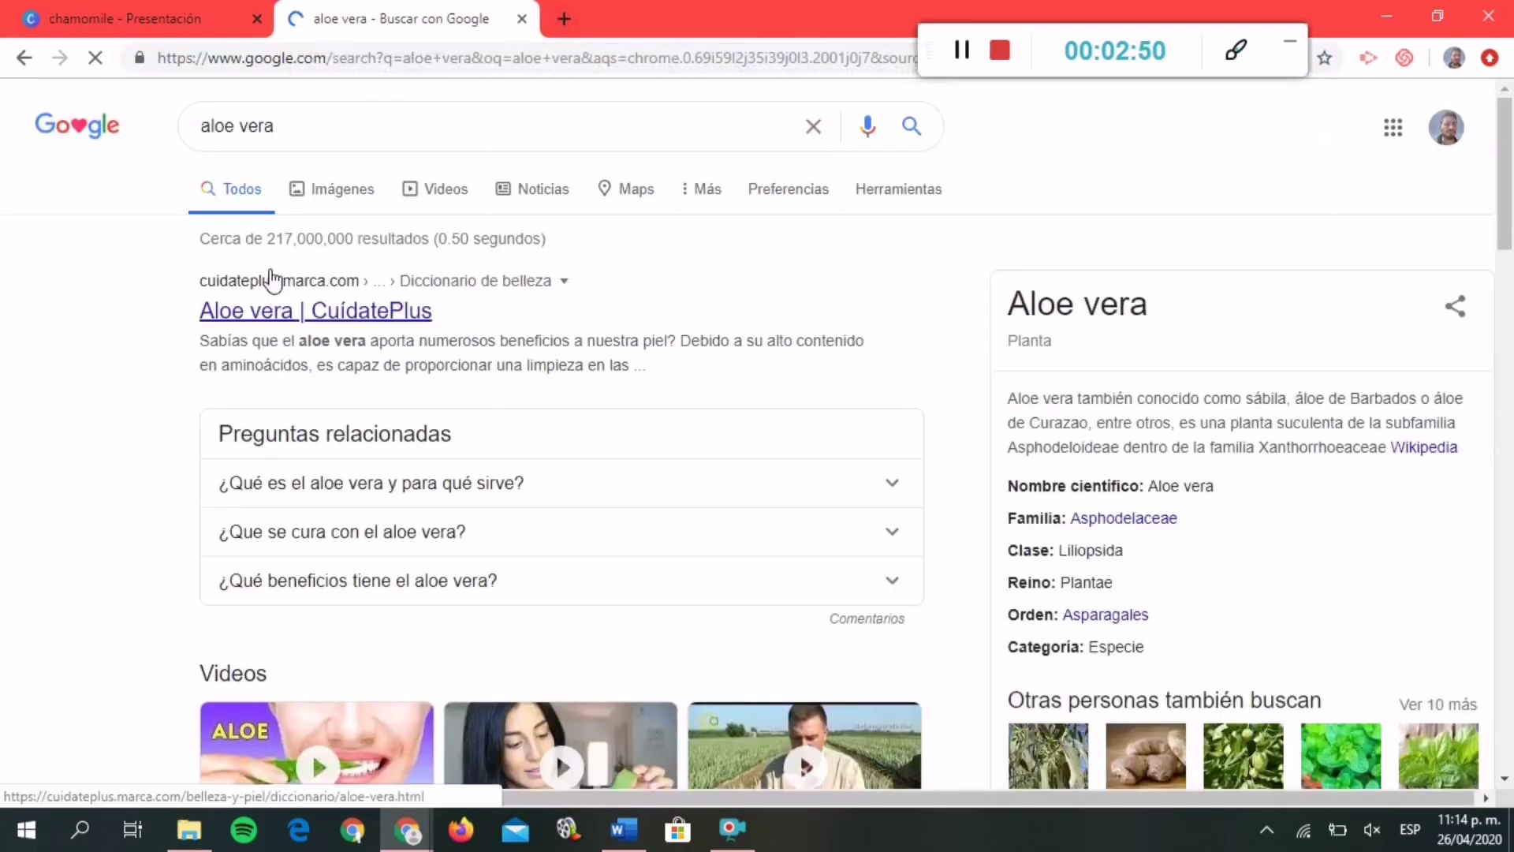
pyautogui.click(332, 207)
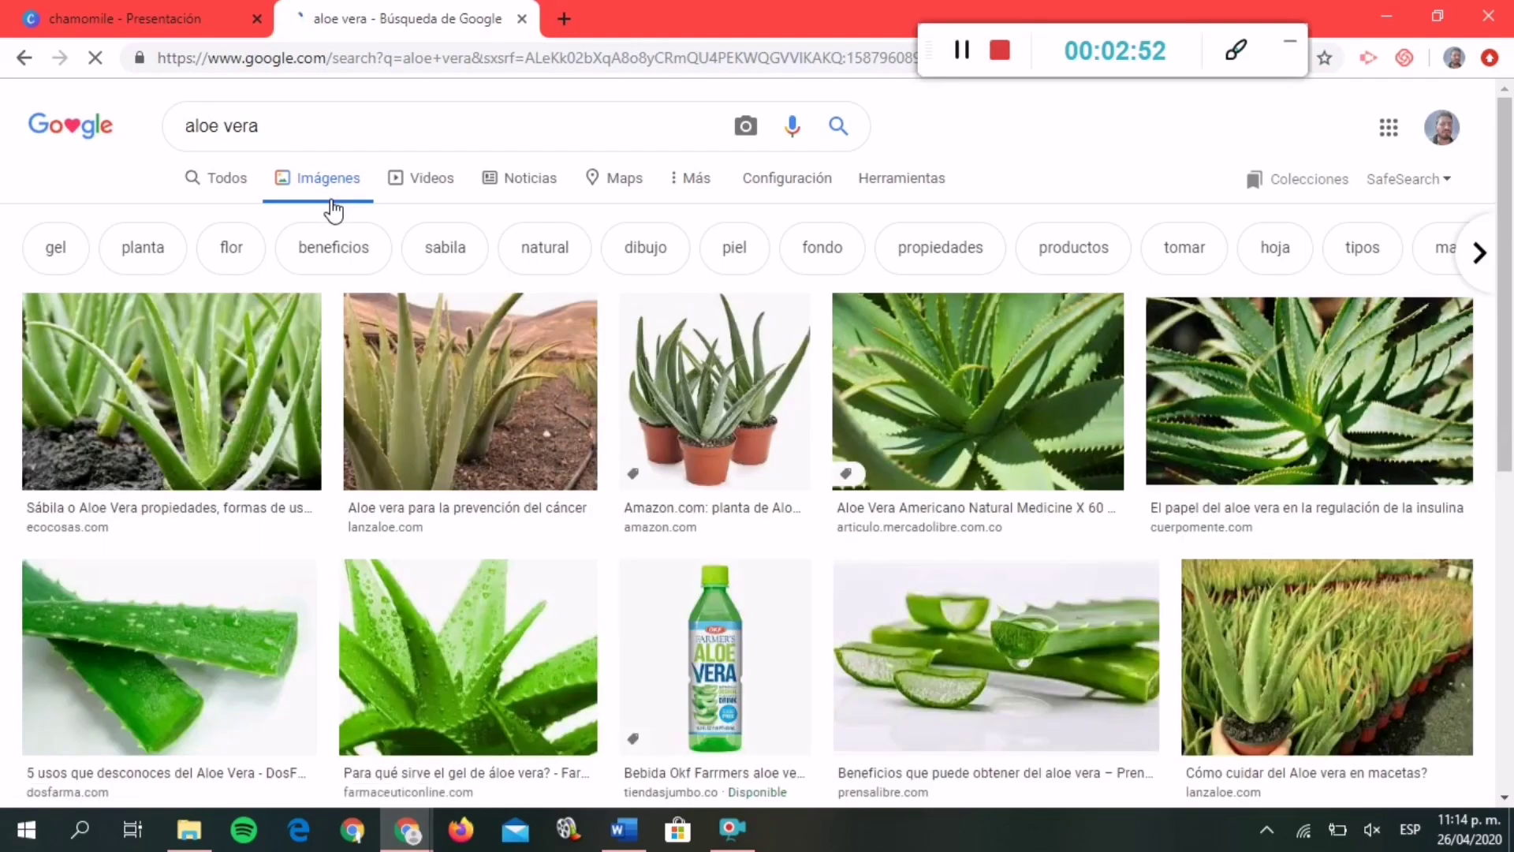
pyautogui.click(1102, 373)
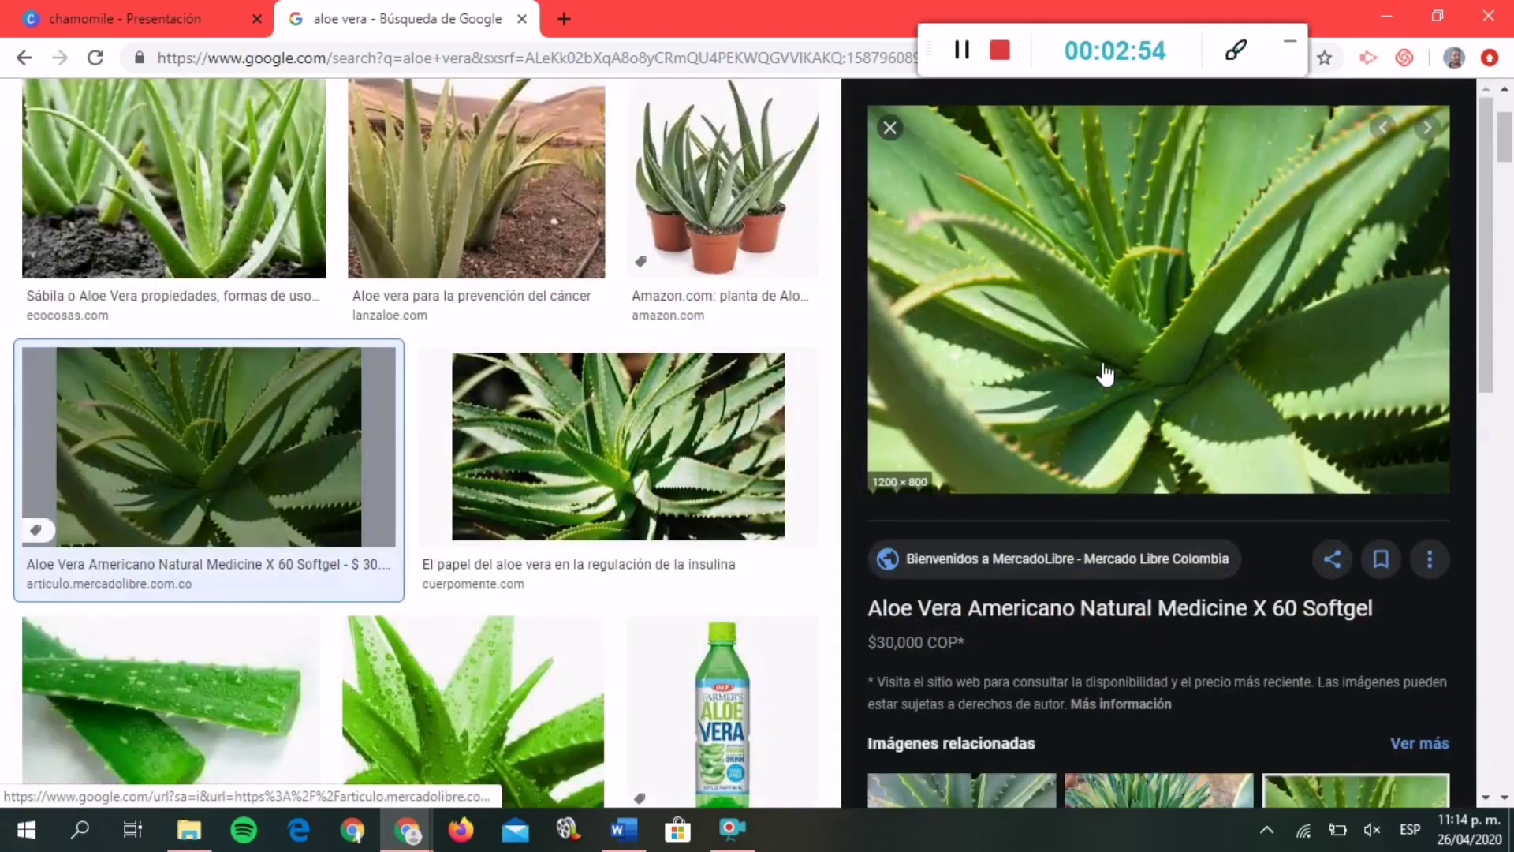
pyautogui.rightClick(1104, 367)
pyautogui.click(1199, 574)
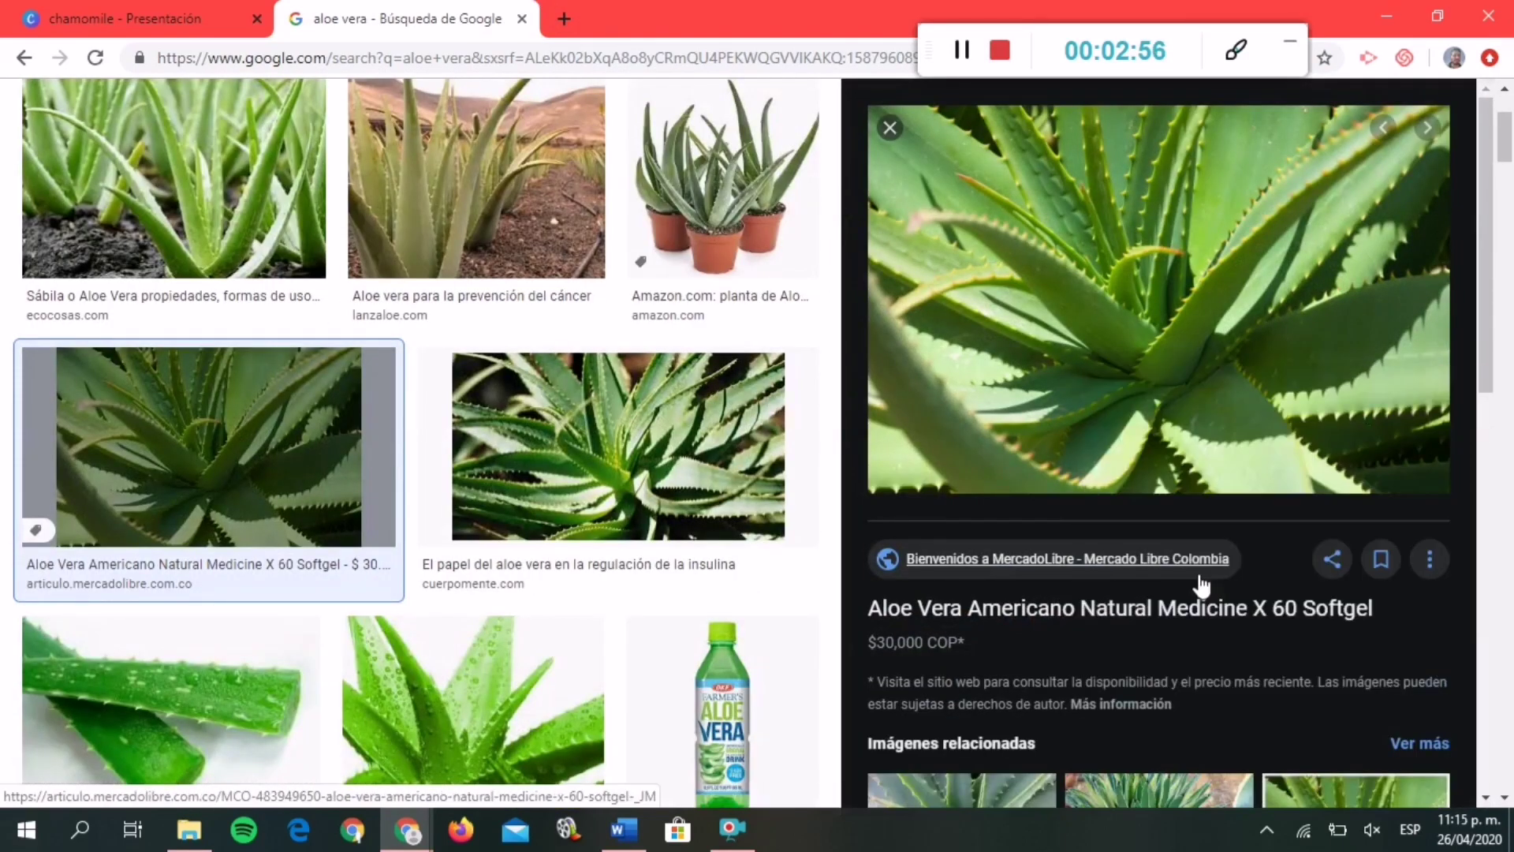
# Paste the aloe vera photo onto the Canva slide and shrink it.
pyautogui.click(169, 11)
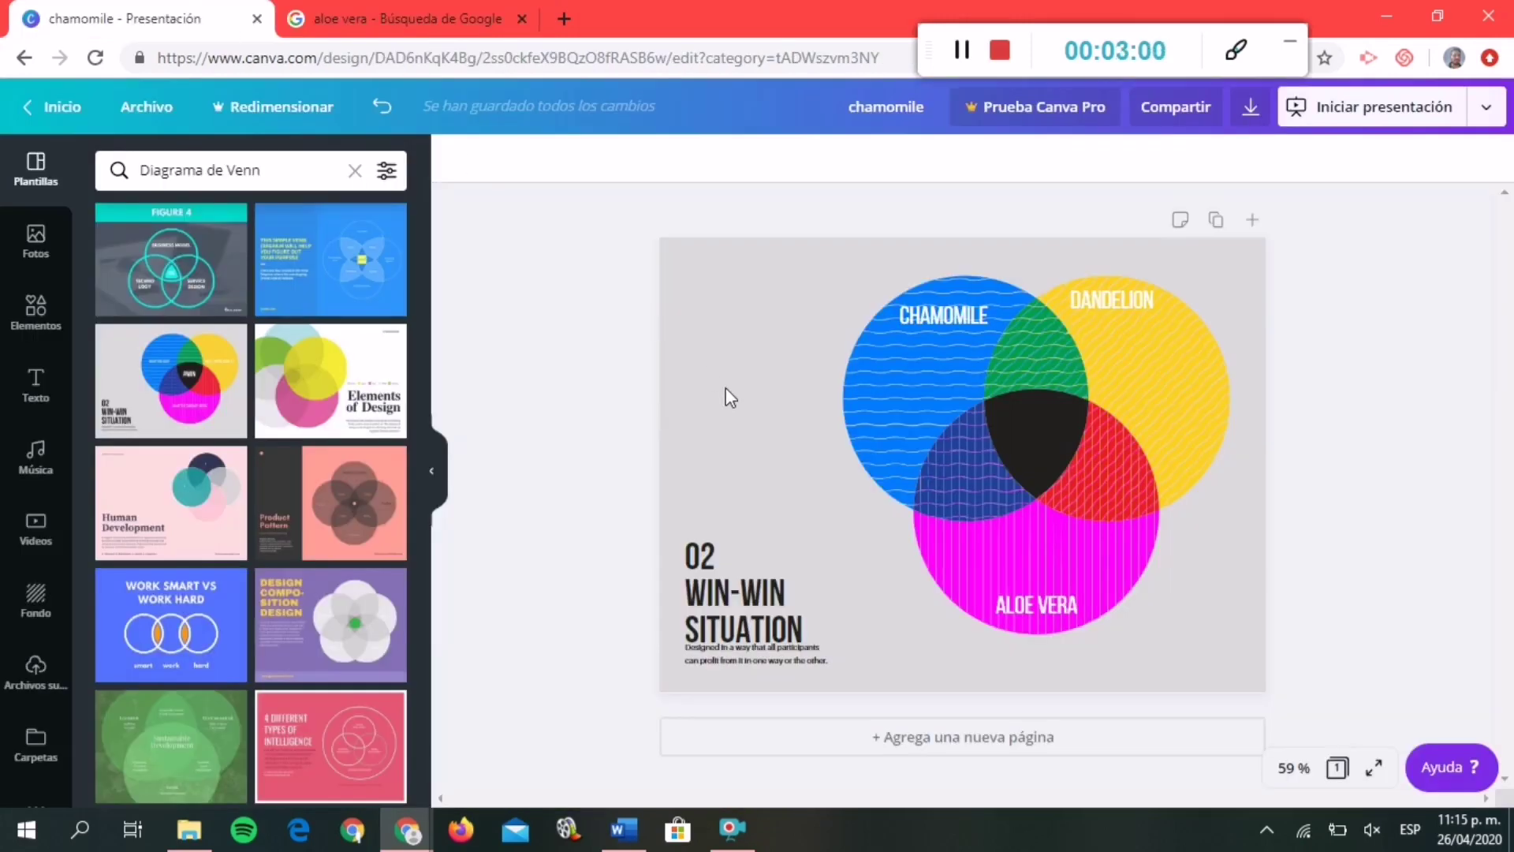
pyautogui.hotkey('ctrl', 'v')
pyautogui.moveTo(833, 379); pyautogui.dragTo(961, 395)
# Position and resize the aloe vera photo inside the magenta circle just above the ALOE VERA label.
pyautogui.click(398, 19)
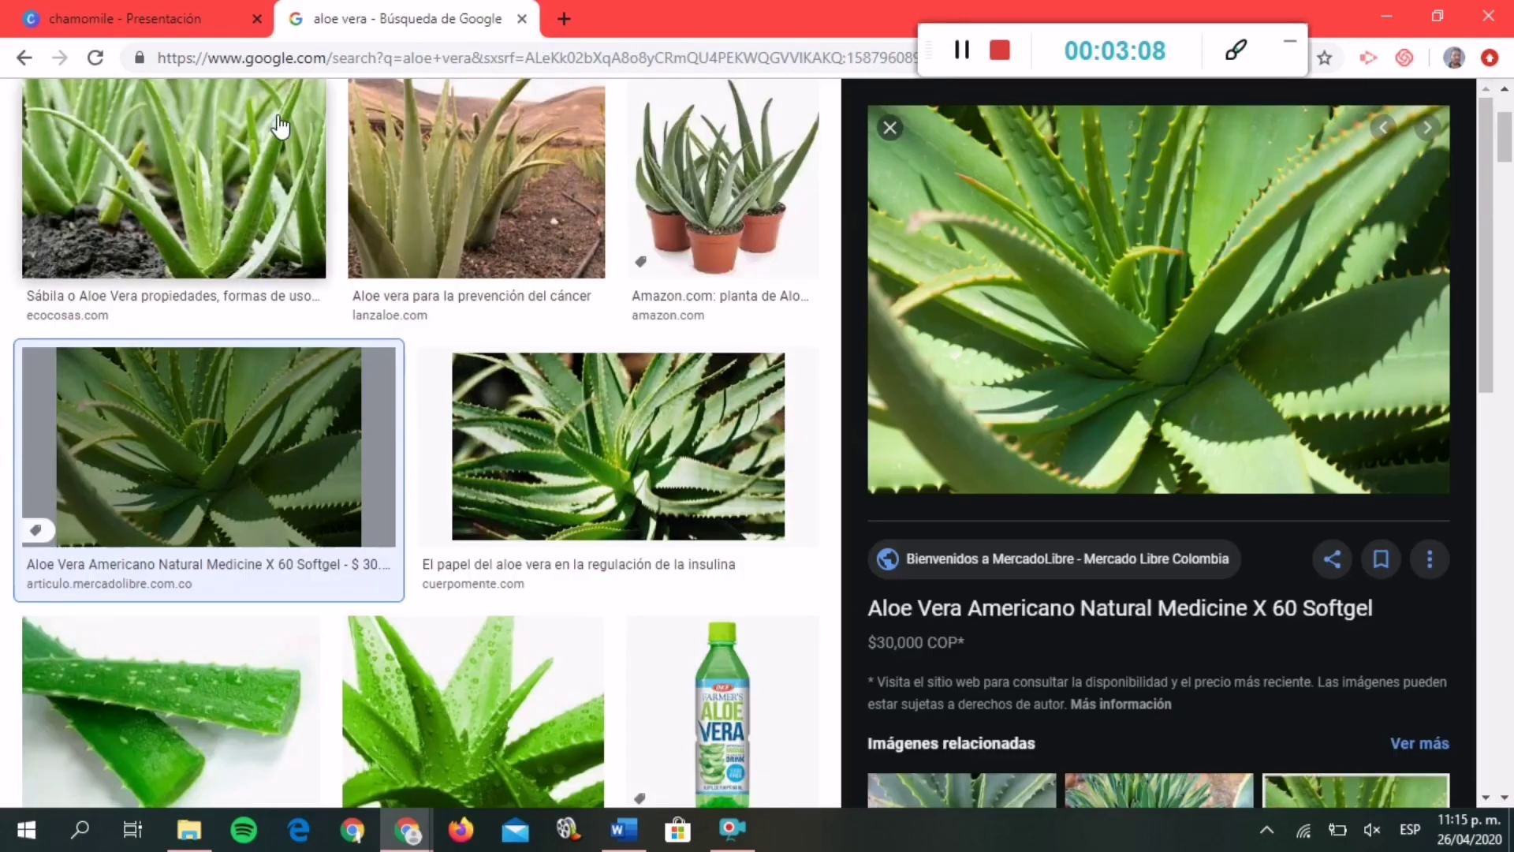
pyautogui.click(118, 18)
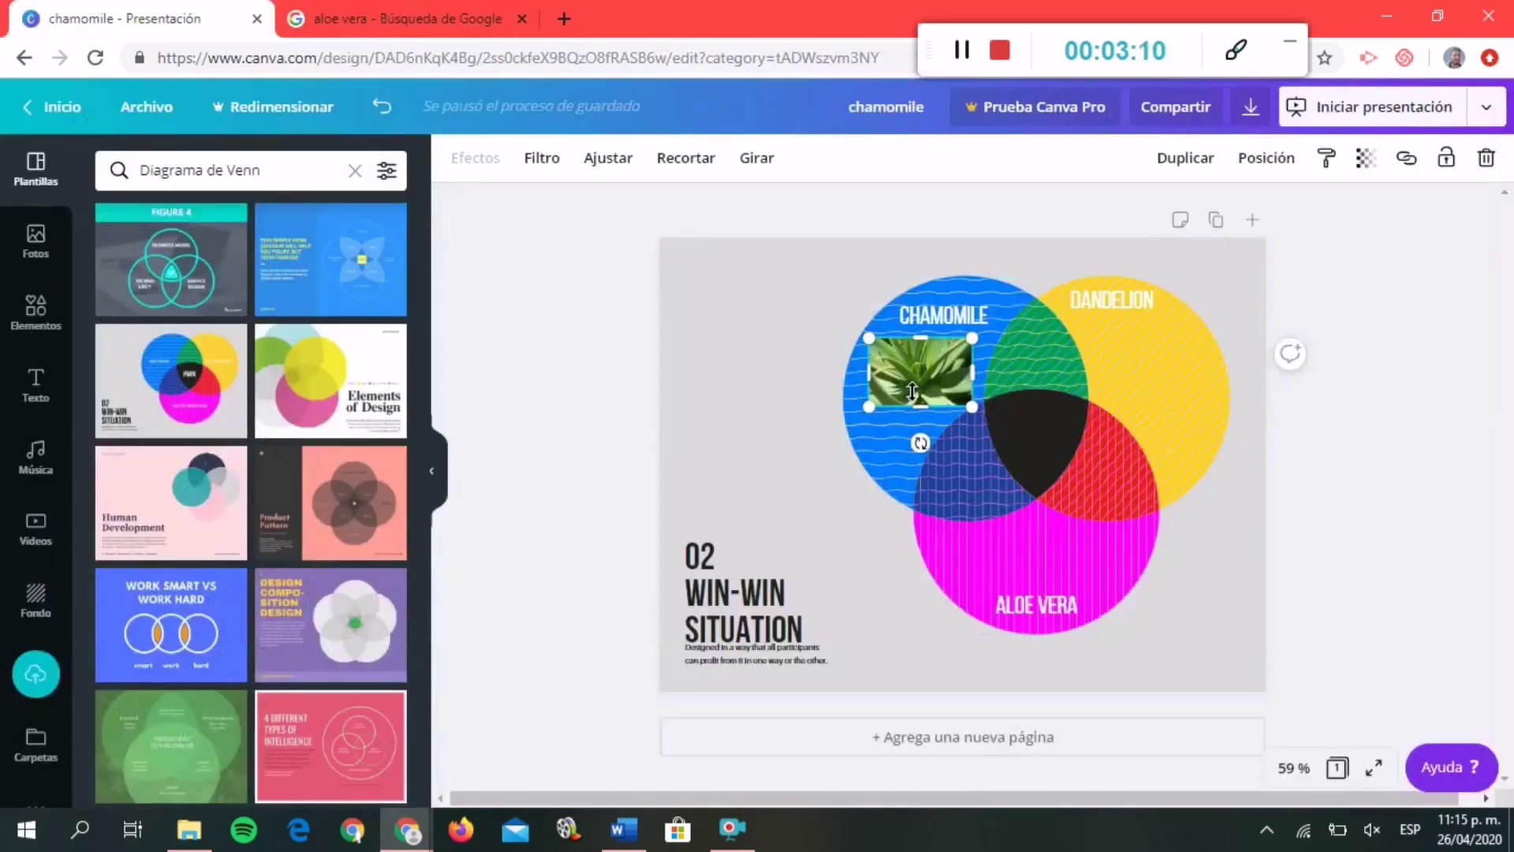
pyautogui.moveTo(915, 393); pyautogui.dragTo(989, 578)
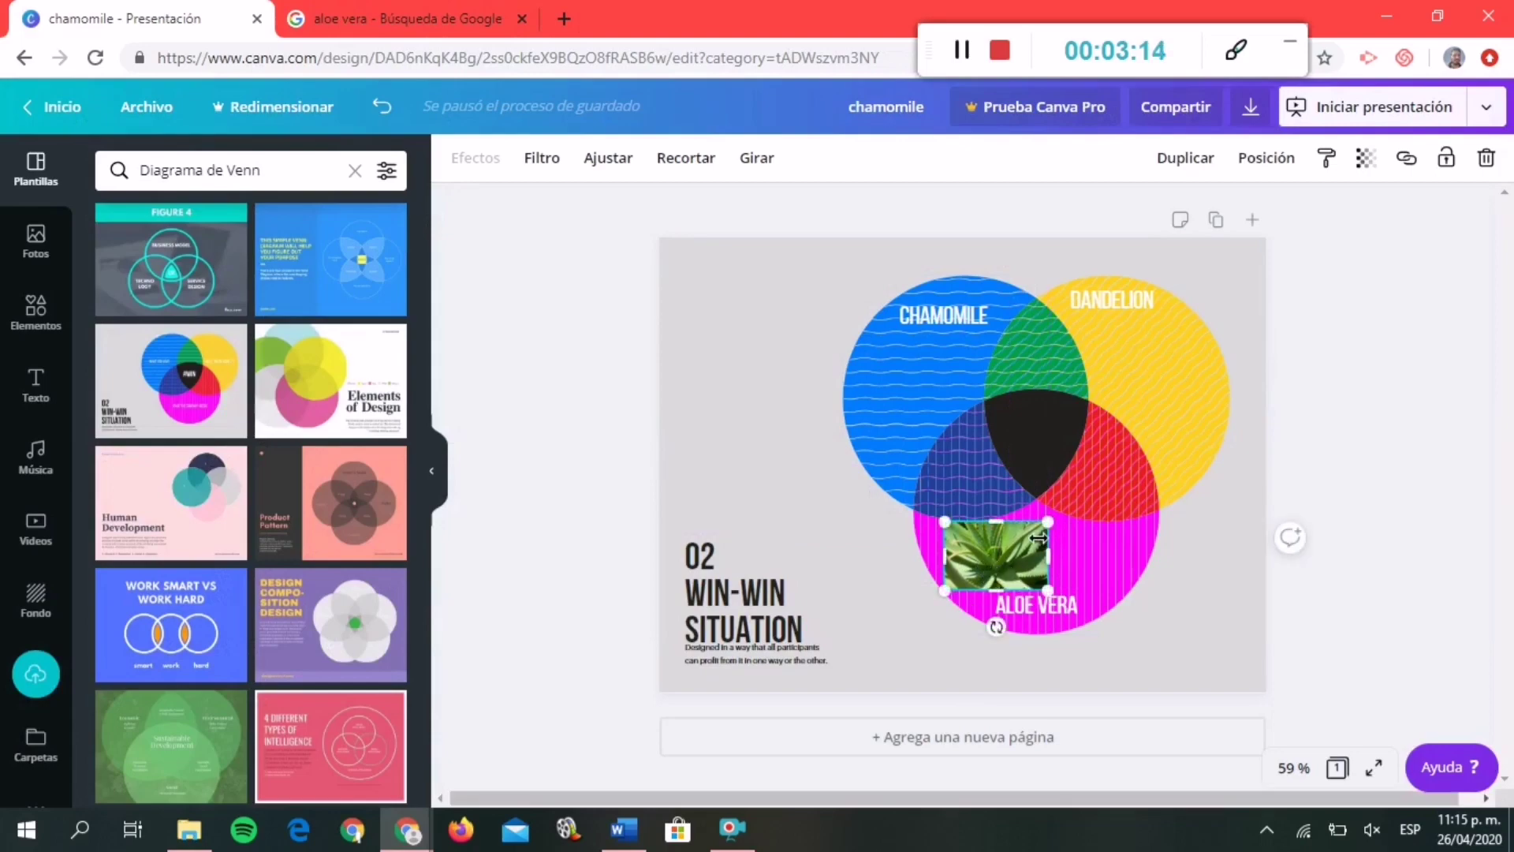
pyautogui.moveTo(1046, 520); pyautogui.dragTo(1055, 511)
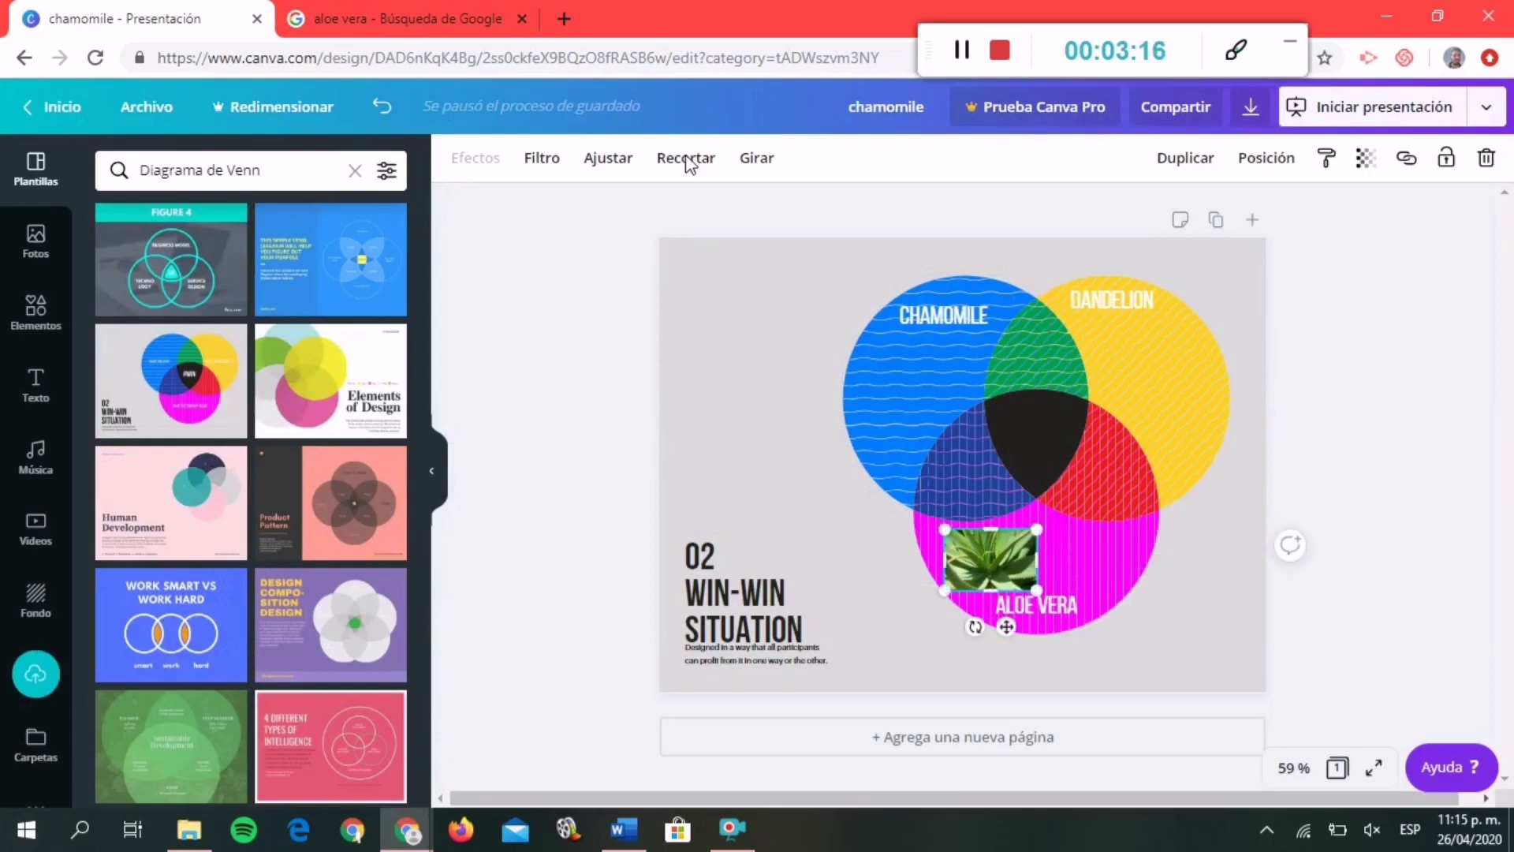
pyautogui.click(379, 17)
pyautogui.scroll(3, 351, 111)
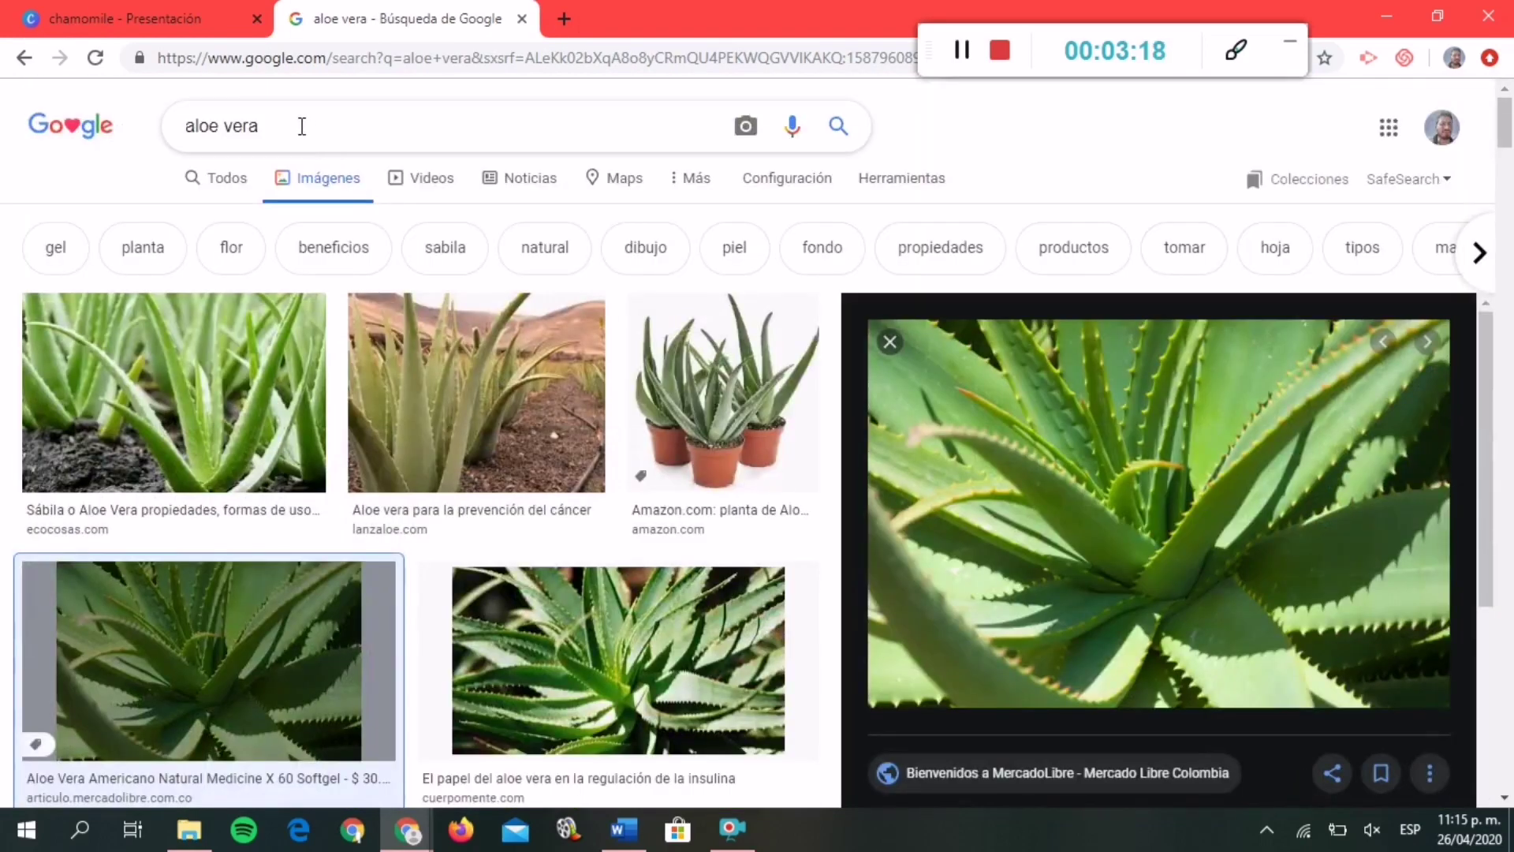
# Search Google Images for 'chamomile' and copy a close-up chamomile flower photo.
pyautogui.moveTo(301, 125); pyautogui.dragTo(202, 108)
pyautogui.write('chamomile')
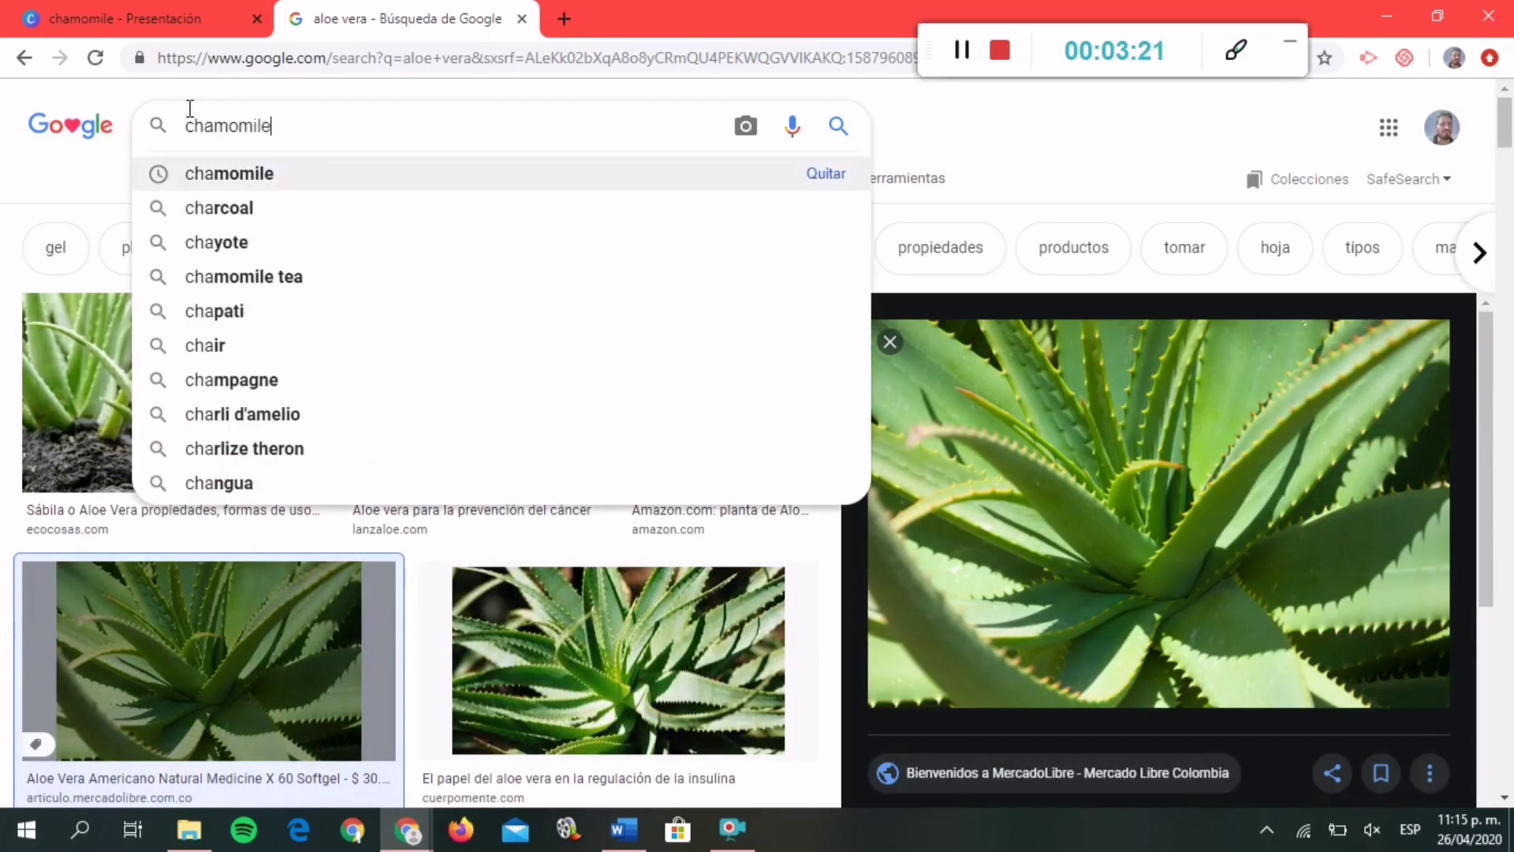
pyautogui.press('Return')
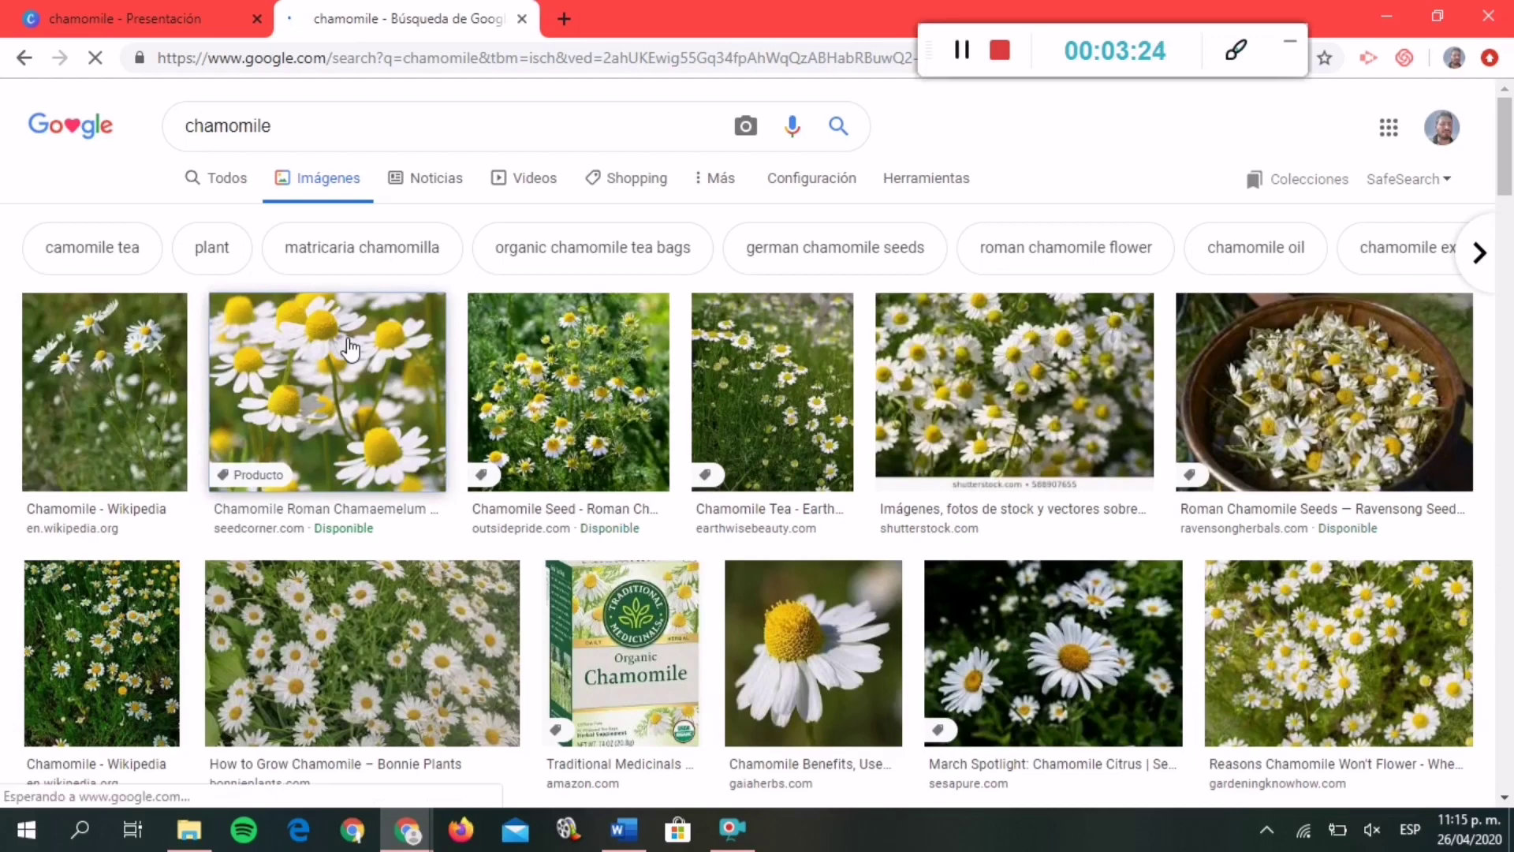
pyautogui.click(351, 349)
pyautogui.rightClick(1229, 434)
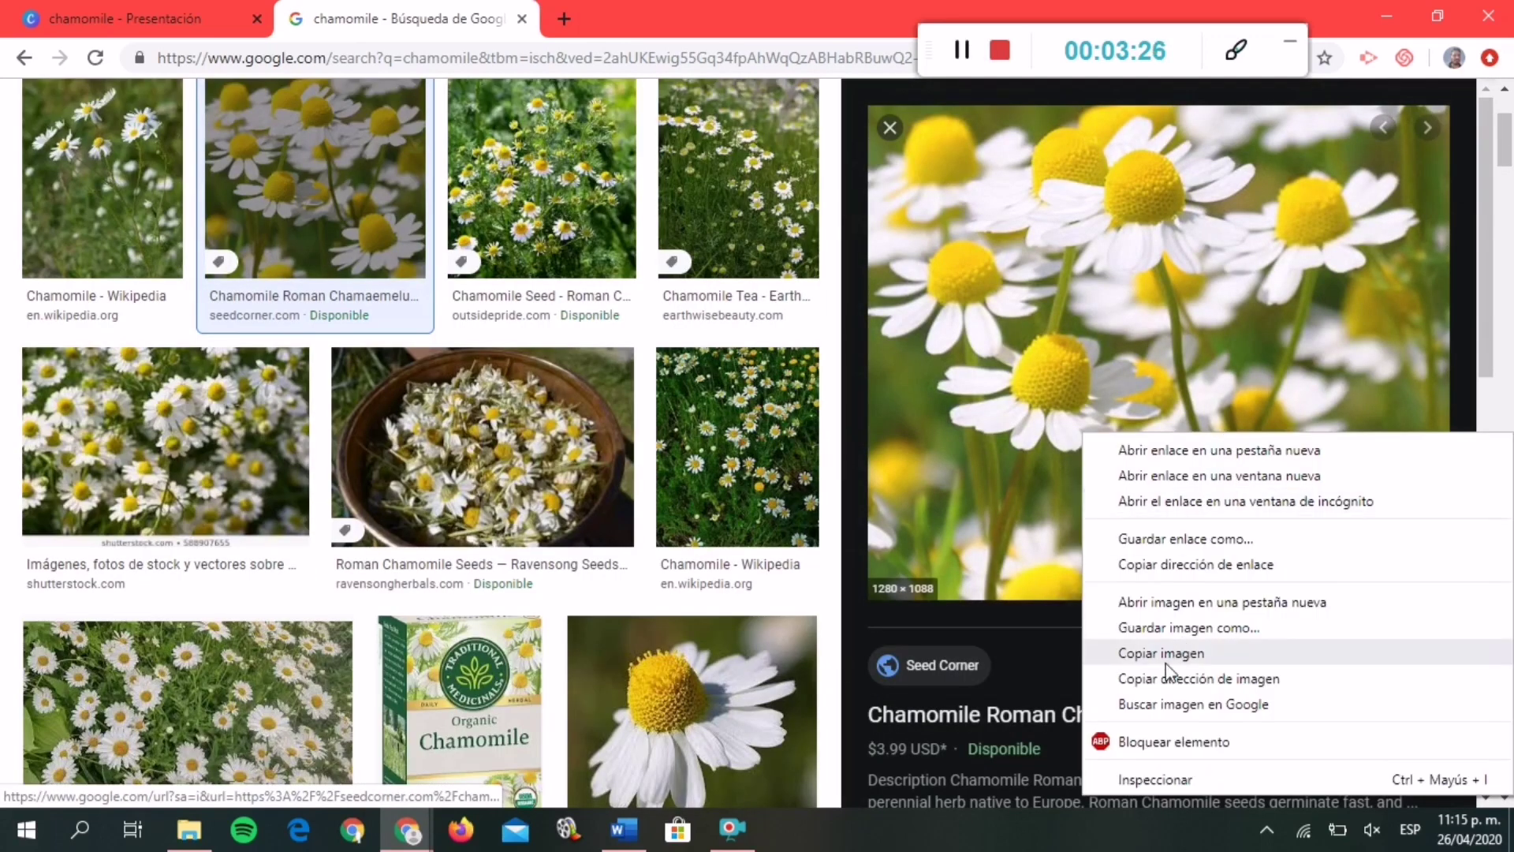
pyautogui.click(1161, 653)
pyautogui.click(126, 18)
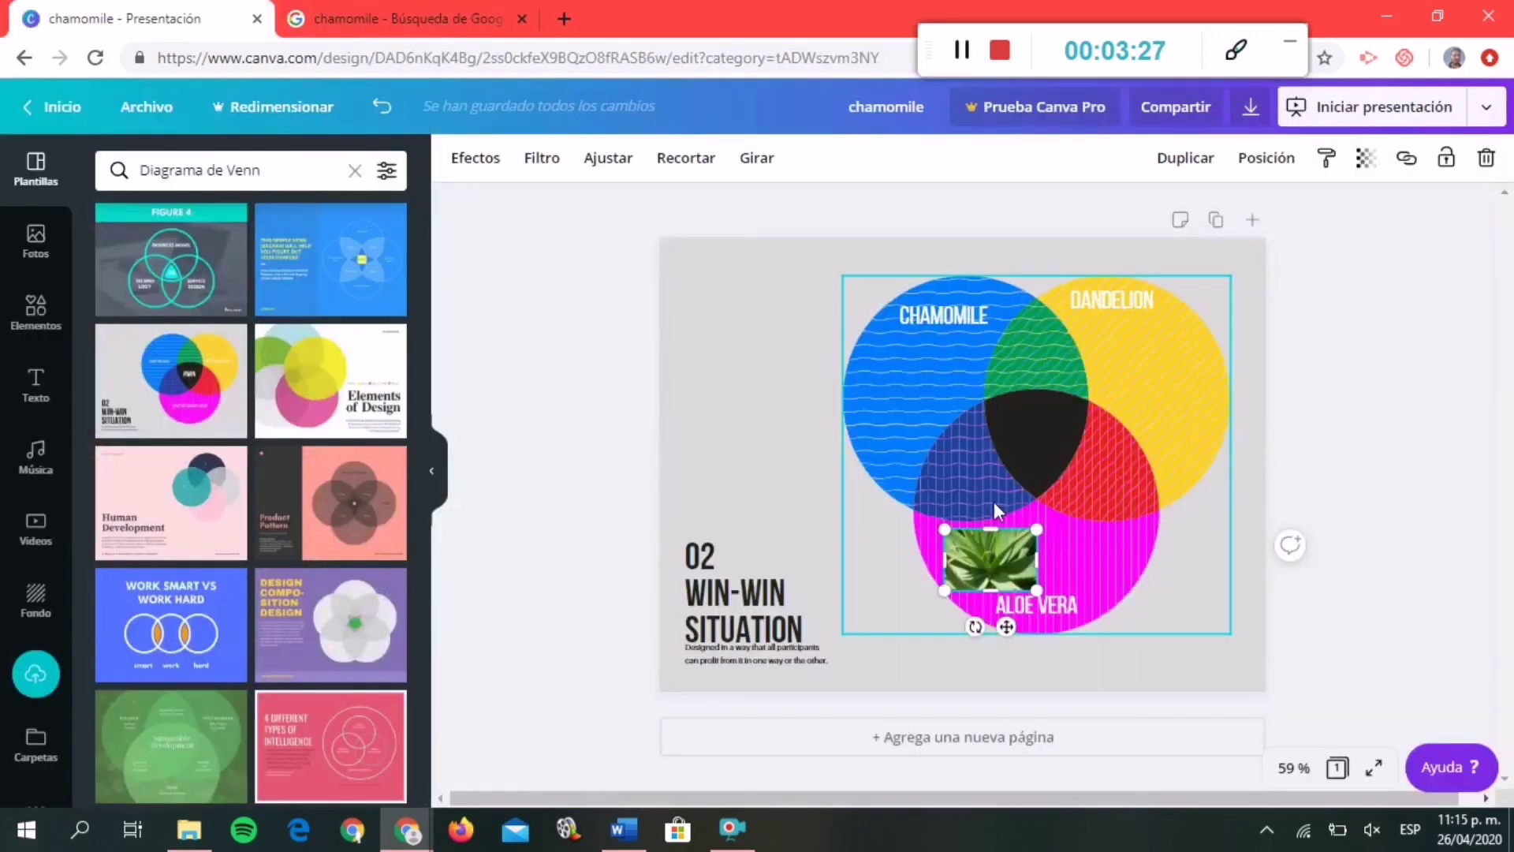
# Paste the chamomile photo and shrink it to fit inside the blue CHAMOMILE circle.
pyautogui.click(694, 310)
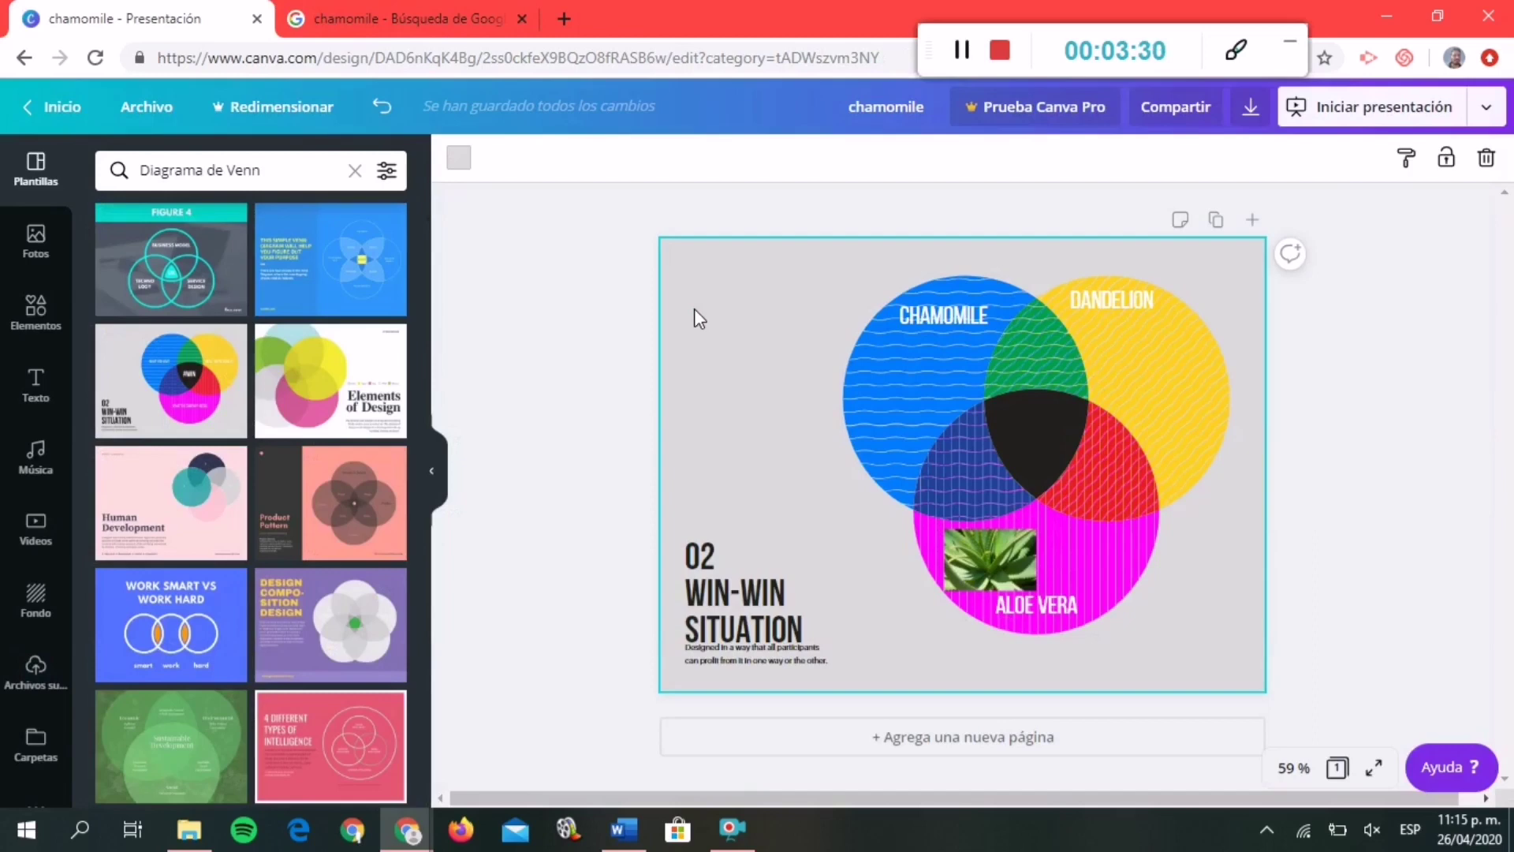
pyautogui.hotkey('ctrl', 'v')
pyautogui.moveTo(848, 366); pyautogui.dragTo(895, 355)
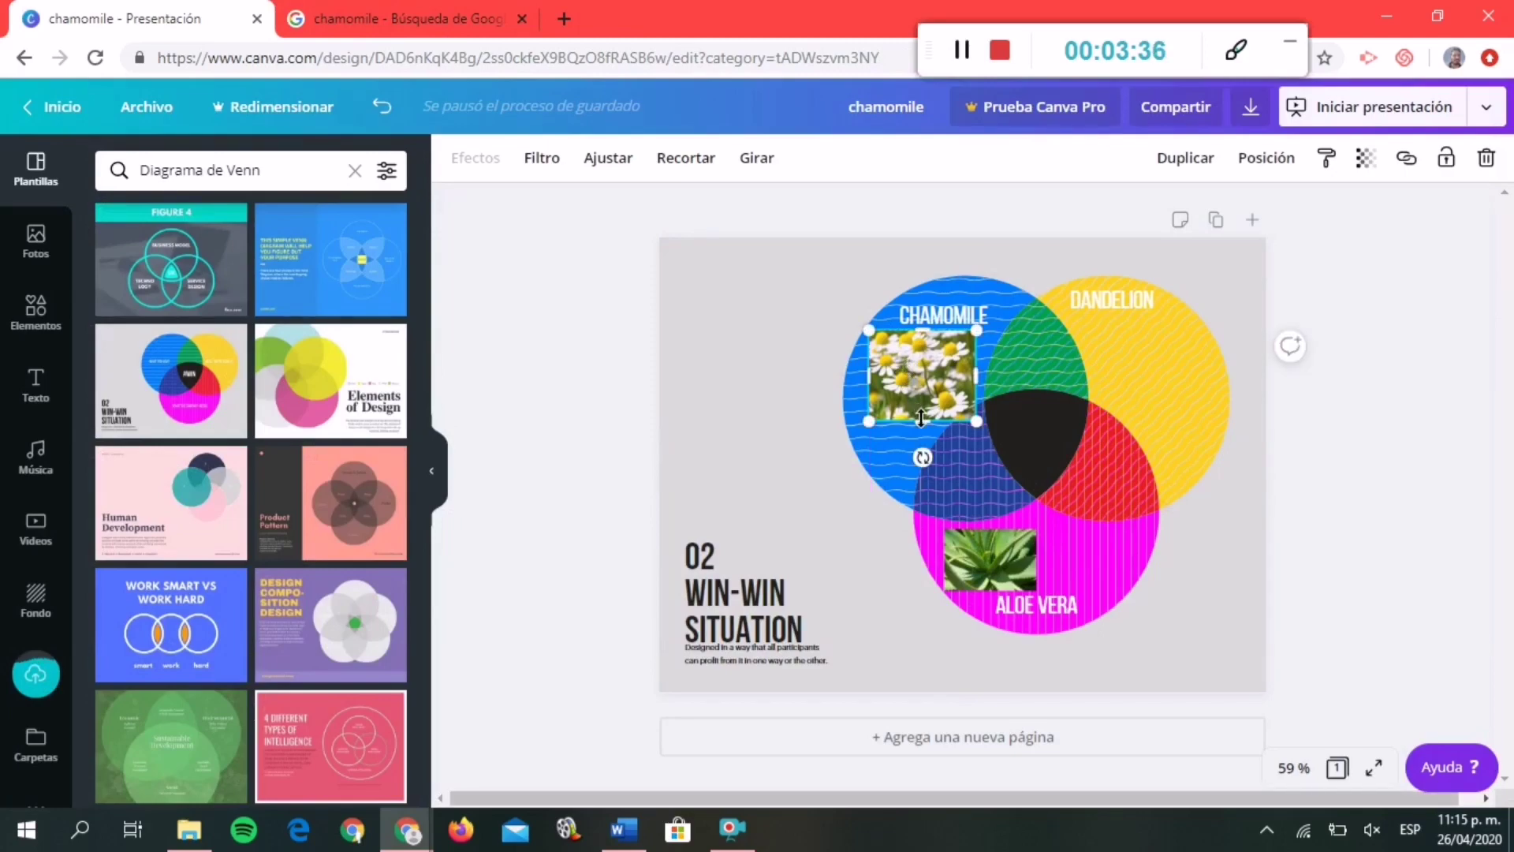
pyautogui.moveTo(921, 418); pyautogui.dragTo(921, 401)
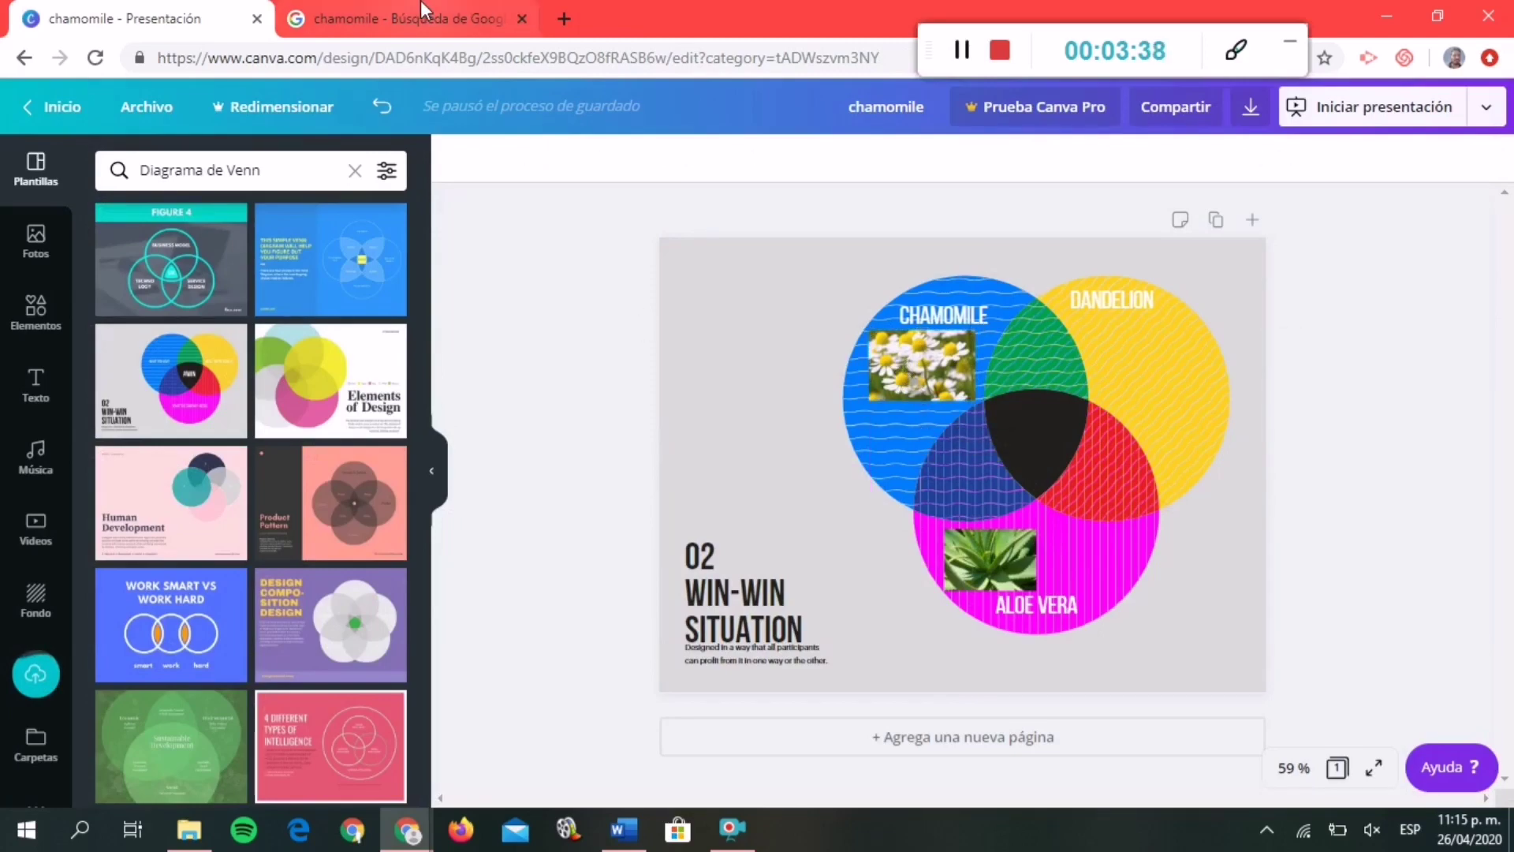
# Return to the Google search and select the chamomile query for replacement.
pyautogui.click(410, 8)
pyautogui.scroll(3, 365, 196)
pyautogui.moveTo(273, 125); pyautogui.dragTo(162, 126)
# Search images for 'dandelion' and copy the field-of-yellow-dandelions photo for the Canva slide.
pyautogui.write('dande')
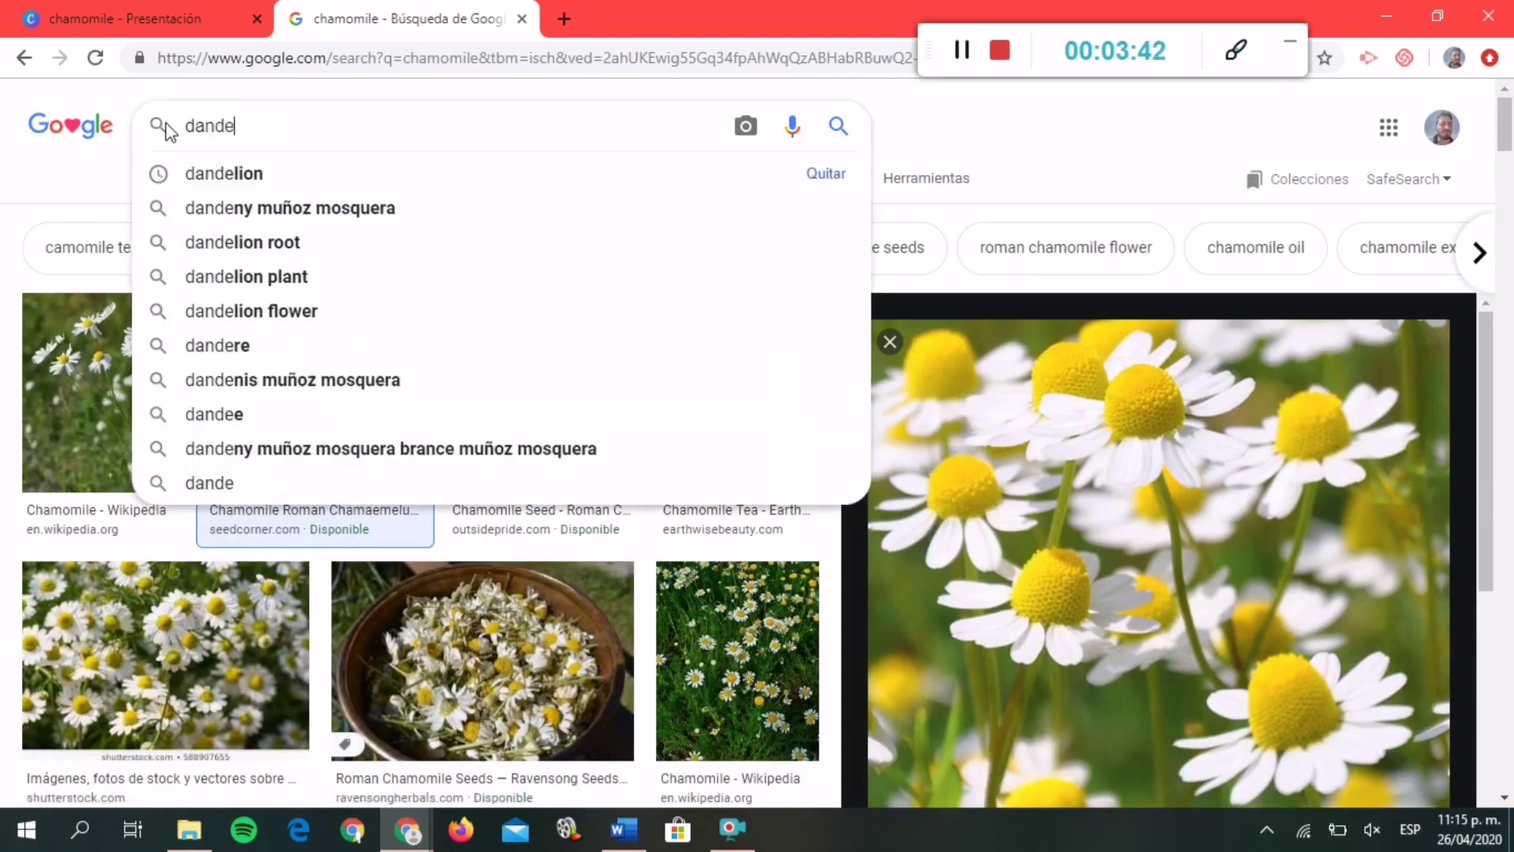
pyautogui.write('lion')
pyautogui.press('Return')
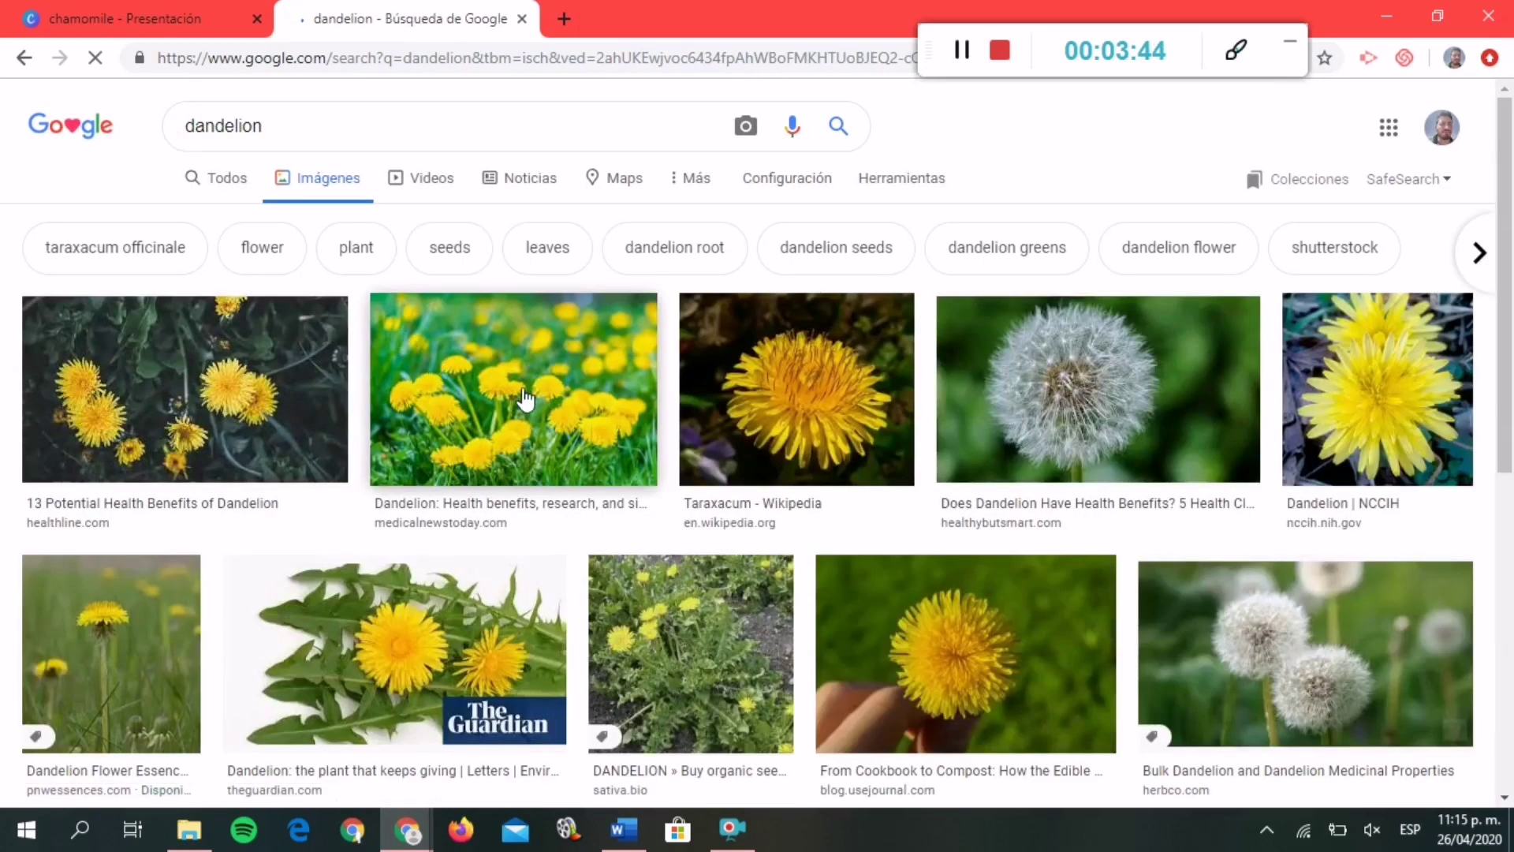
pyautogui.click(524, 400)
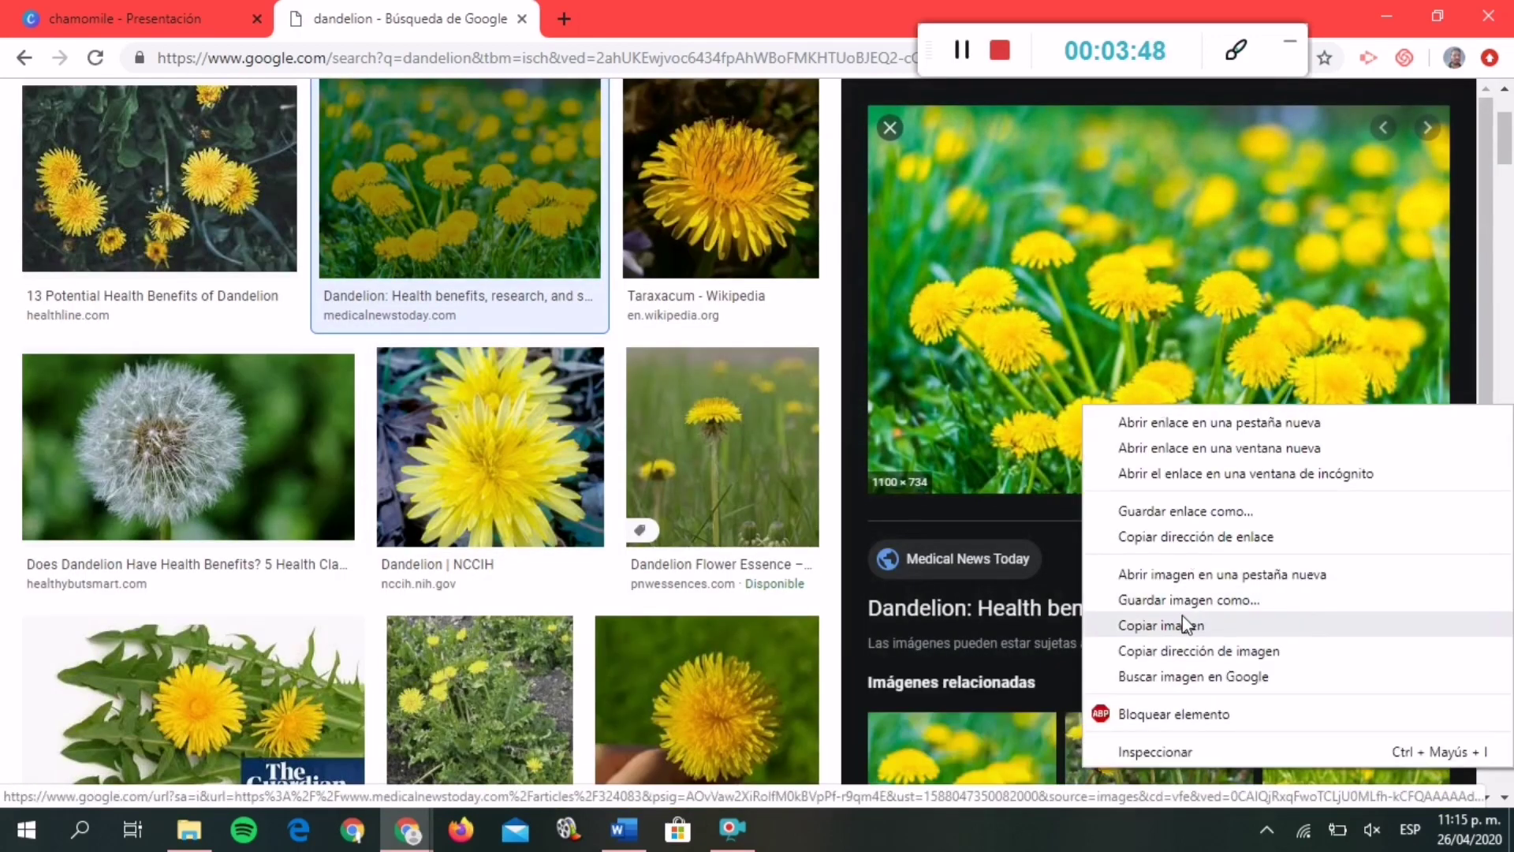
pyautogui.click(1183, 625)
pyautogui.click(169, 7)
pyautogui.click(765, 318)
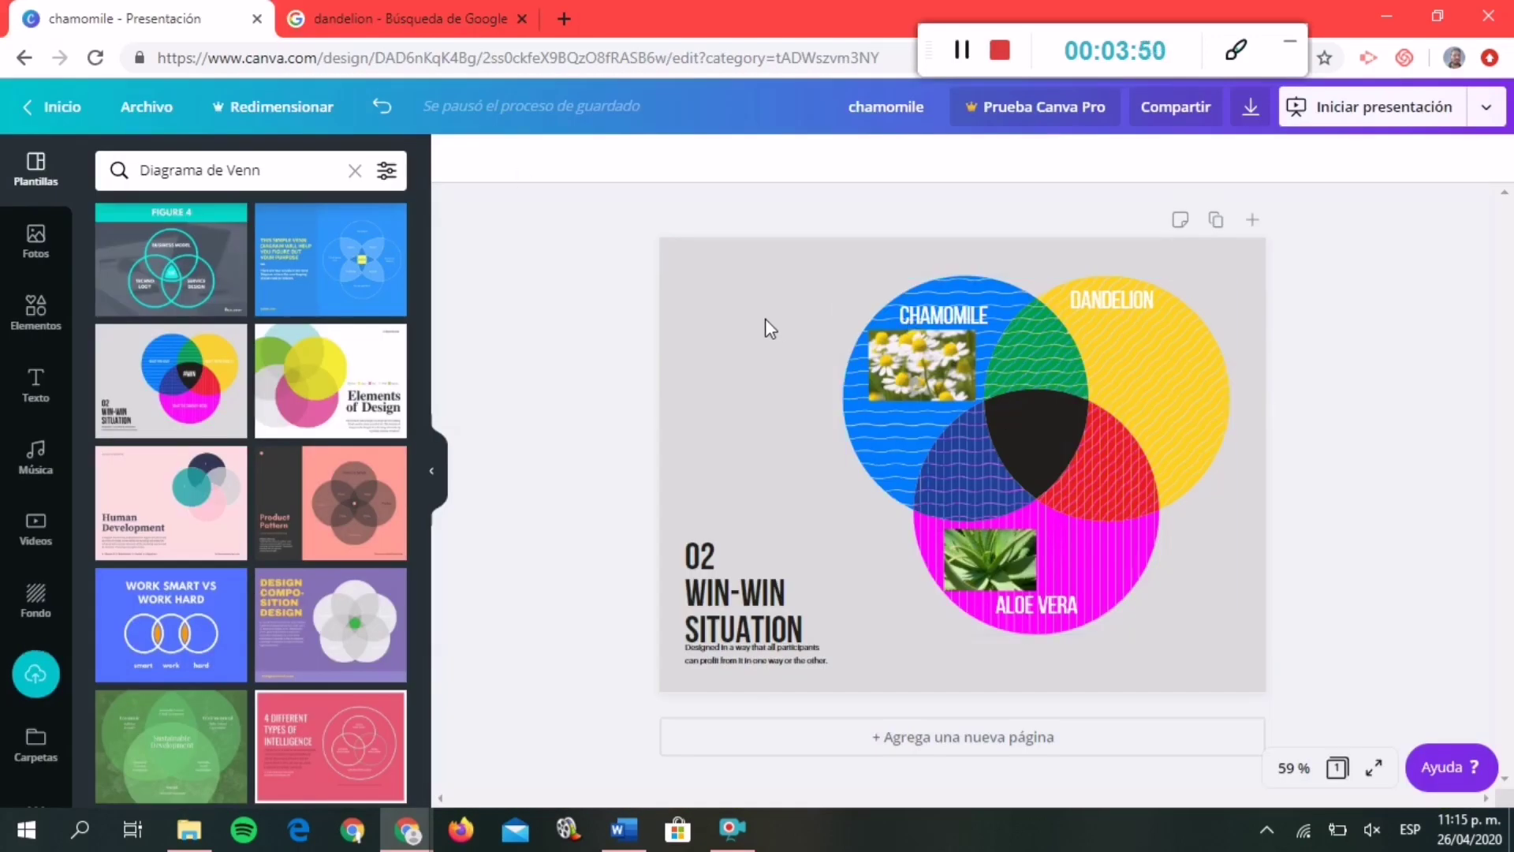
# Paste the dandelion photo, shrink it, and position it just below the DANDELION label.
pyautogui.hotkey('ctrl', 'v')
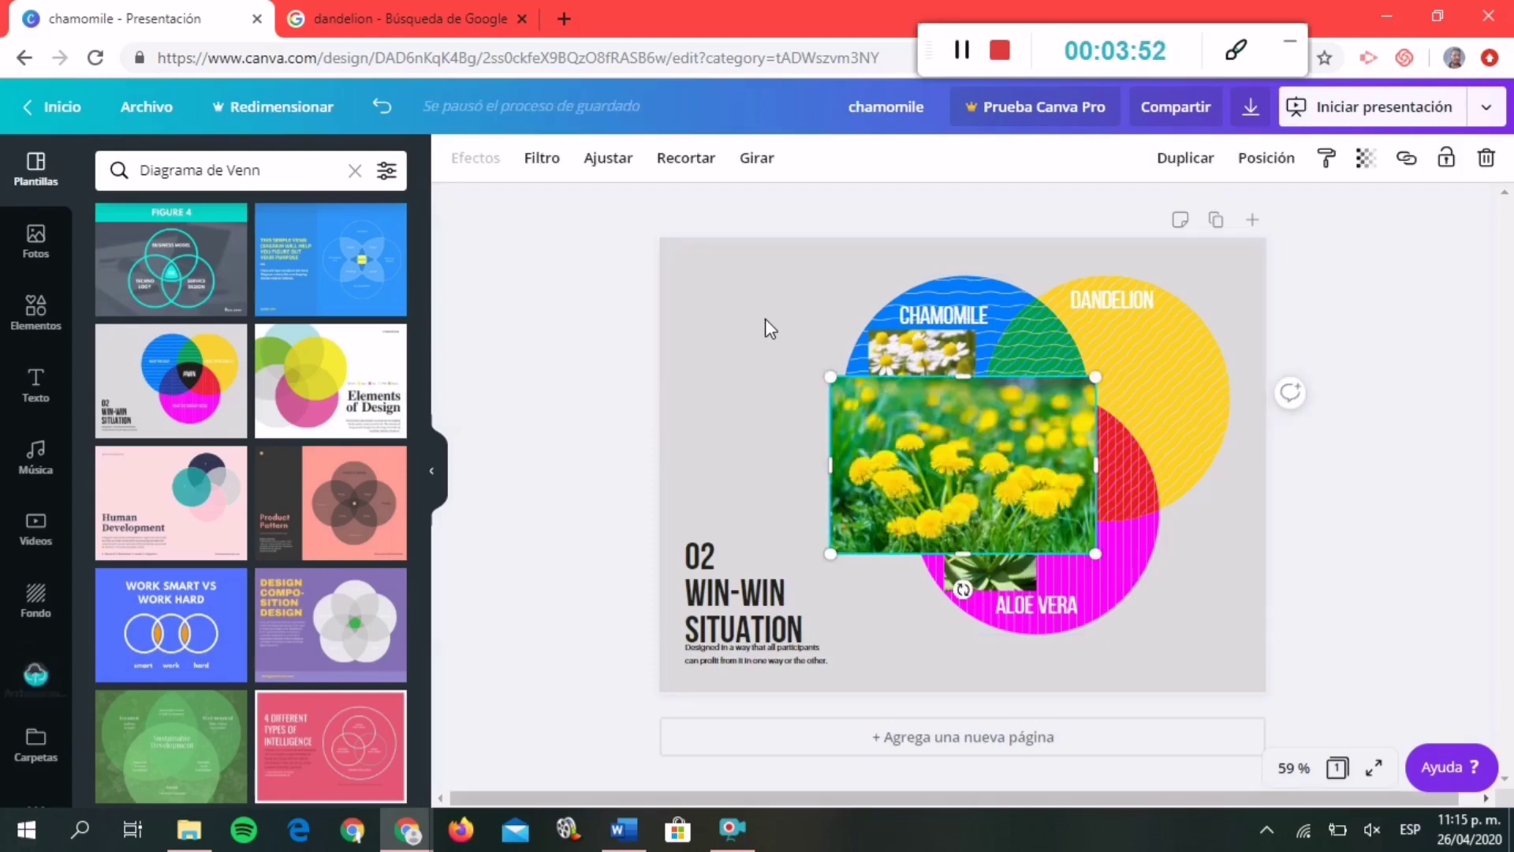
pyautogui.moveTo(830, 366); pyautogui.dragTo(1101, 394)
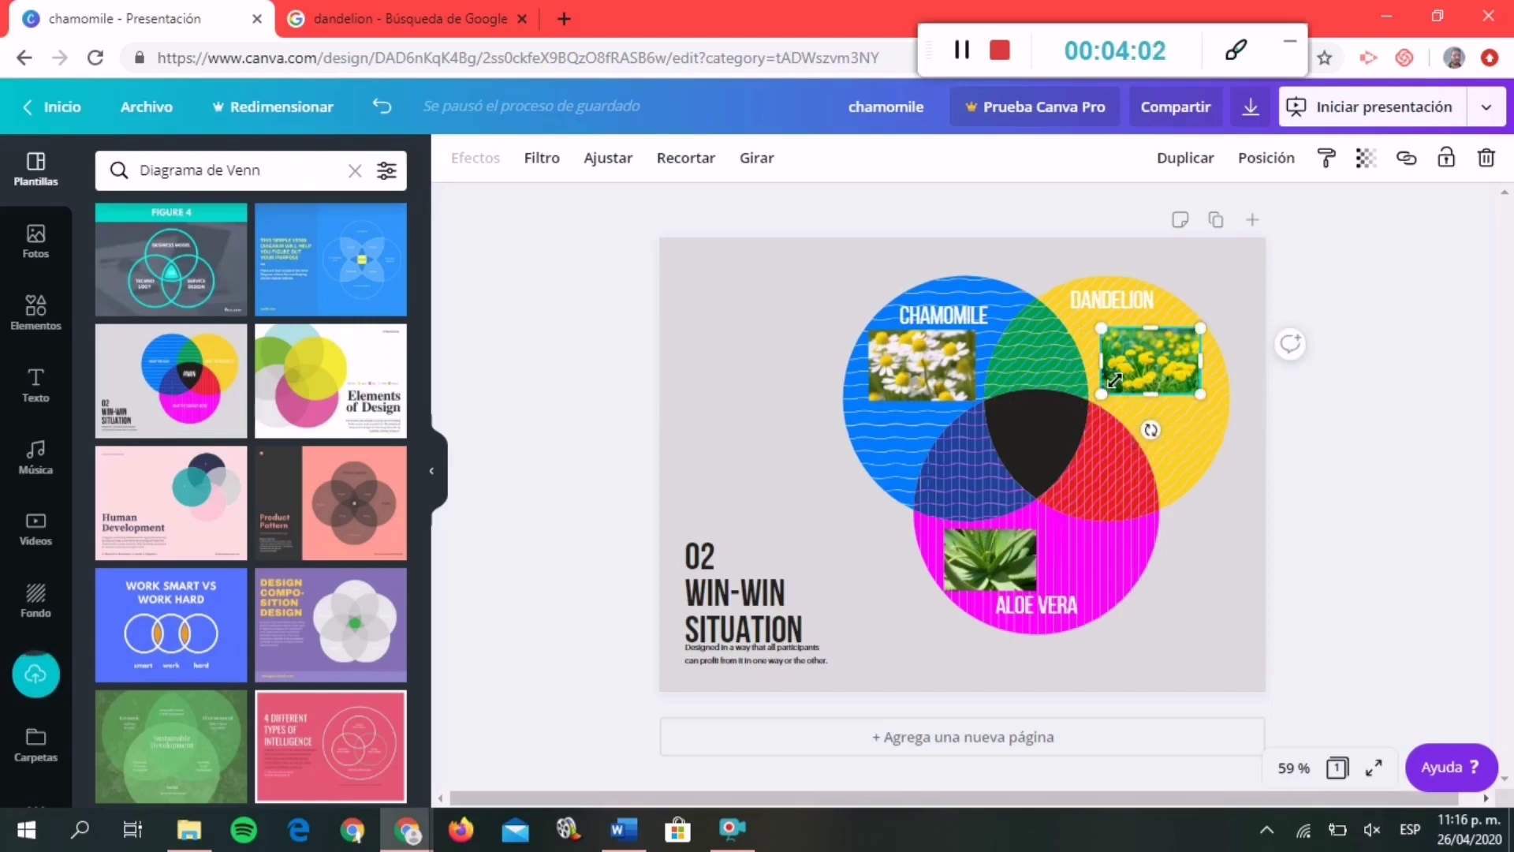
pyautogui.press('Up')
pyautogui.press('Up')
pyautogui.press('Up')
pyautogui.press('Up')
pyautogui.press('Up')
pyautogui.press('Up')
pyautogui.press('Up')
pyautogui.press('Up')
pyautogui.press('Up')
pyautogui.press('Left')
pyautogui.press('Left')
pyautogui.press('Left')
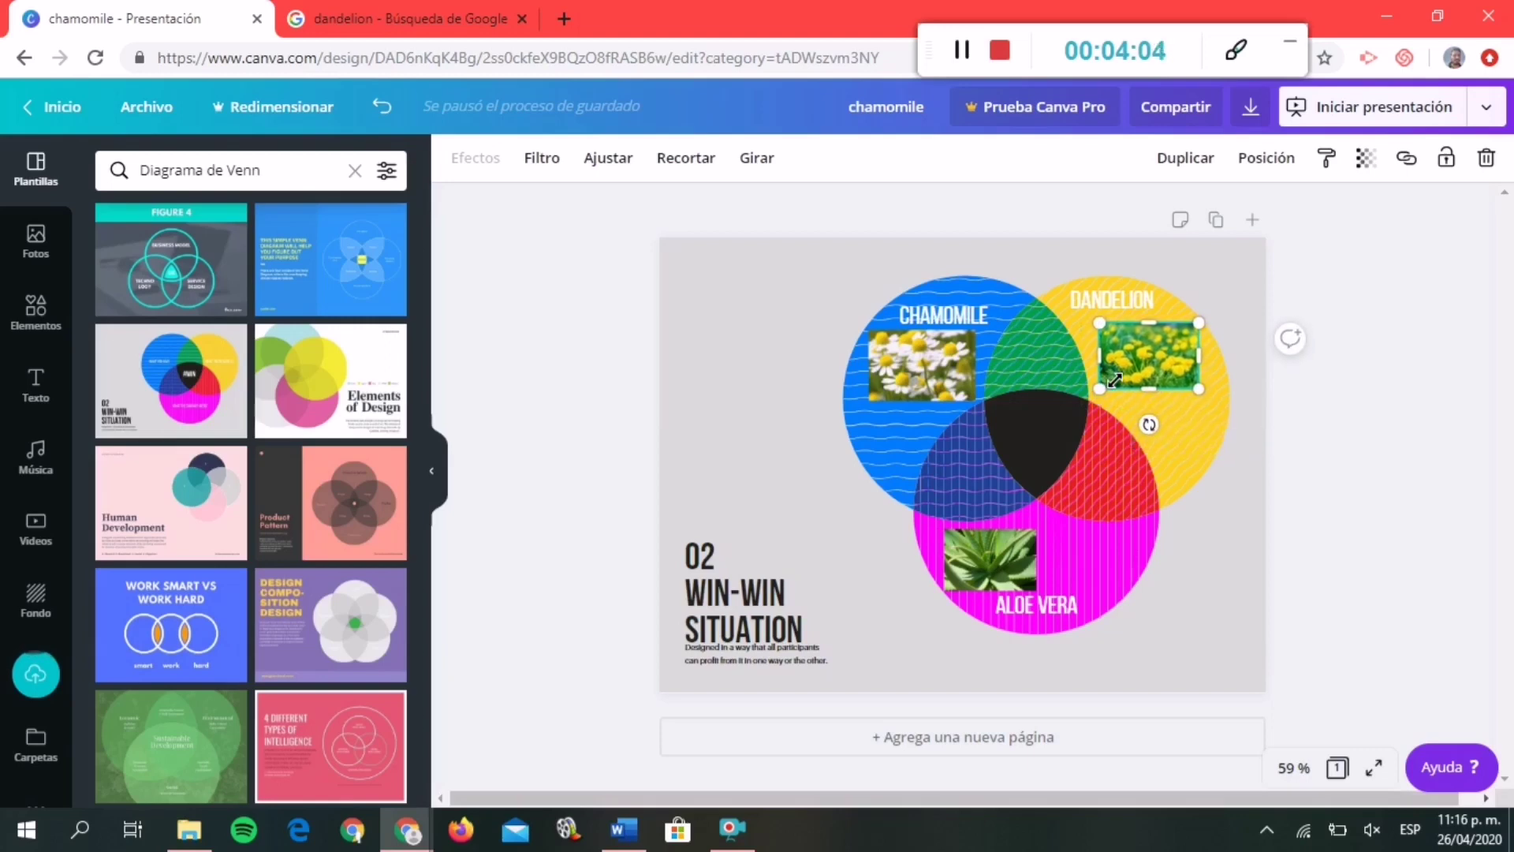
pyautogui.click(751, 267)
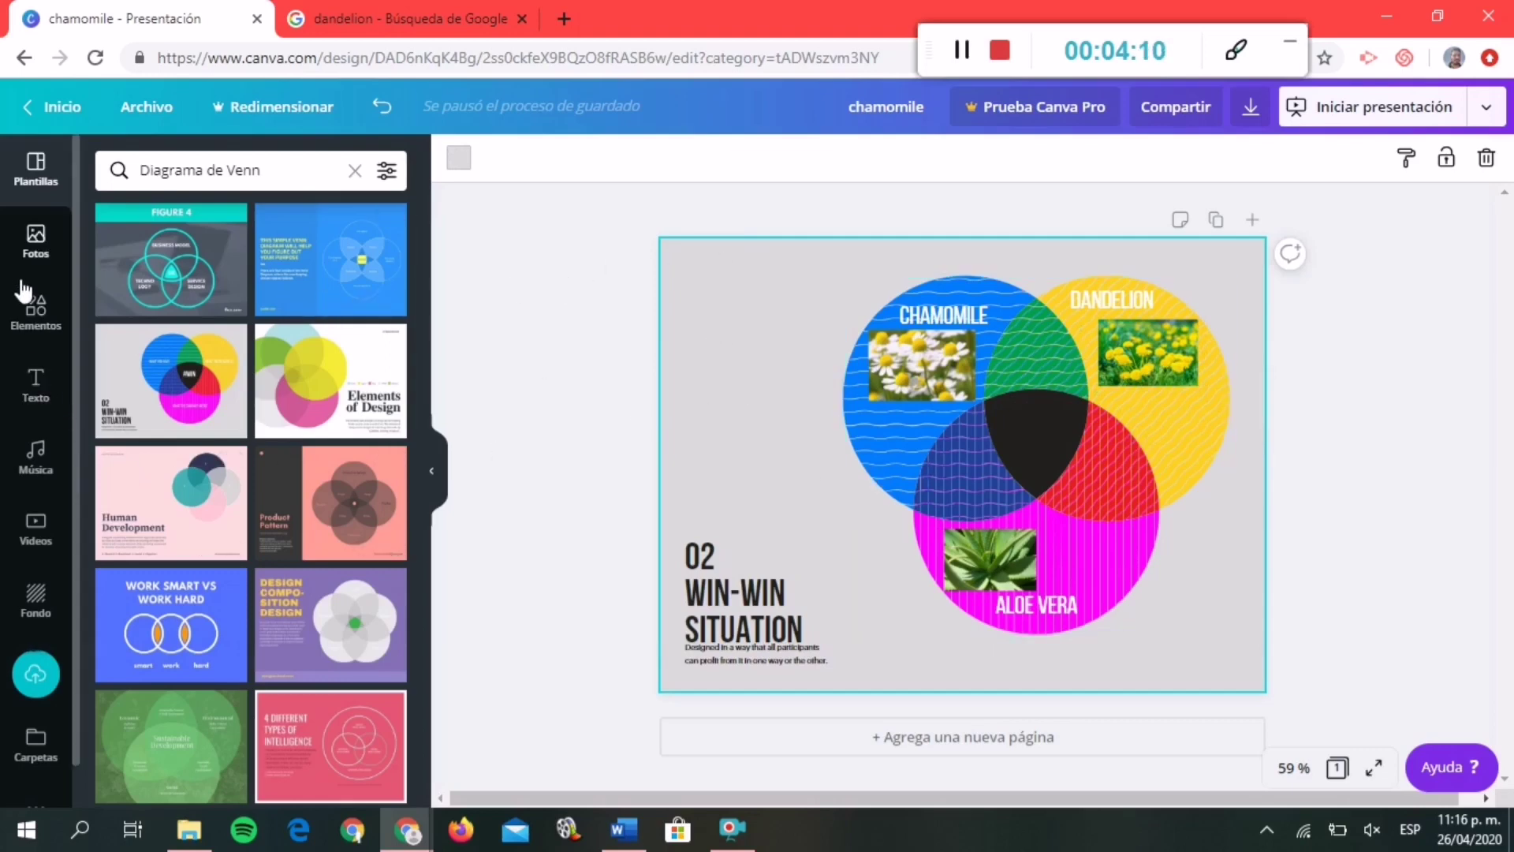
# Add a subtitle text box reading 'Delicious', correcting the spelling and capital D.
pyautogui.click(38, 395)
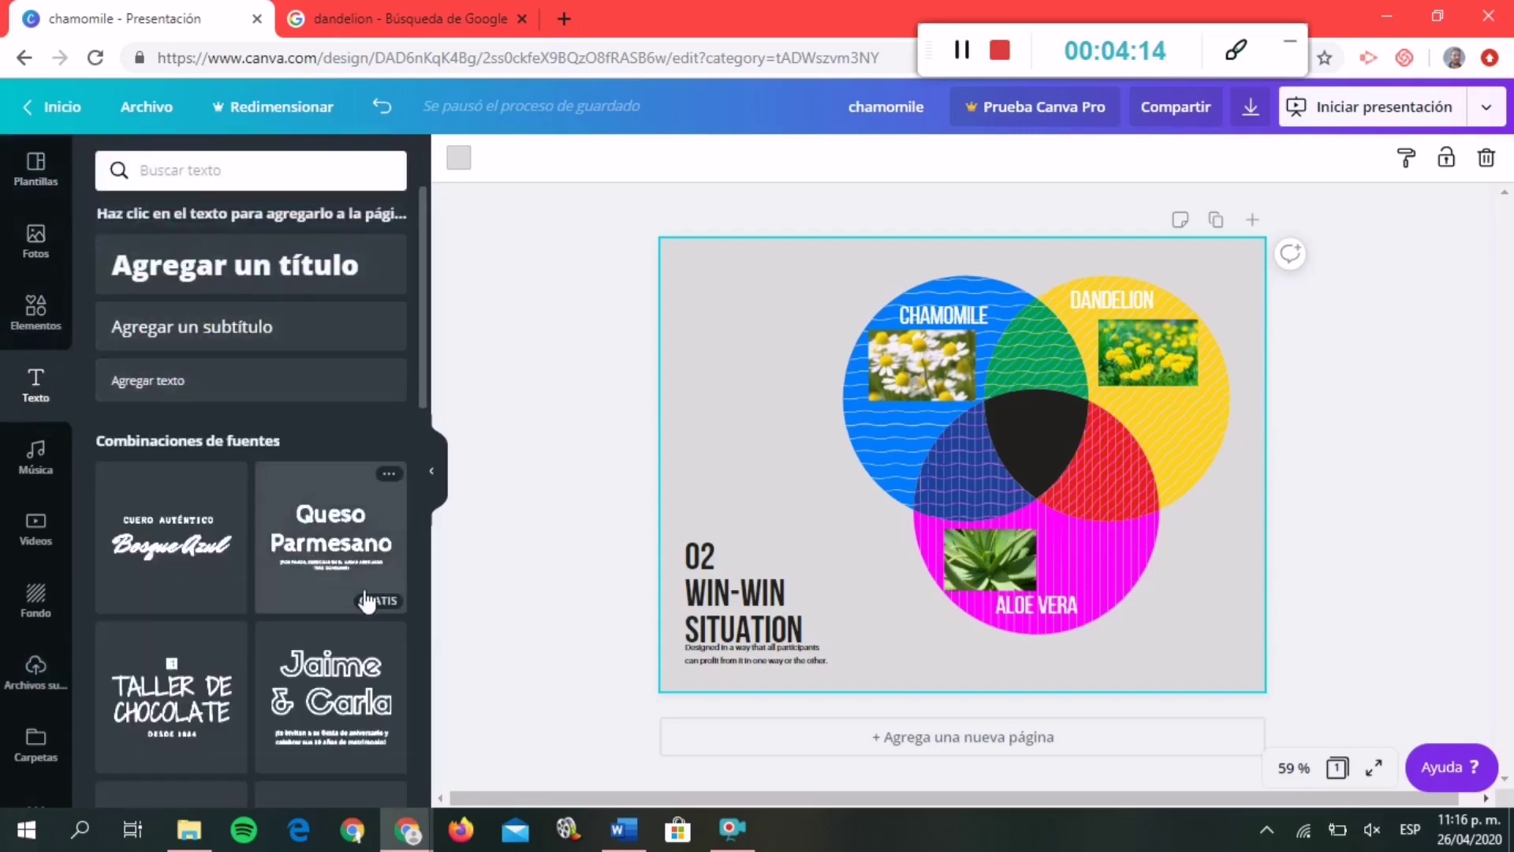
pyautogui.click(206, 349)
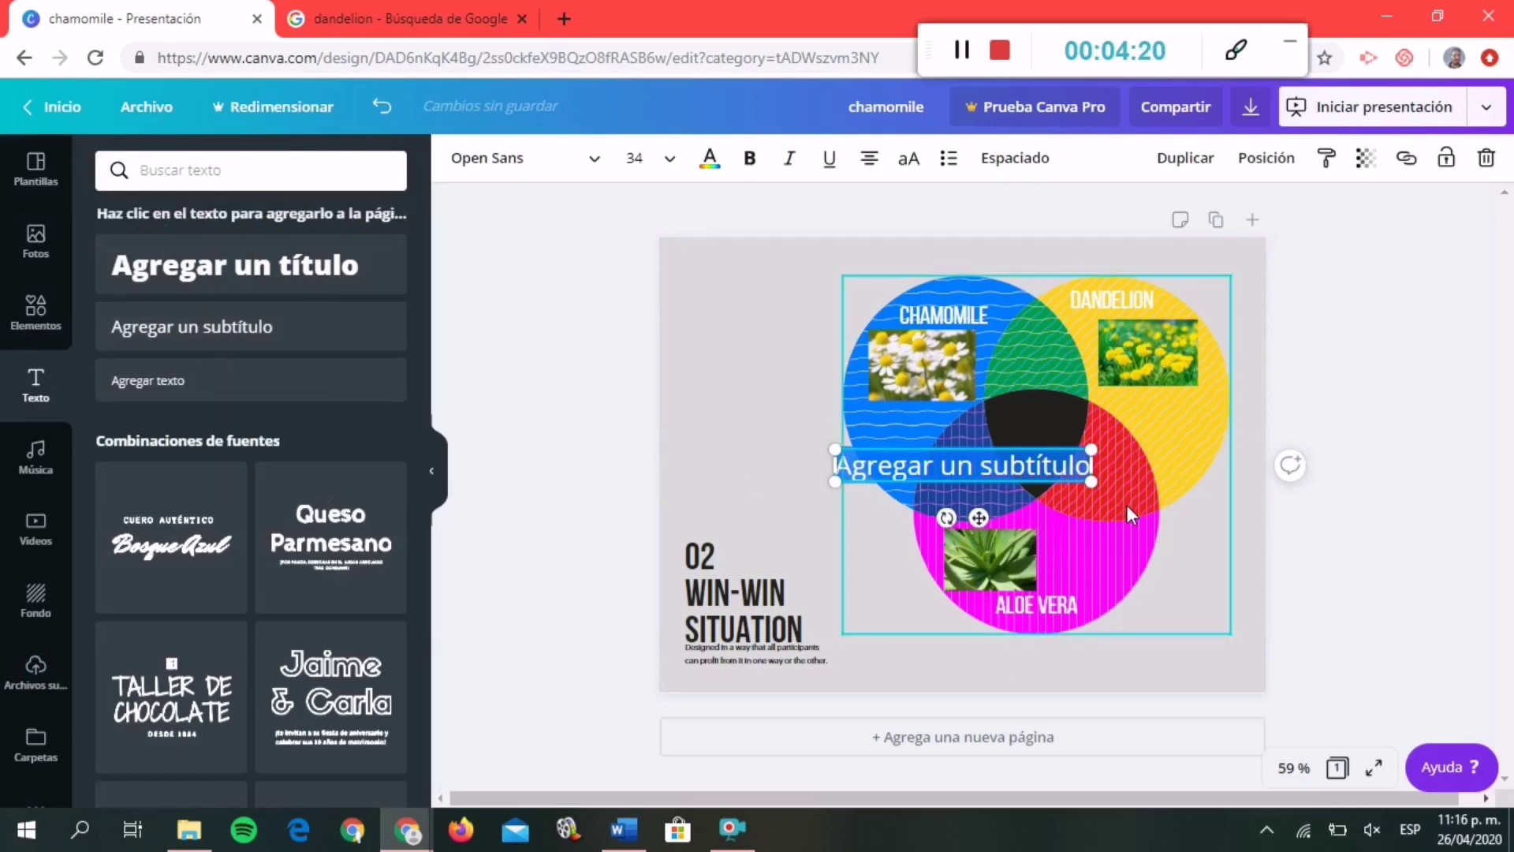
pyautogui.write('delicios')
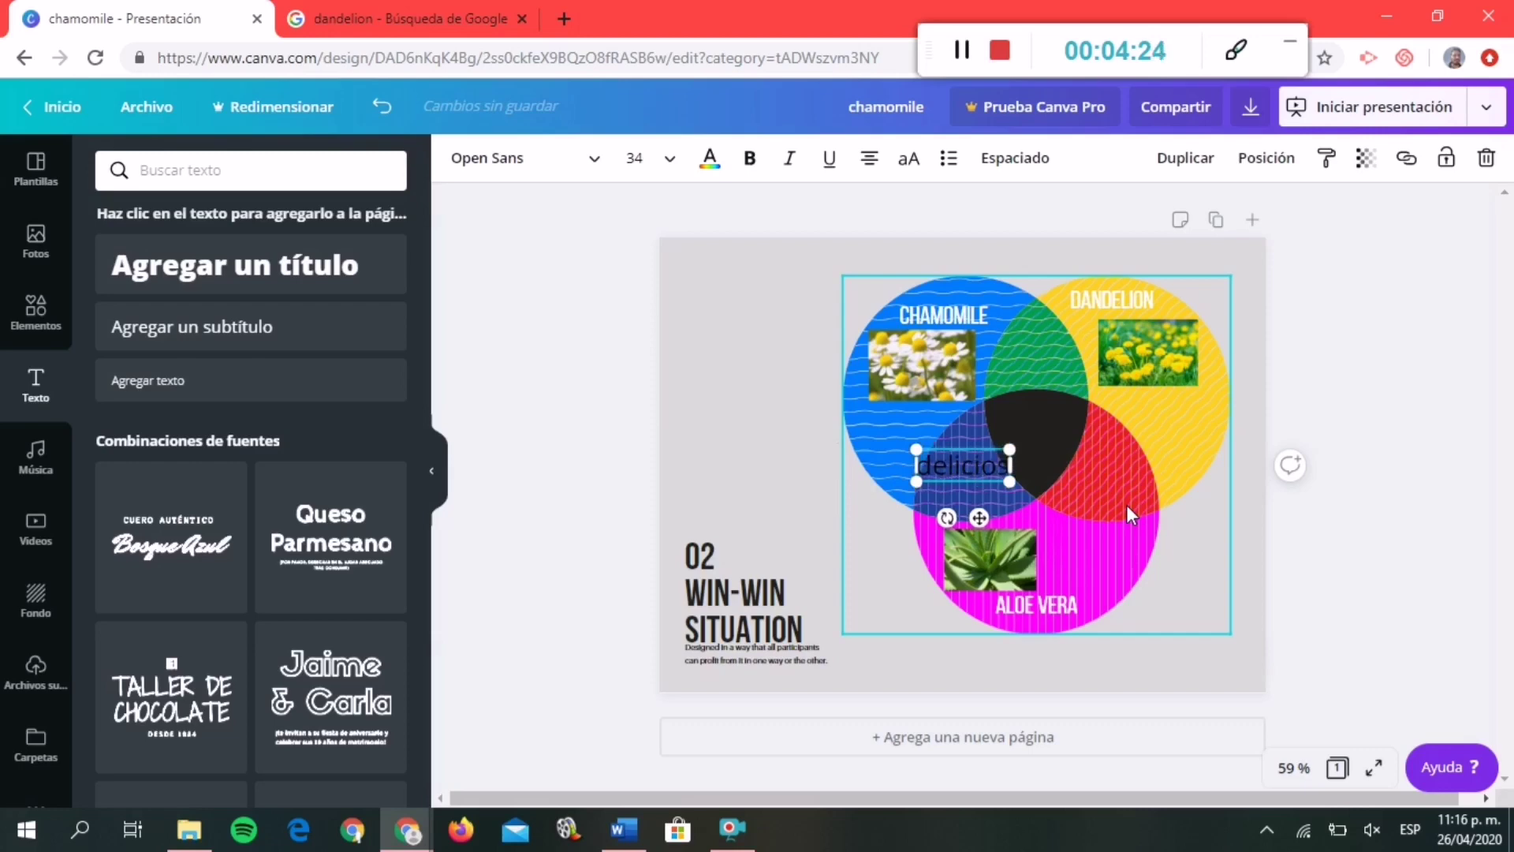
pyautogui.press('BackSpace')
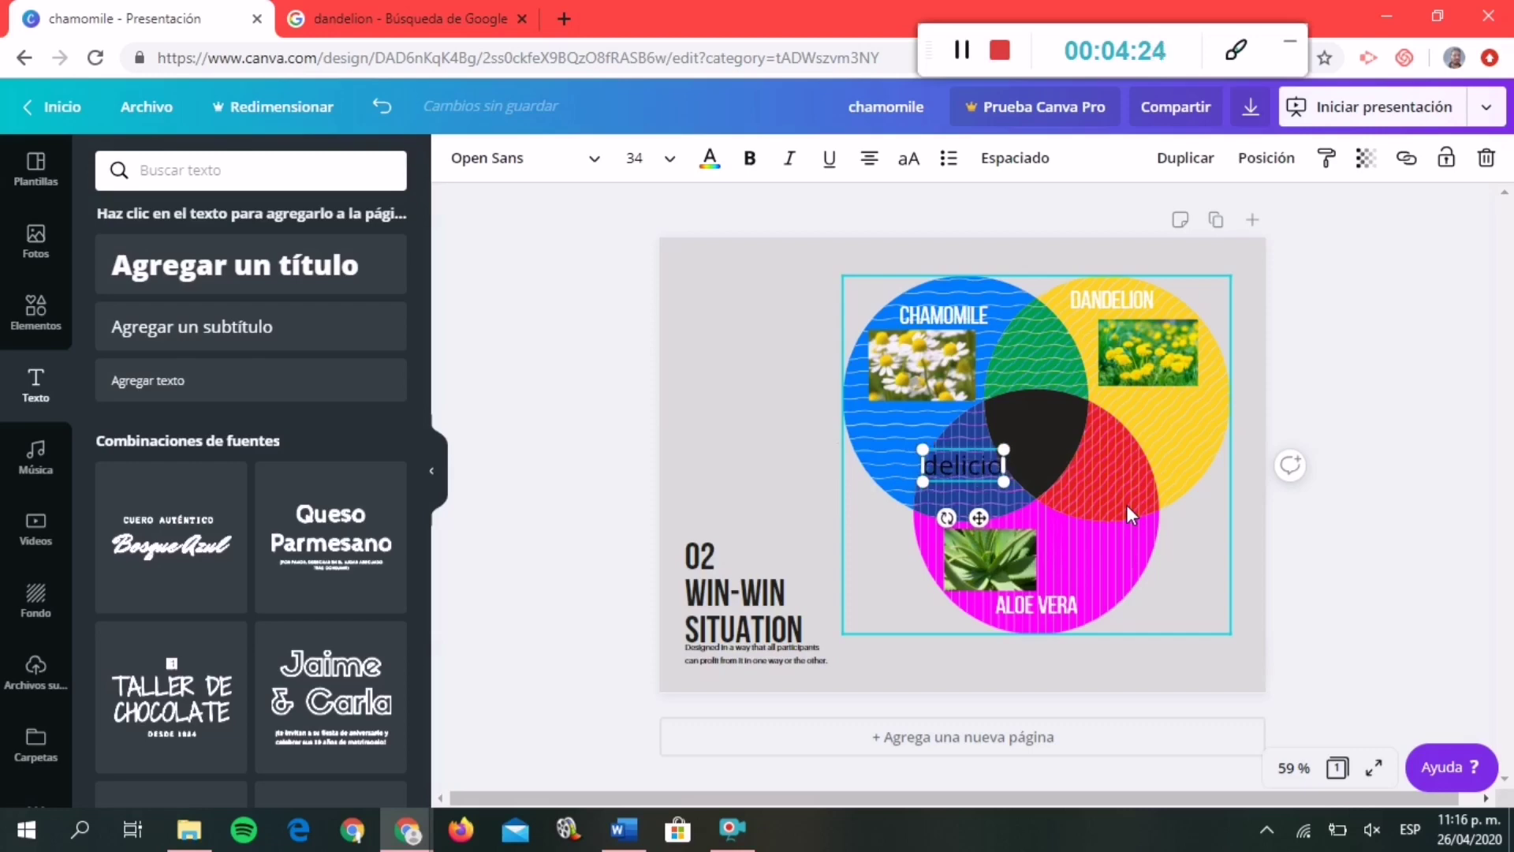
pyautogui.write('us')
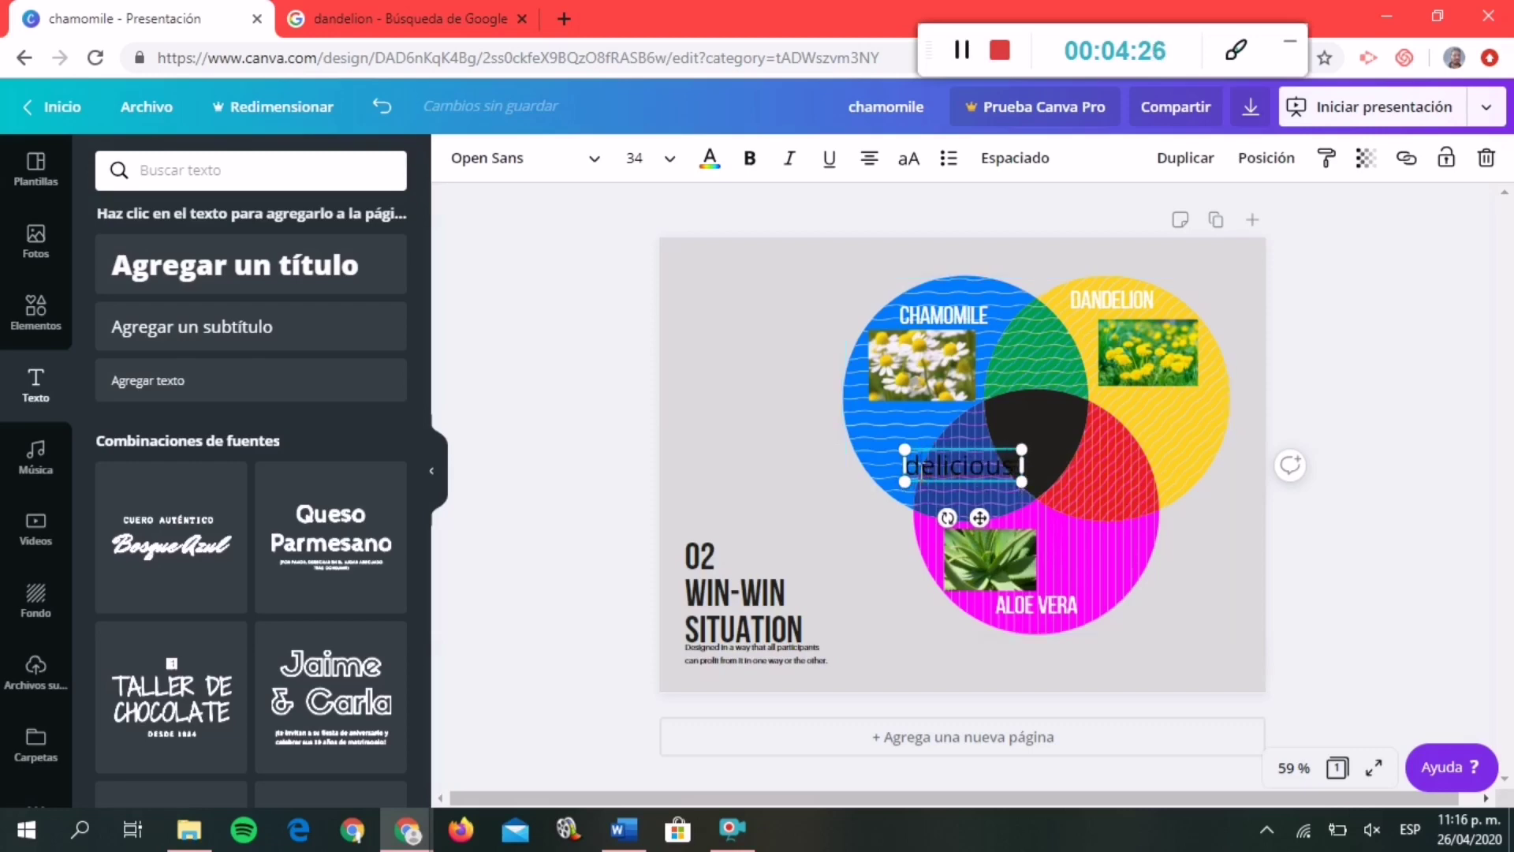
pyautogui.click(921, 472)
pyautogui.press('BackSpace')
pyautogui.write('D')
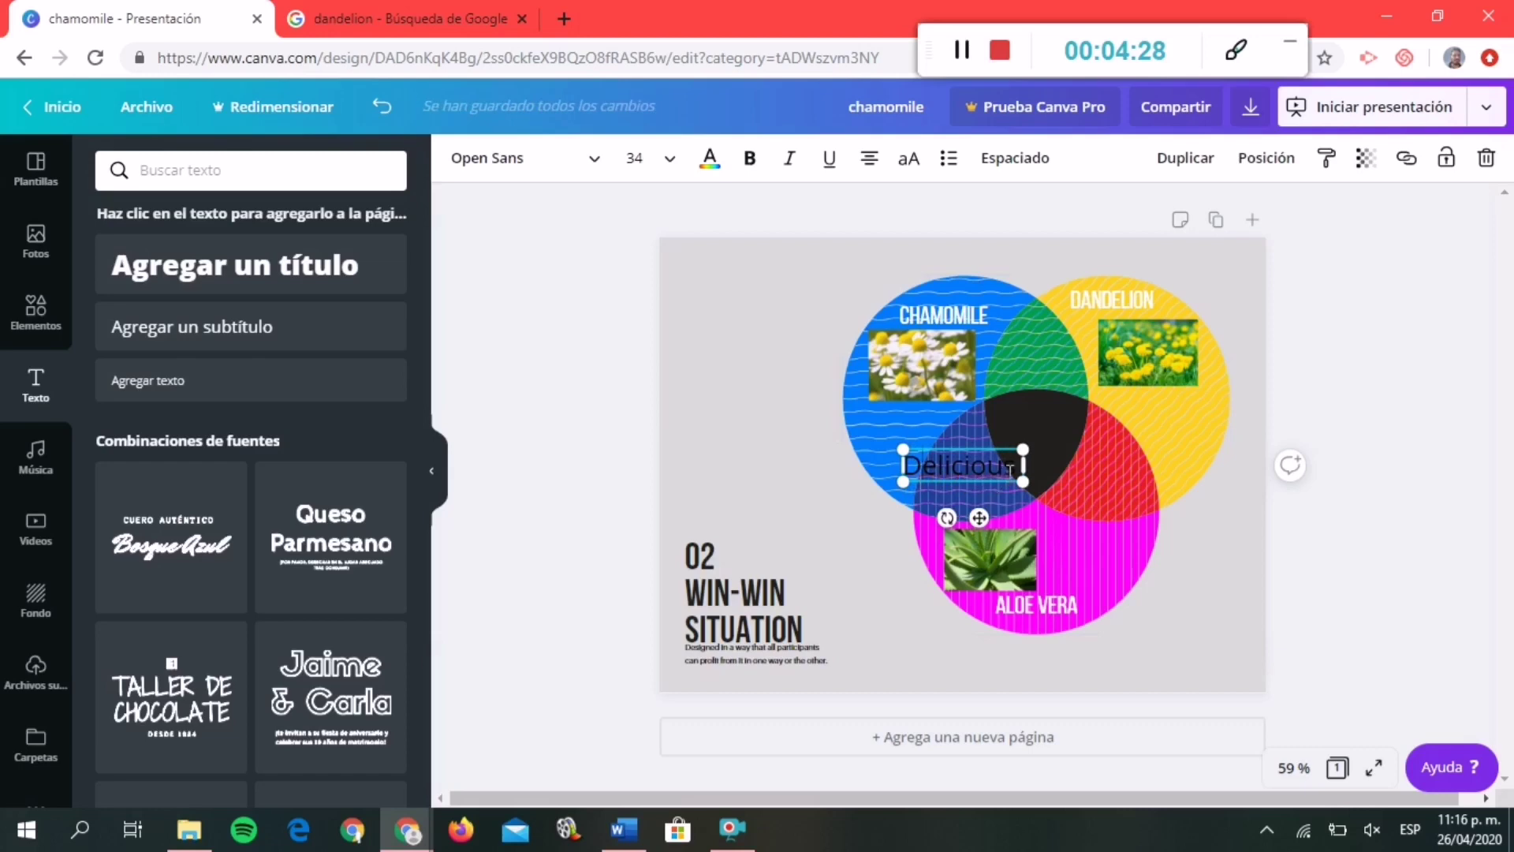
pyautogui.moveTo(1017, 467); pyautogui.dragTo(896, 467)
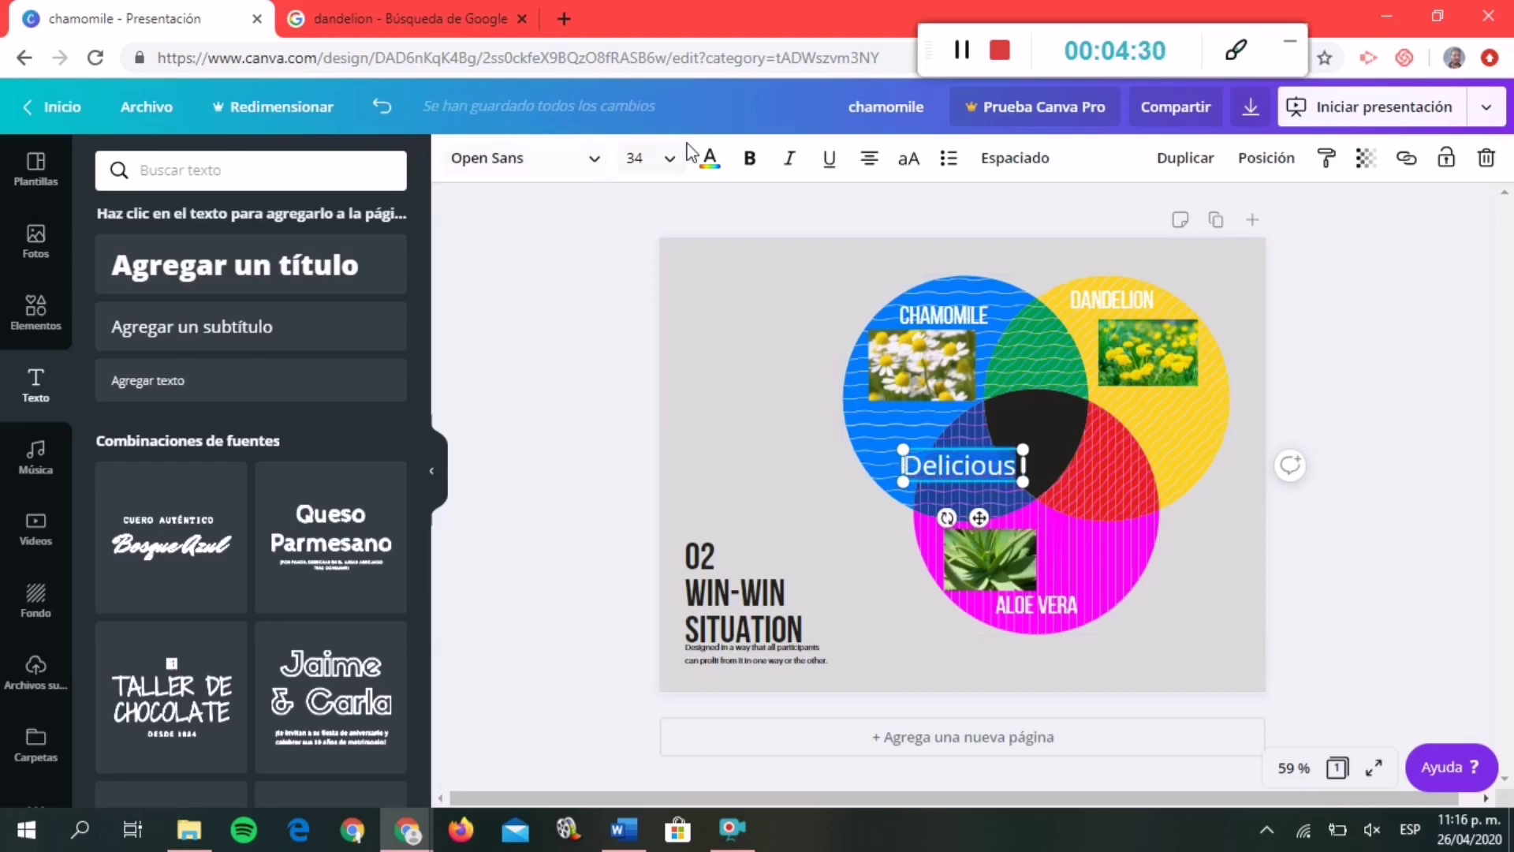
# Make Delicious white, size 28, and place it below the chamomile photo.
pyautogui.click(710, 158)
pyautogui.click(284, 360)
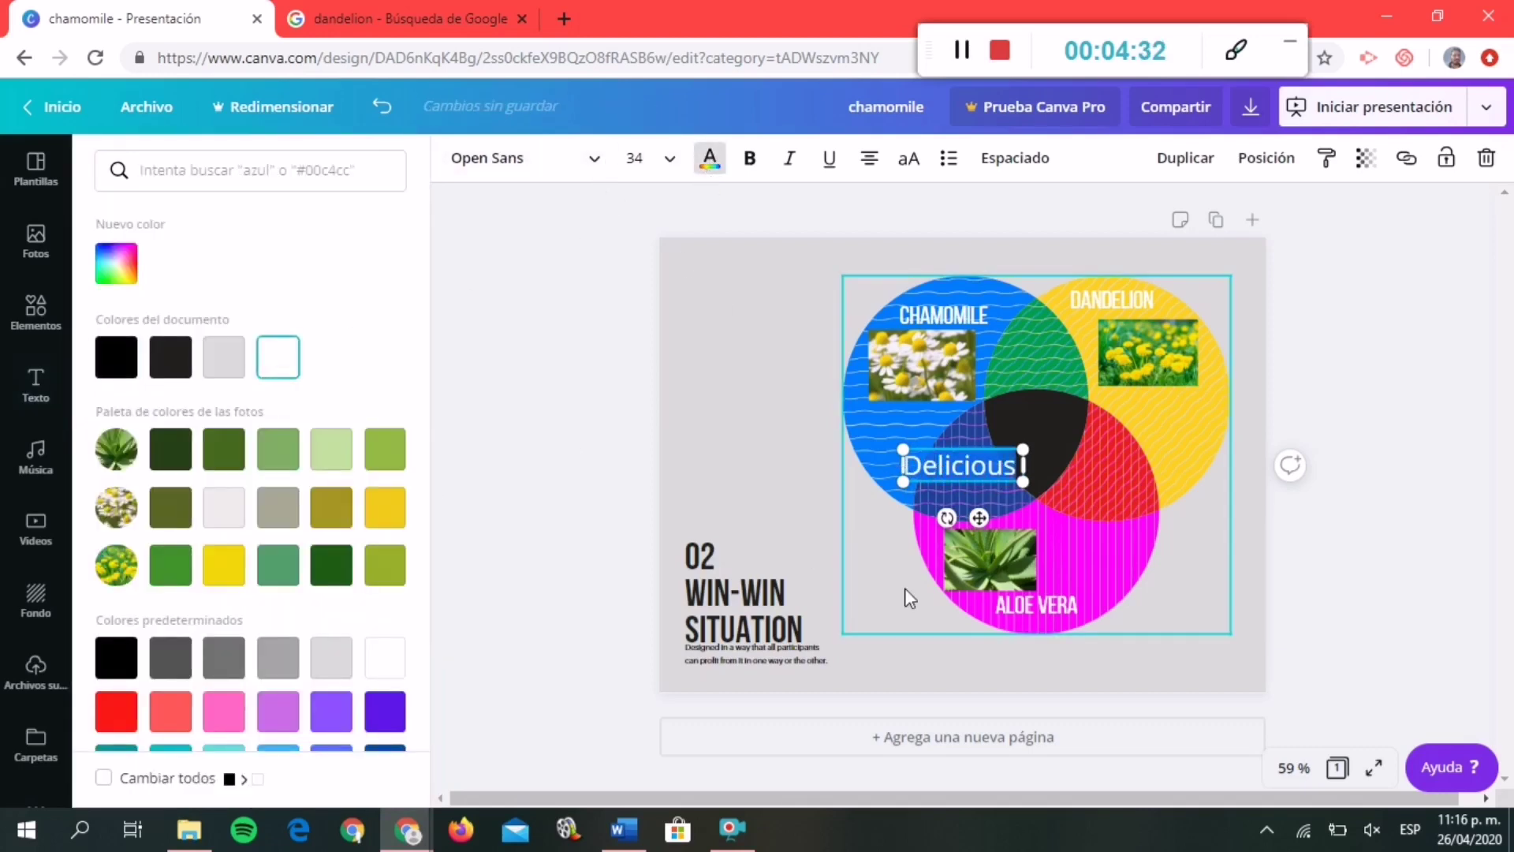
pyautogui.press('Escape')
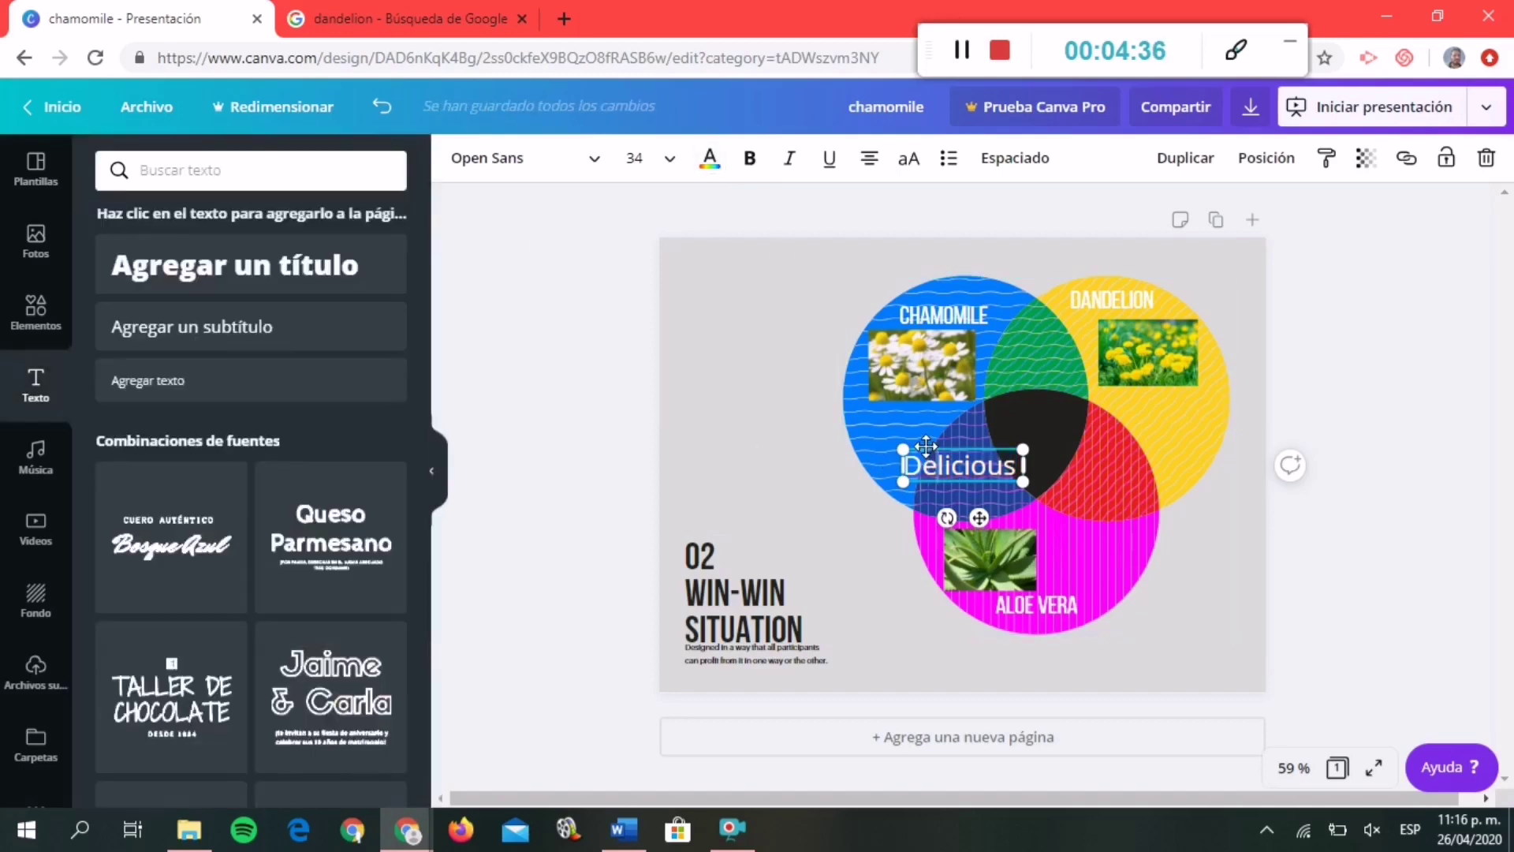
pyautogui.moveTo(927, 446); pyautogui.dragTo(877, 411)
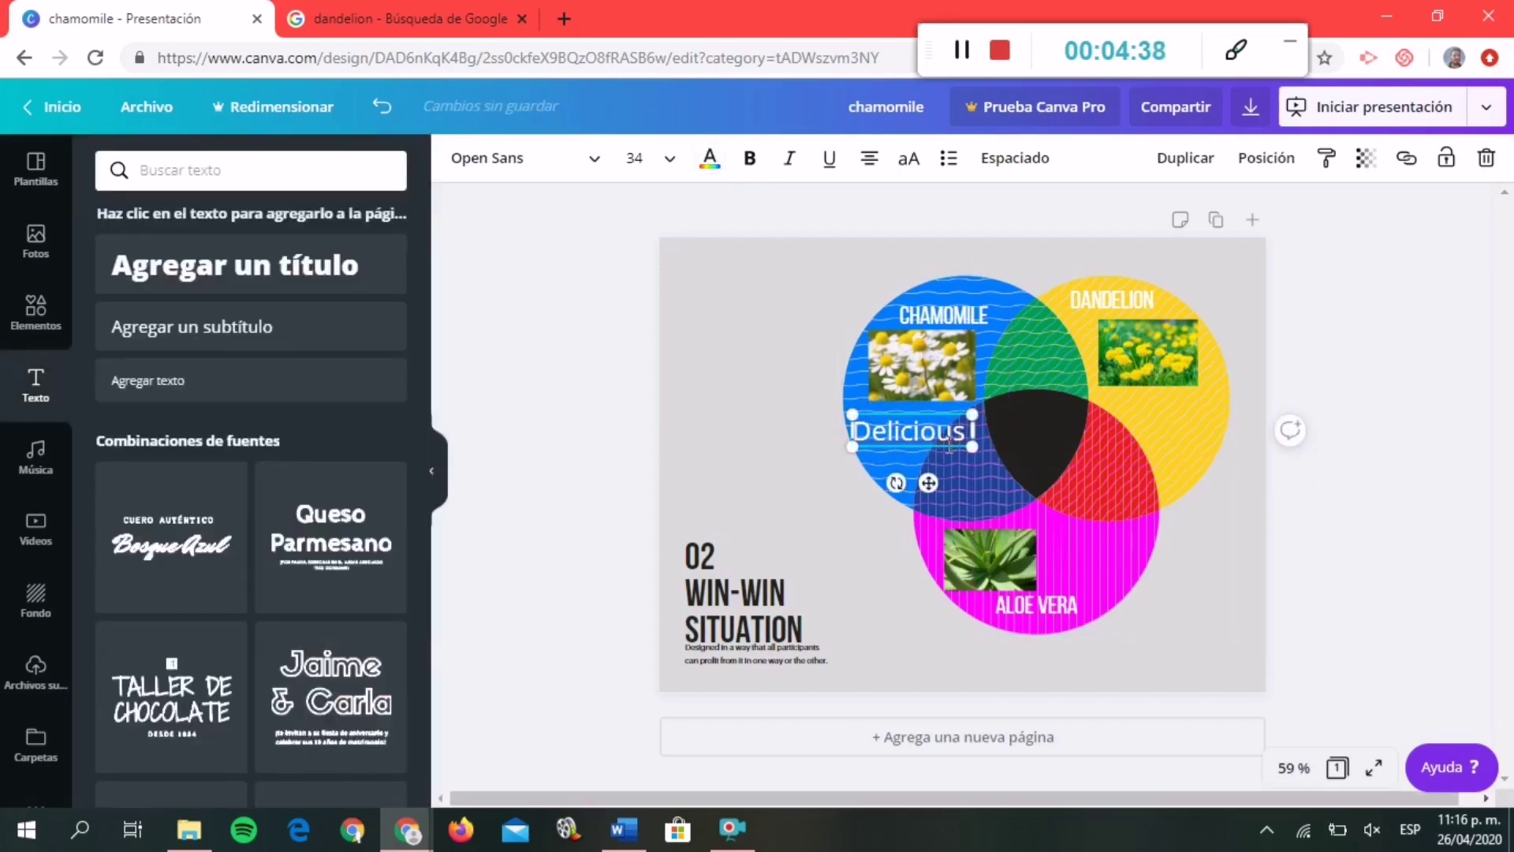
pyautogui.click(654, 166)
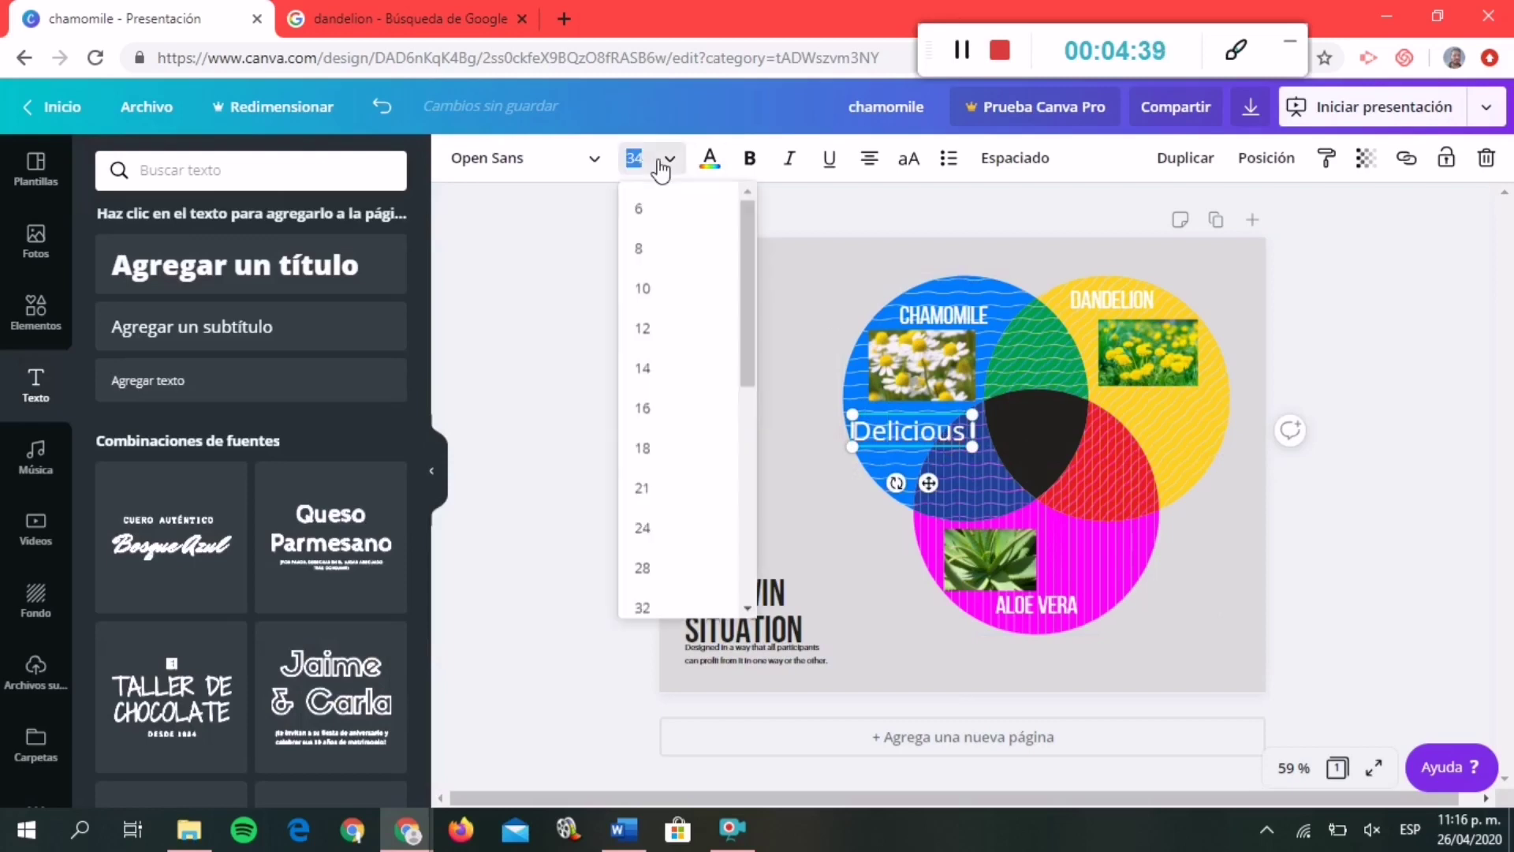
pyautogui.click(651, 545)
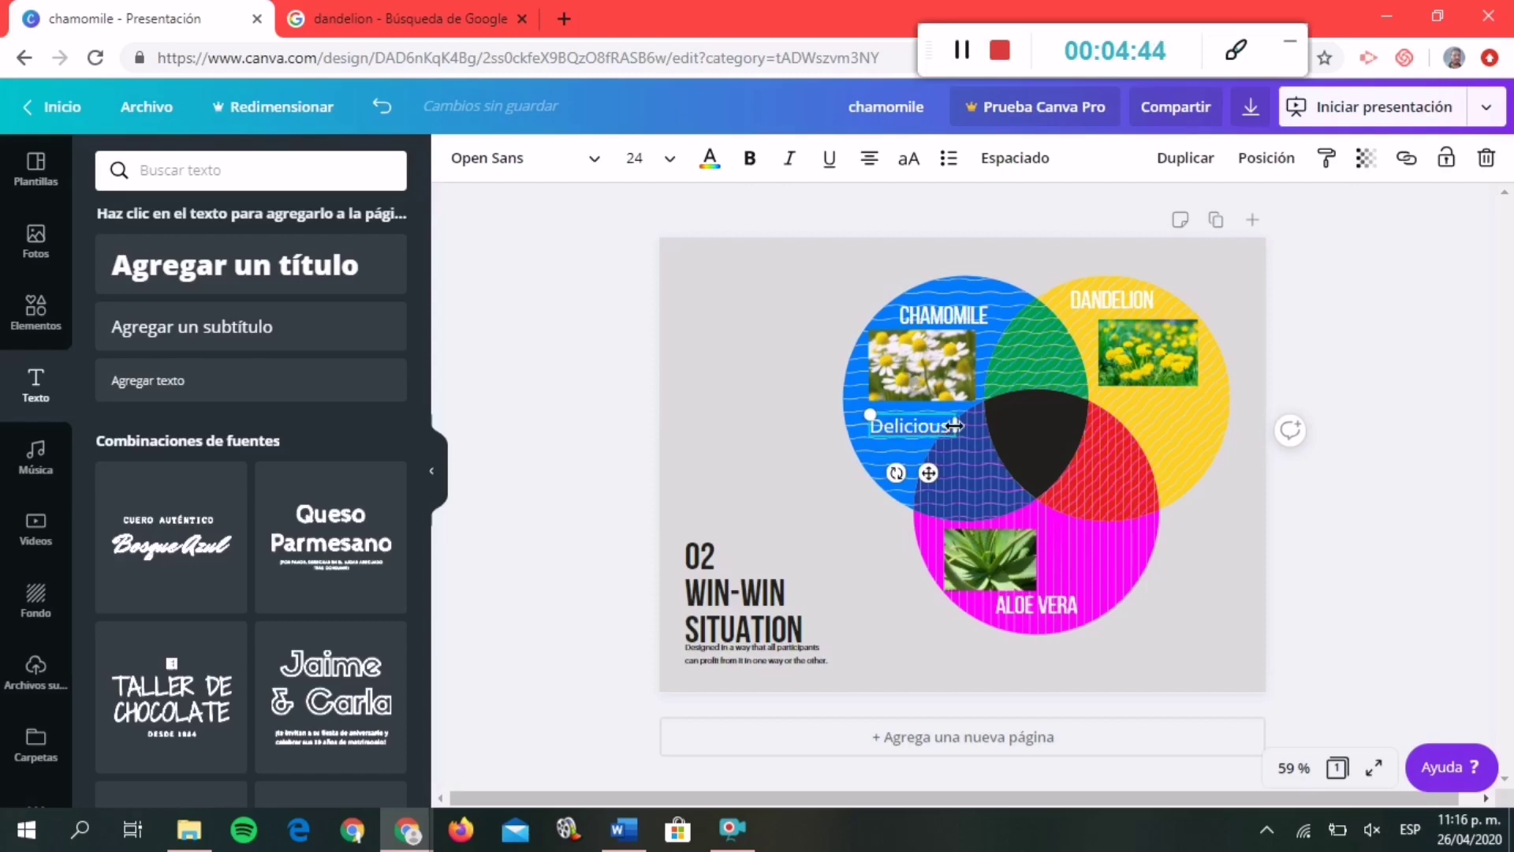
pyautogui.click(671, 160)
pyautogui.click(674, 447)
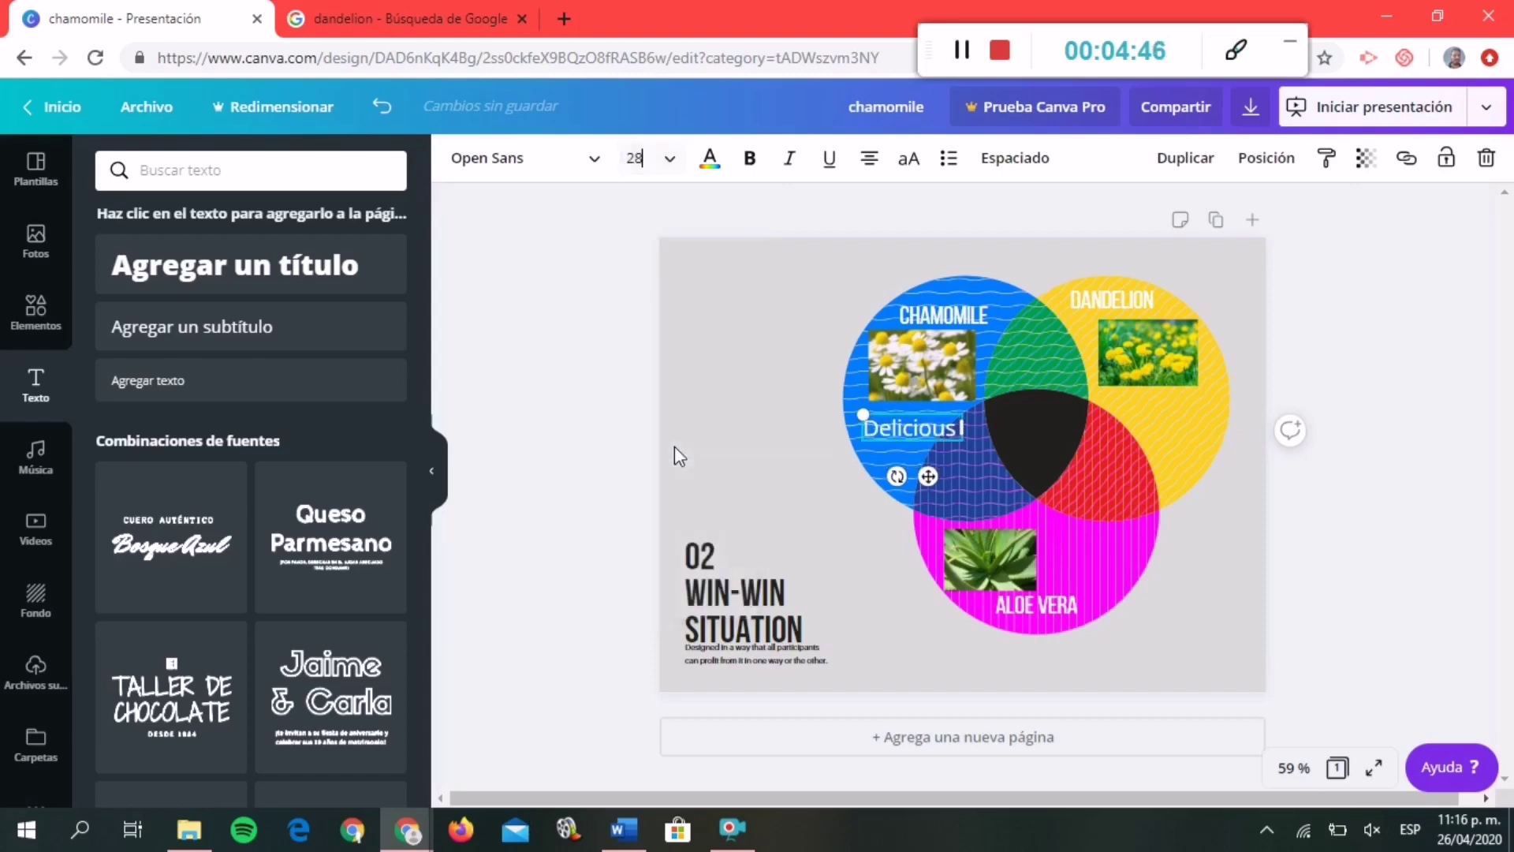
pyautogui.click(1201, 586)
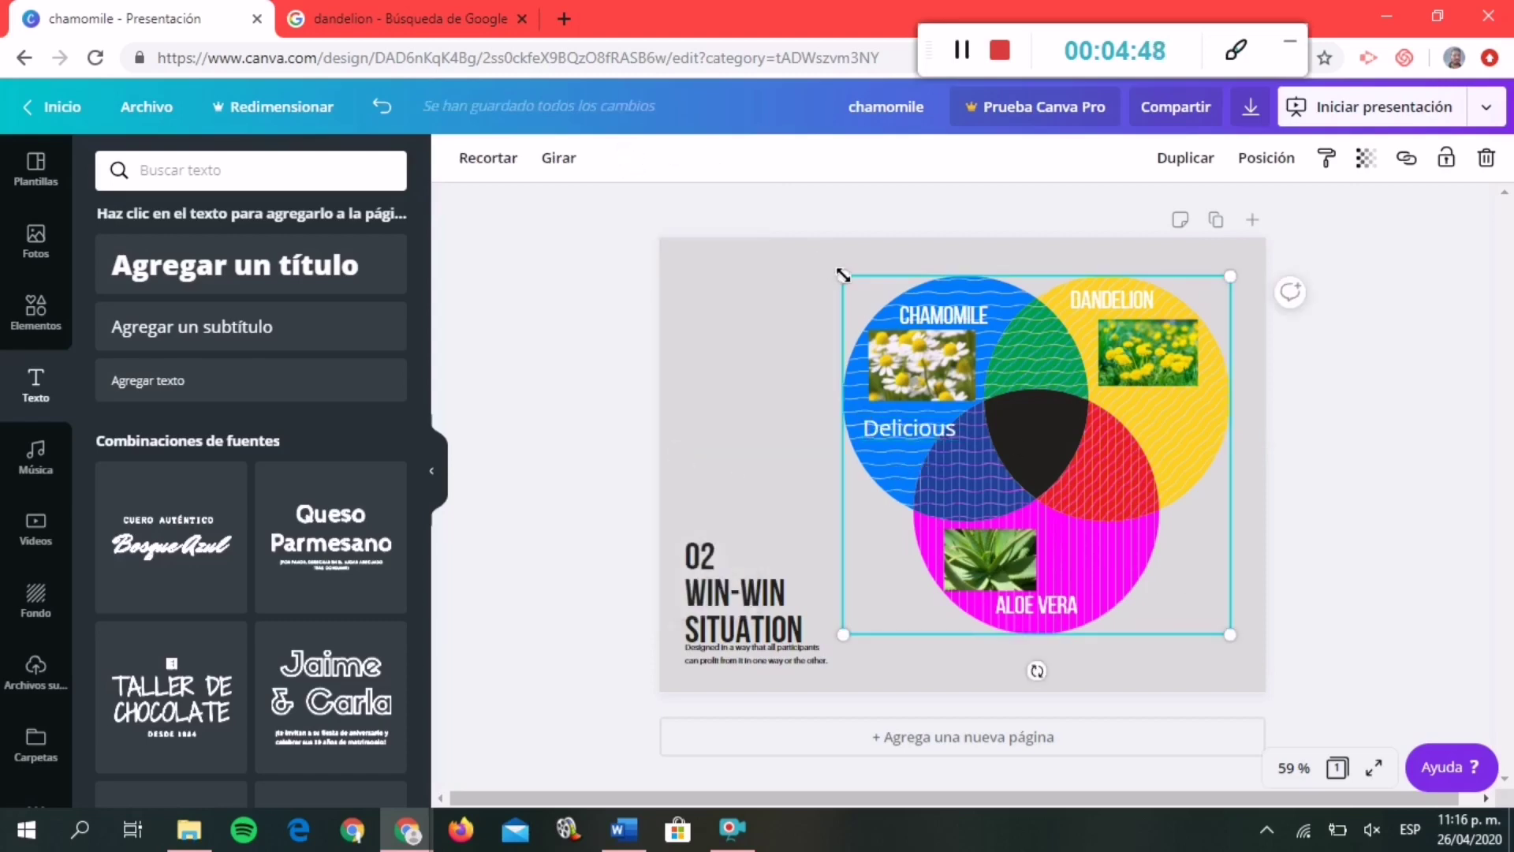
# Enlarge the Venn diagram and raise the CHAMOMILE and DANDELION labels and photos.
pyautogui.moveTo(843, 275); pyautogui.dragTo(807, 243)
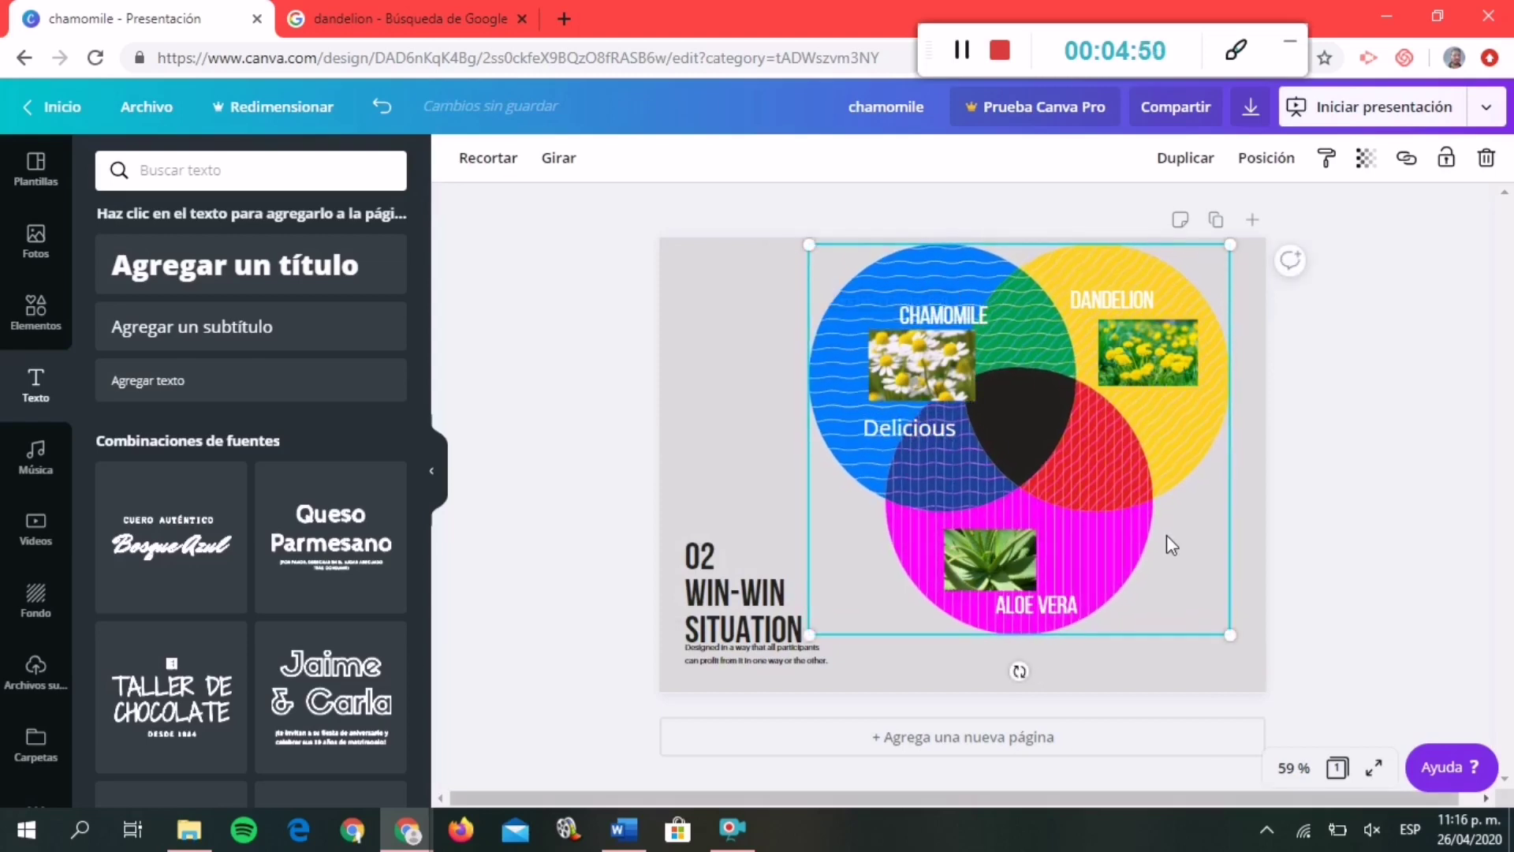
pyautogui.moveTo(1230, 637); pyautogui.dragTo(1254, 676)
pyautogui.moveTo(921, 317); pyautogui.dragTo(921, 290)
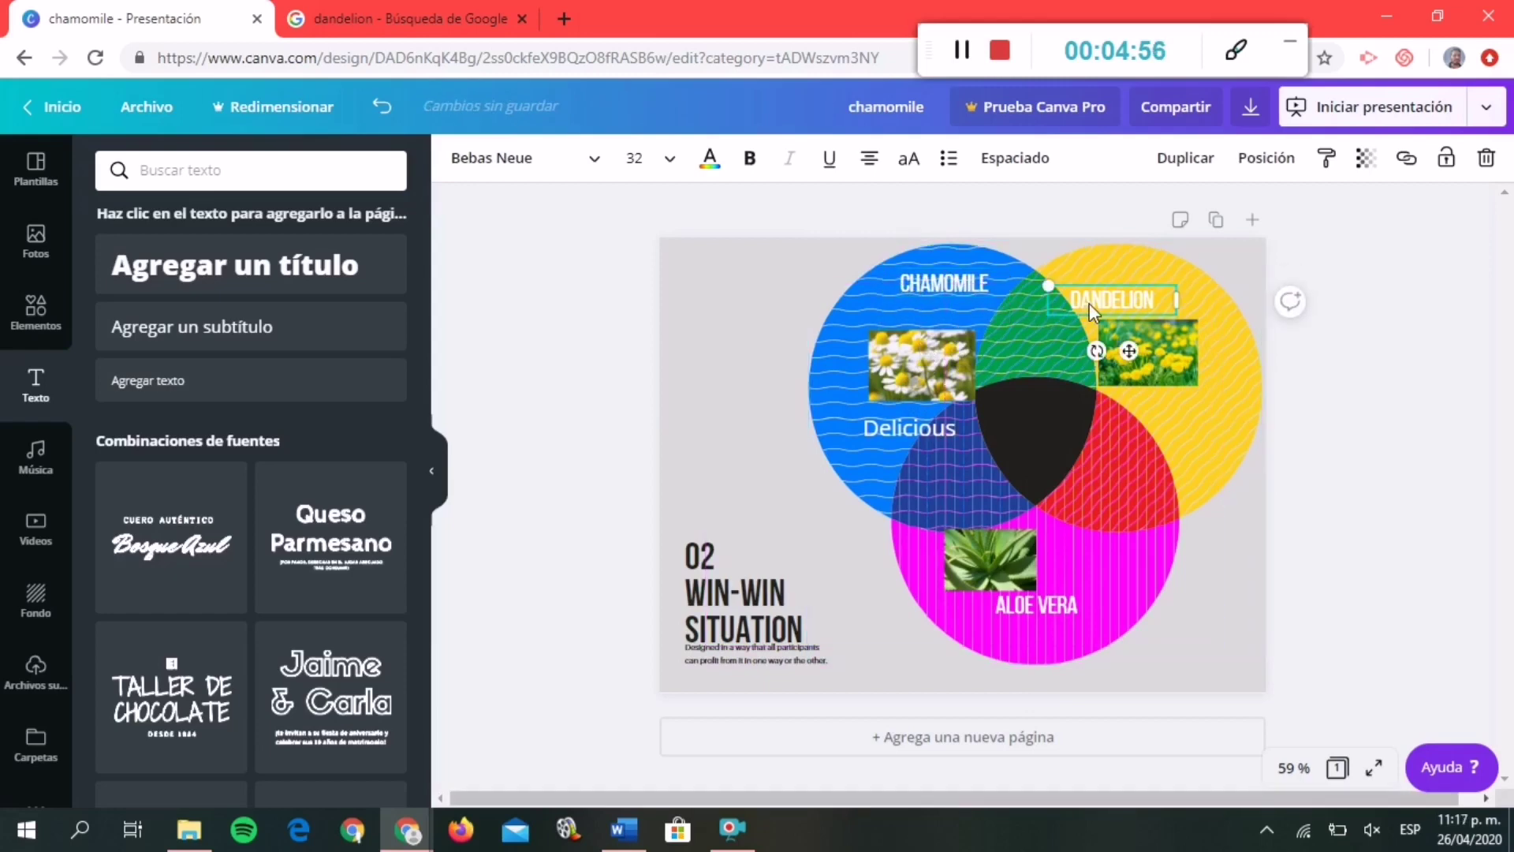
pyautogui.moveTo(1090, 303); pyautogui.dragTo(1097, 271)
pyautogui.moveTo(926, 355); pyautogui.dragTo(903, 329)
pyautogui.moveTo(1150, 355)
pyautogui.mouseDown()
pyautogui.moveTo(1143, 322)
pyautogui.moveTo(1209, 360)
pyautogui.moveTo(1162, 338)
pyautogui.mouseUp()
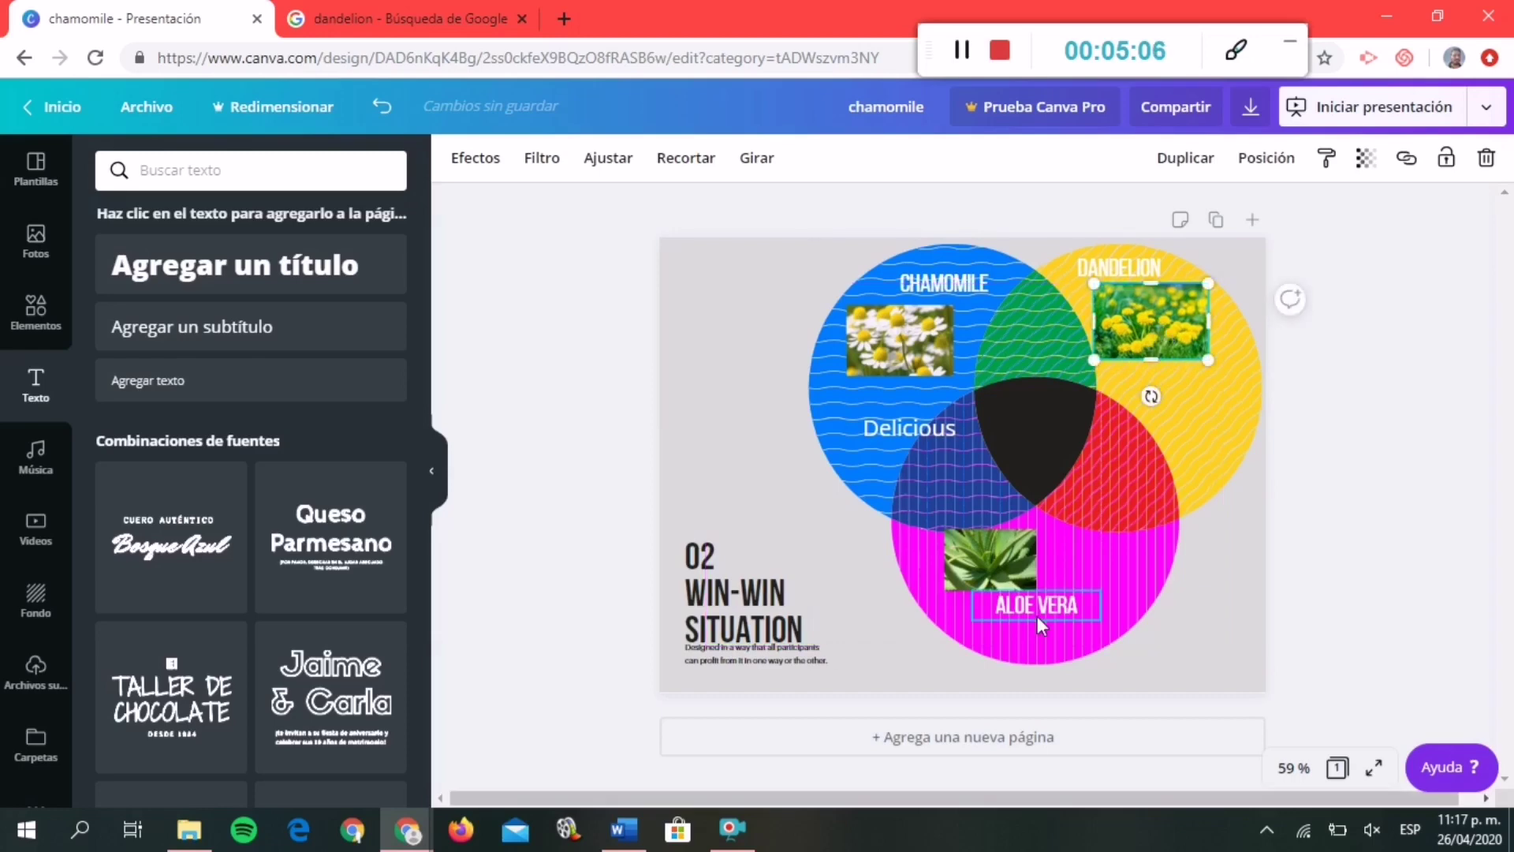
# Lower the ALOE VERA label, enlarge the aloe vera photo, and move Delicious under the chamomile photo.
pyautogui.moveTo(1038, 617); pyautogui.dragTo(1024, 636)
pyautogui.click(960, 572)
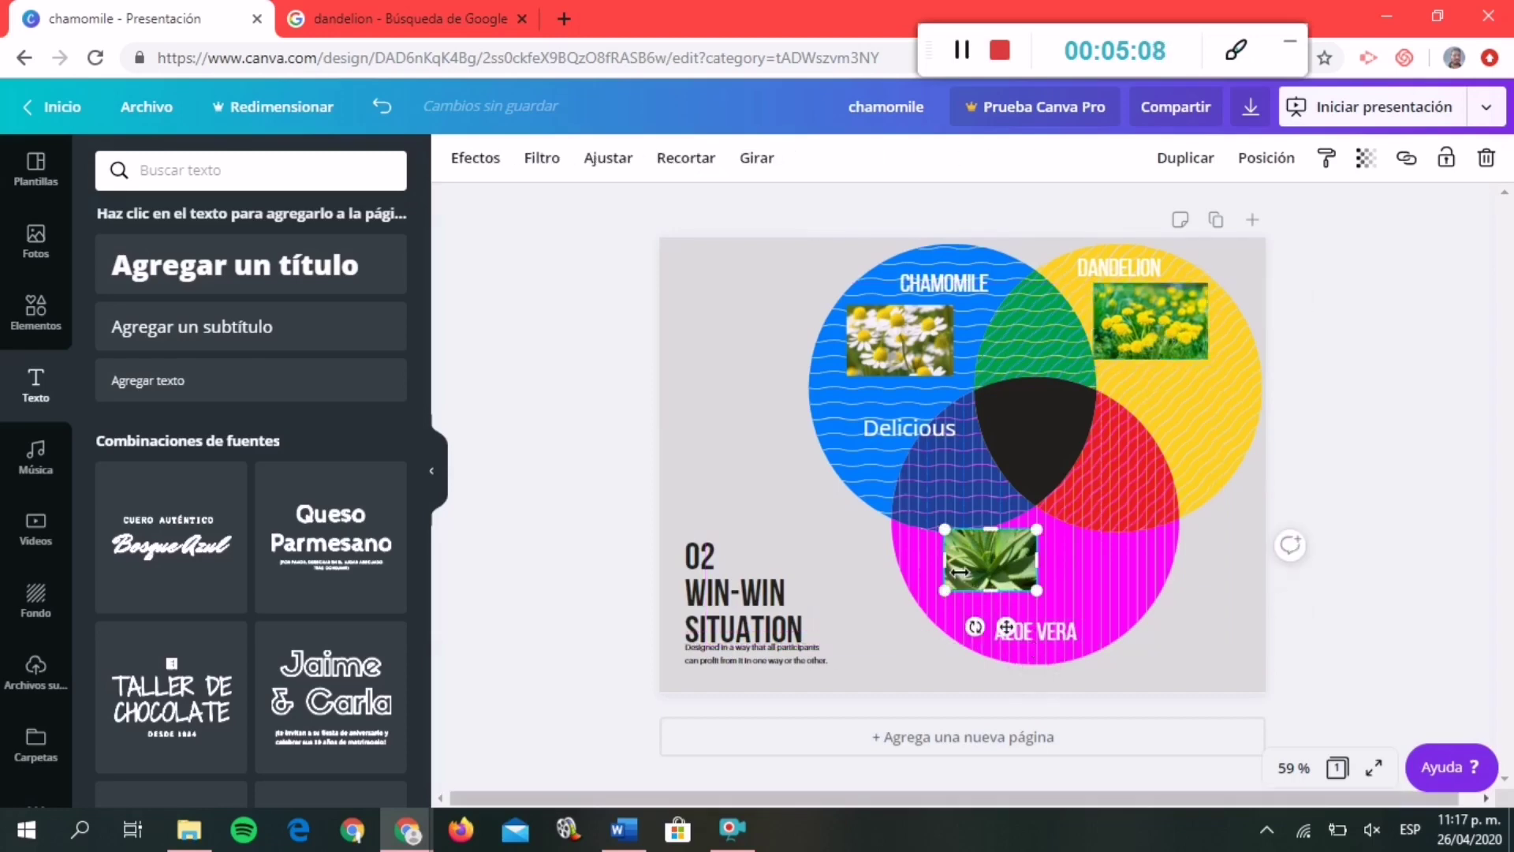
pyautogui.moveTo(960, 572); pyautogui.dragTo(1022, 612)
pyautogui.moveTo(956, 568); pyautogui.dragTo(963, 562)
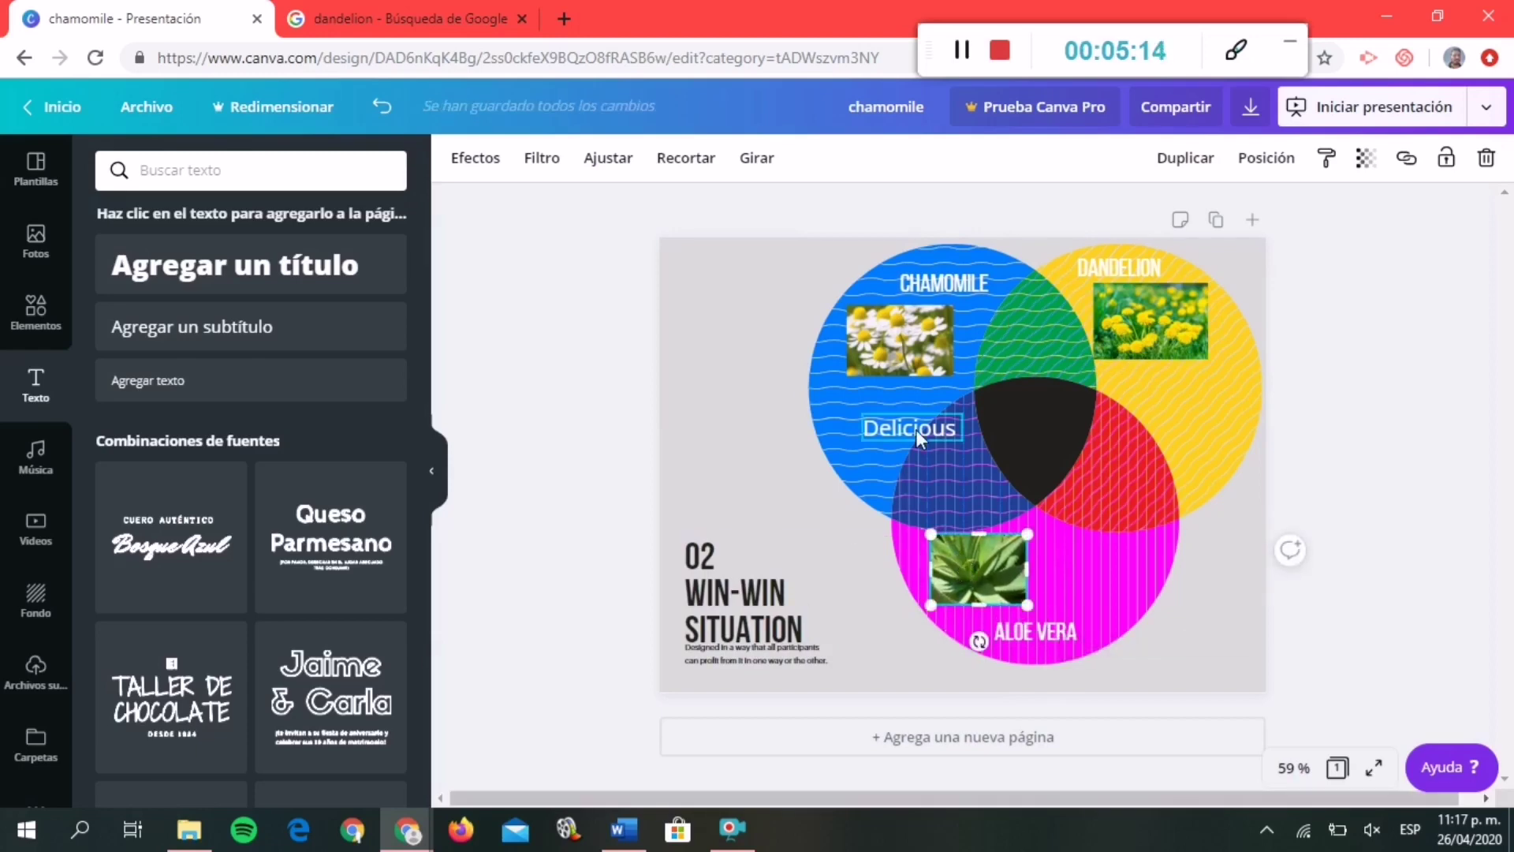
pyautogui.moveTo(915, 429); pyautogui.dragTo(856, 436)
# Duplicate Delicious and retype the copy as 'Sweet' beneath it.
pyautogui.hotkey('ctrl', 'd')
pyautogui.write('SWE')
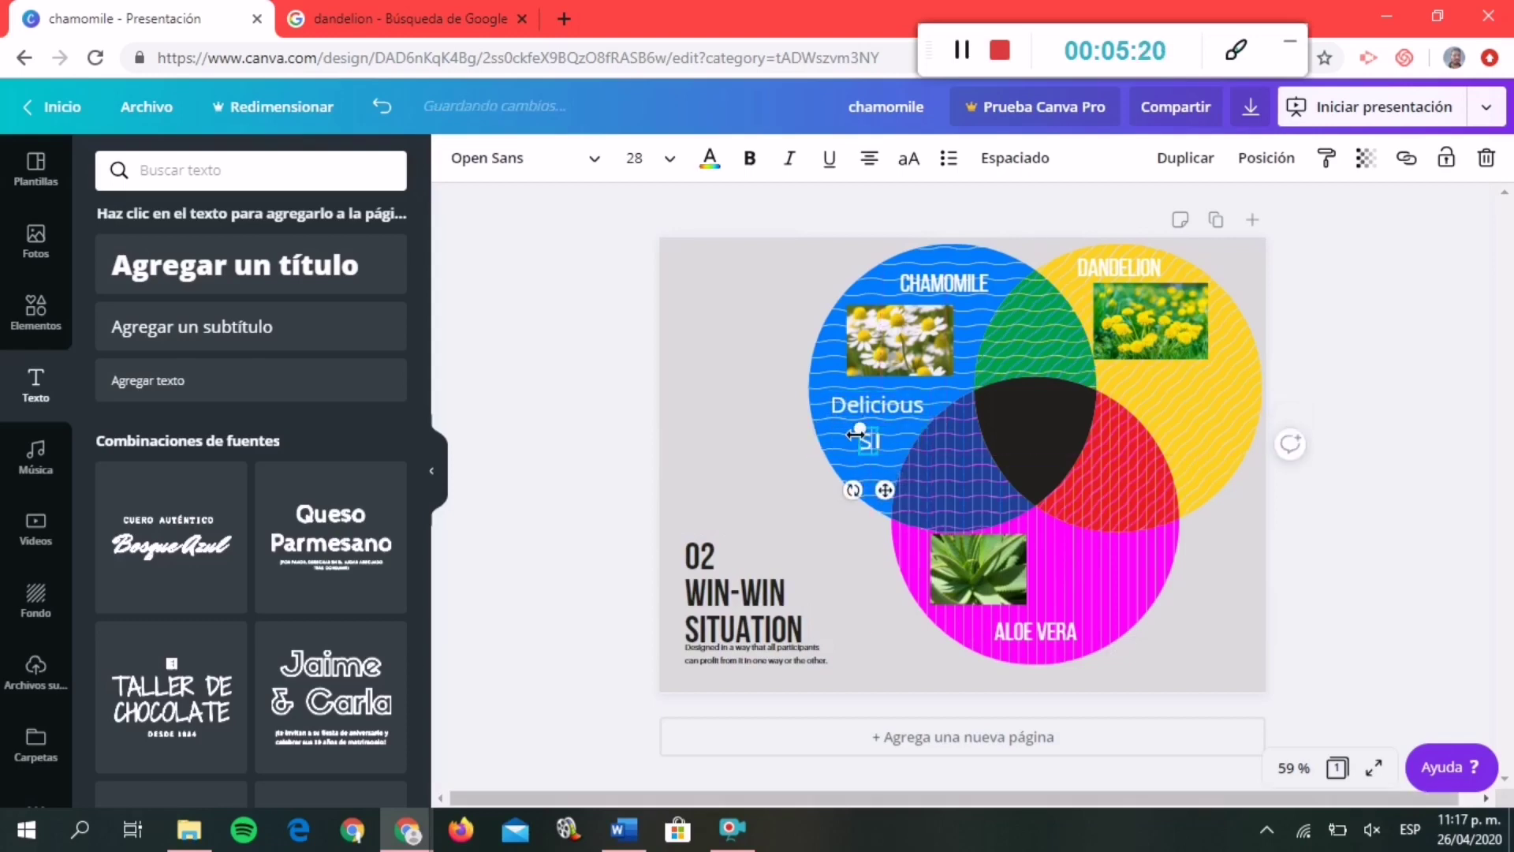
pyautogui.press('BackSpace')
pyautogui.press('BackSpace')
pyautogui.write('wett')
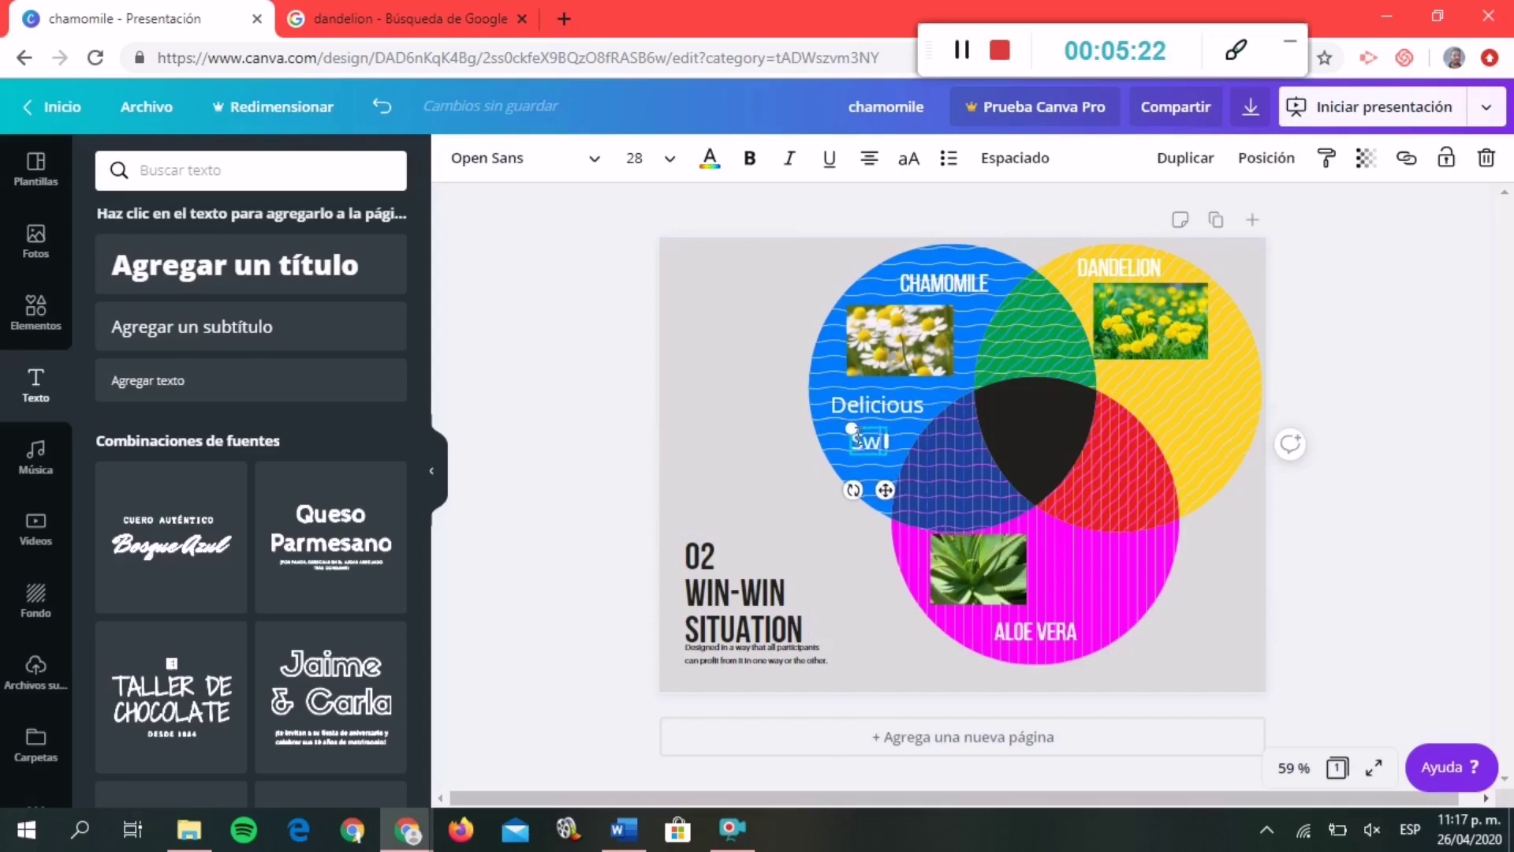
pyautogui.press('BackSpace')
pyautogui.press('BackSpace')
pyautogui.write('et')
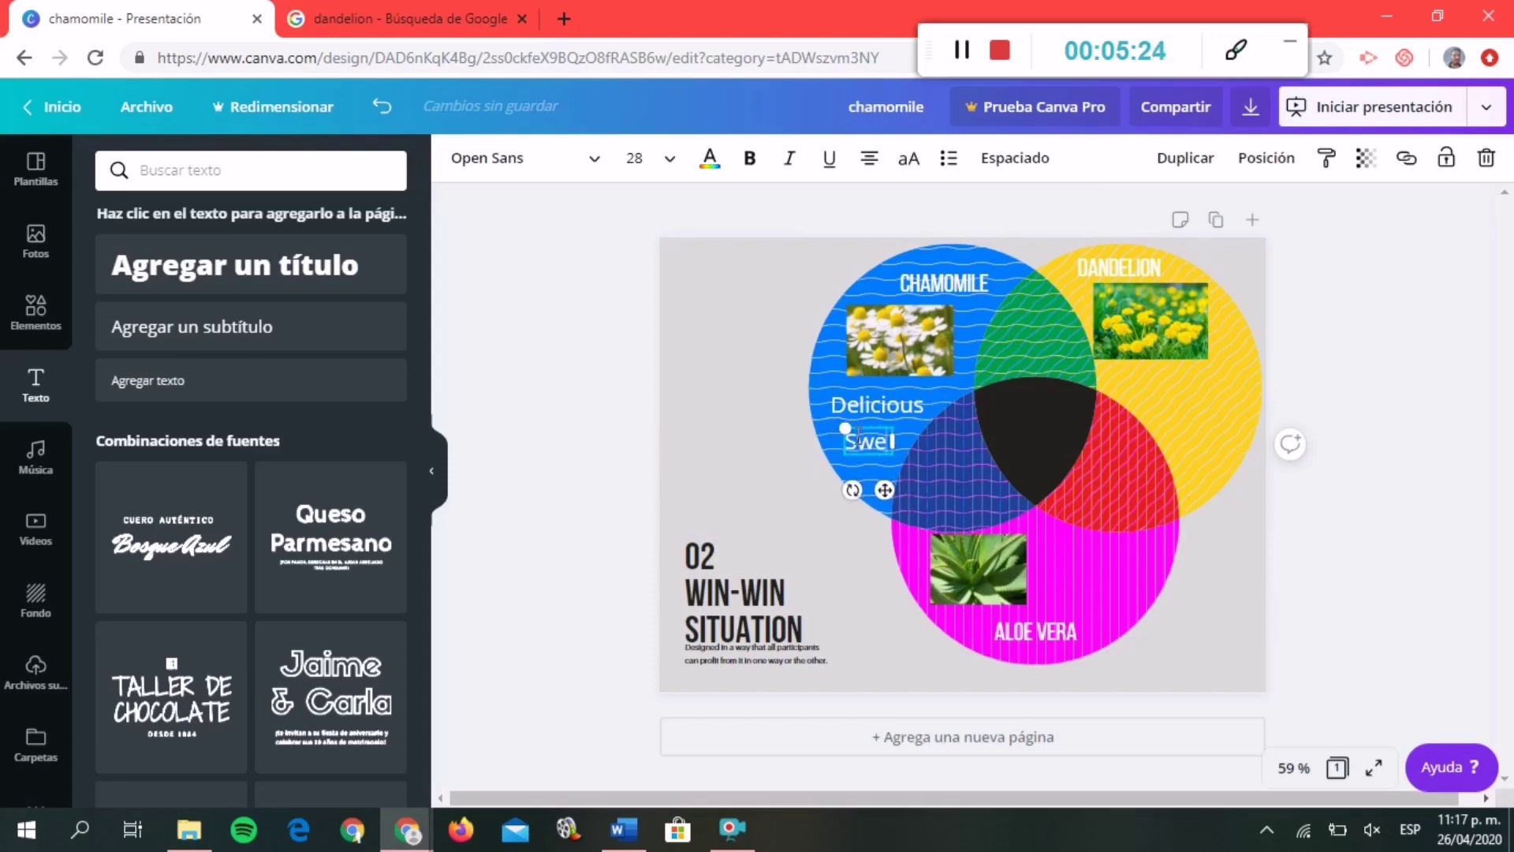
pyautogui.click(1303, 506)
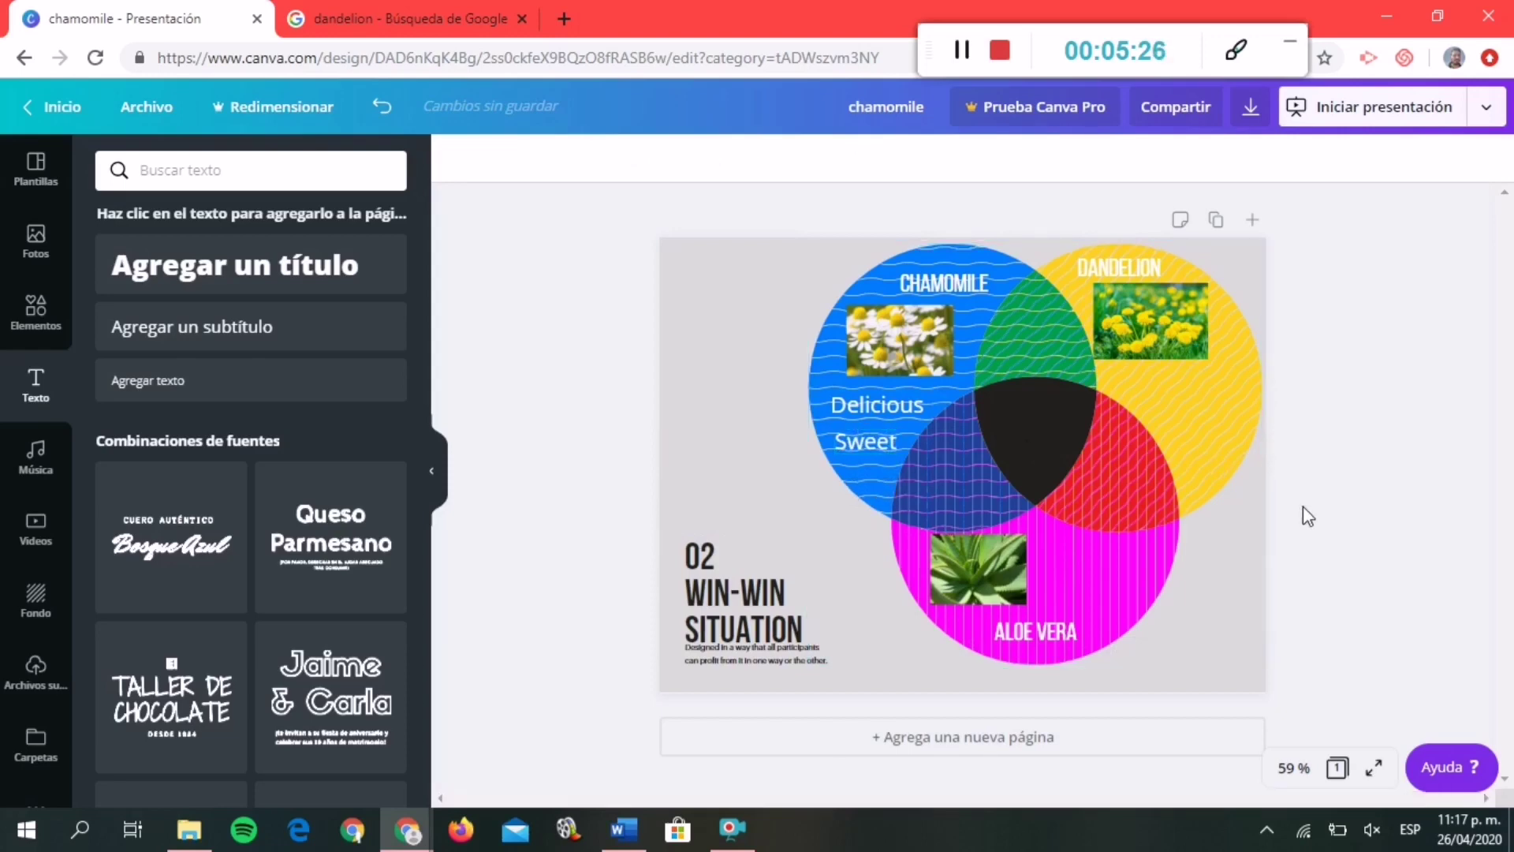
# Duplicate Delicious into the yellow dandelion circle and retype it as 'Beautiful'.
pyautogui.doubleClick(902, 405)
pyautogui.hotkey('ctrl', 'd')
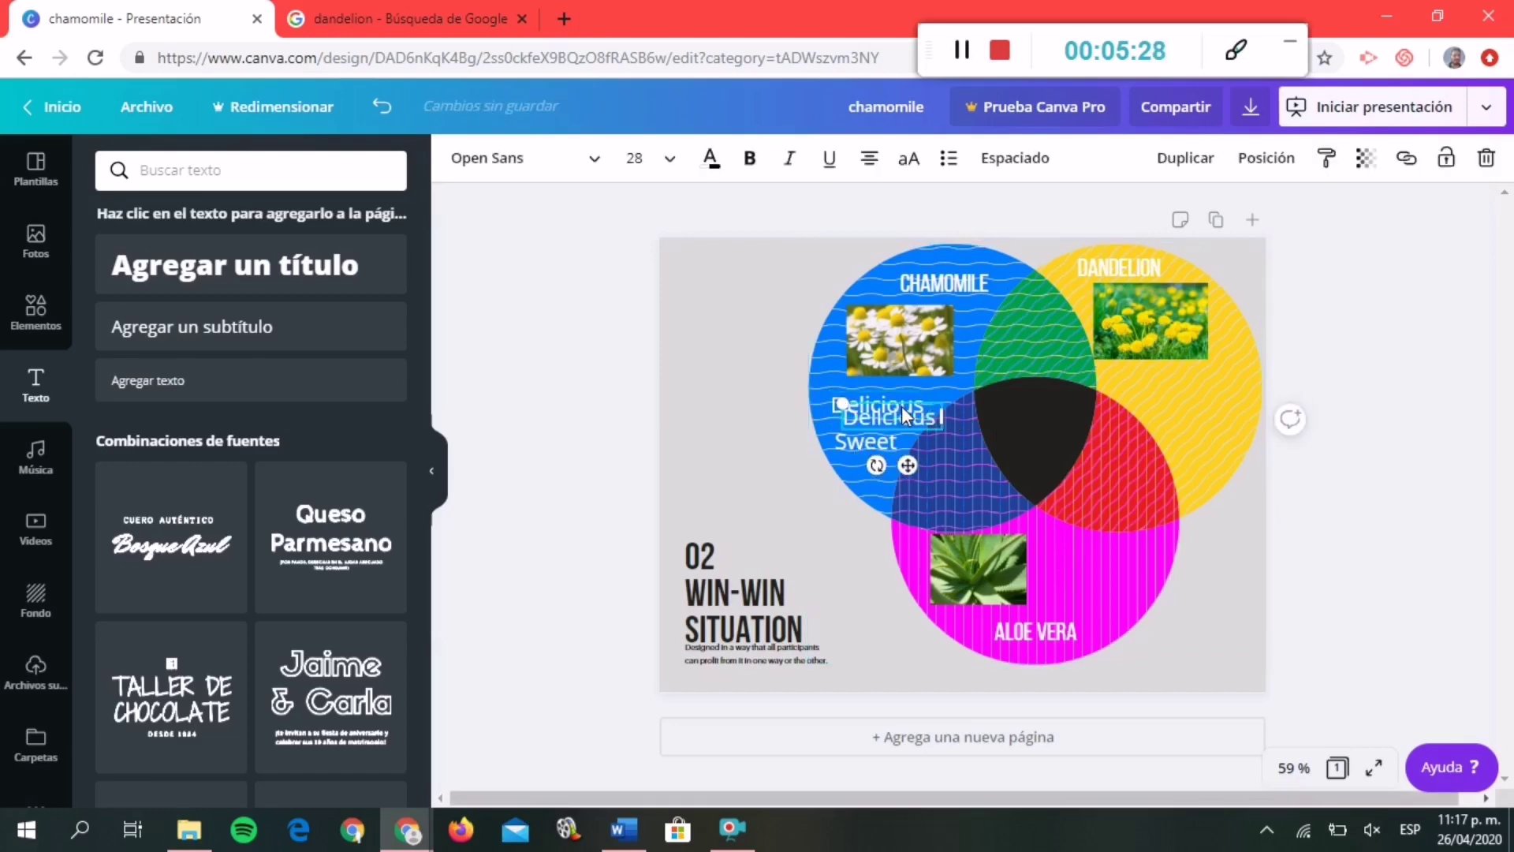
pyautogui.moveTo(901, 423); pyautogui.dragTo(1197, 392)
pyautogui.doubleClick(1194, 382)
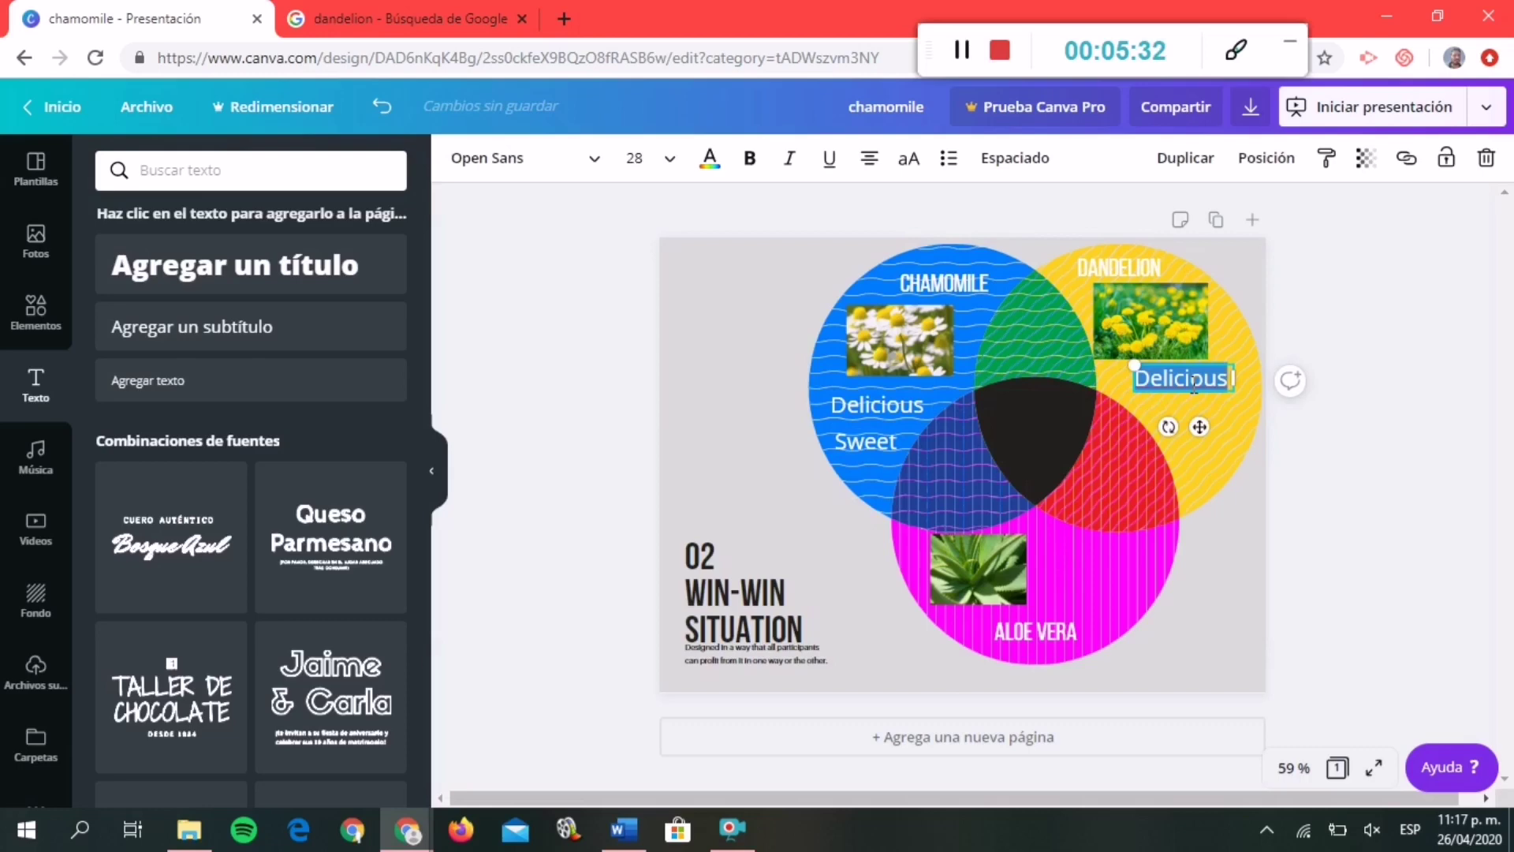
pyautogui.press('BackSpace')
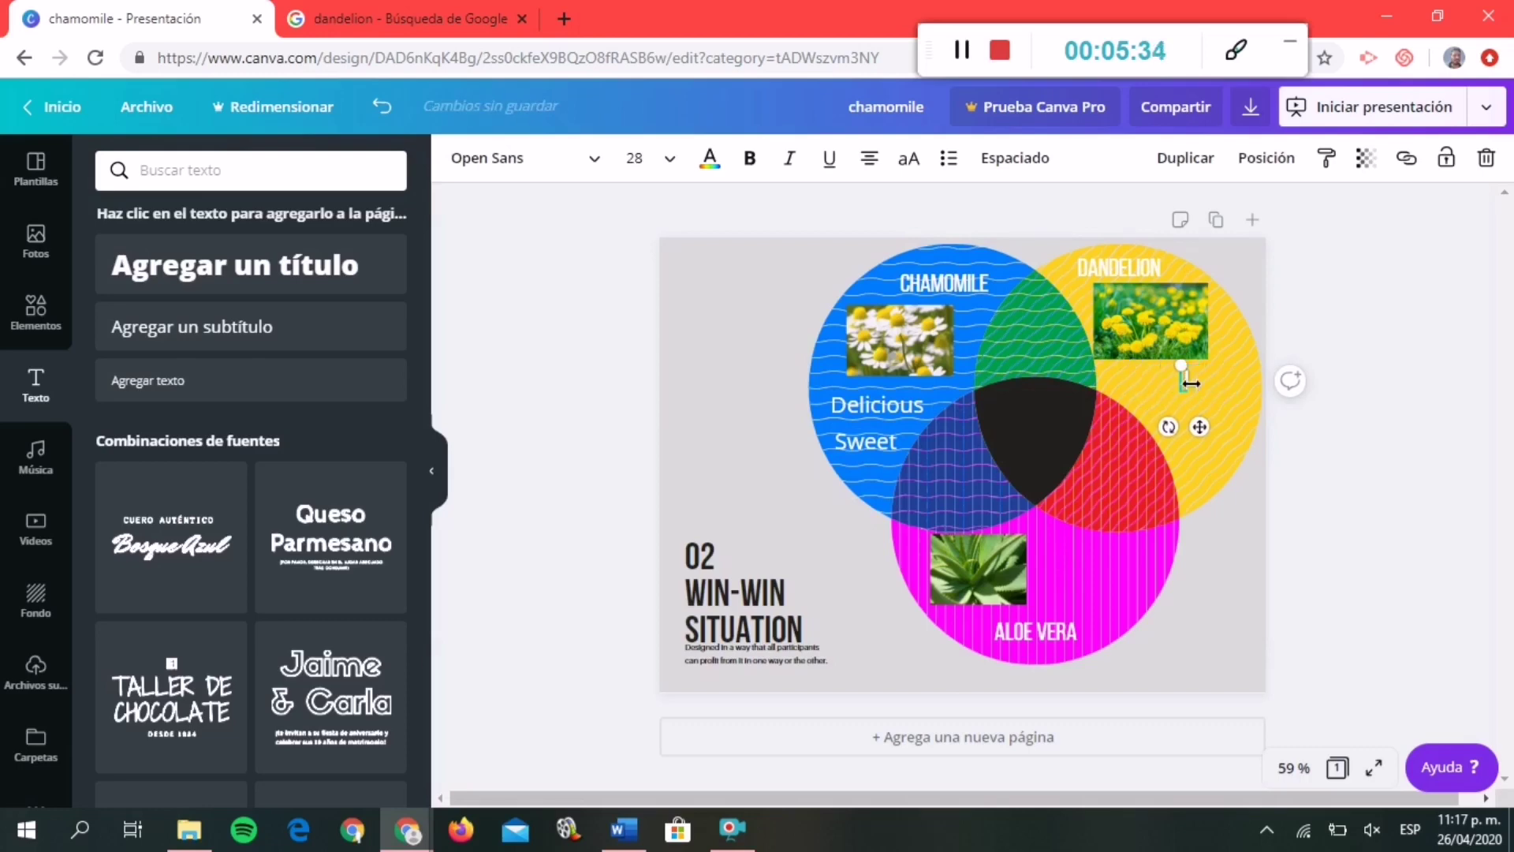
pyautogui.write('Bea')
pyautogui.press('BackSpace')
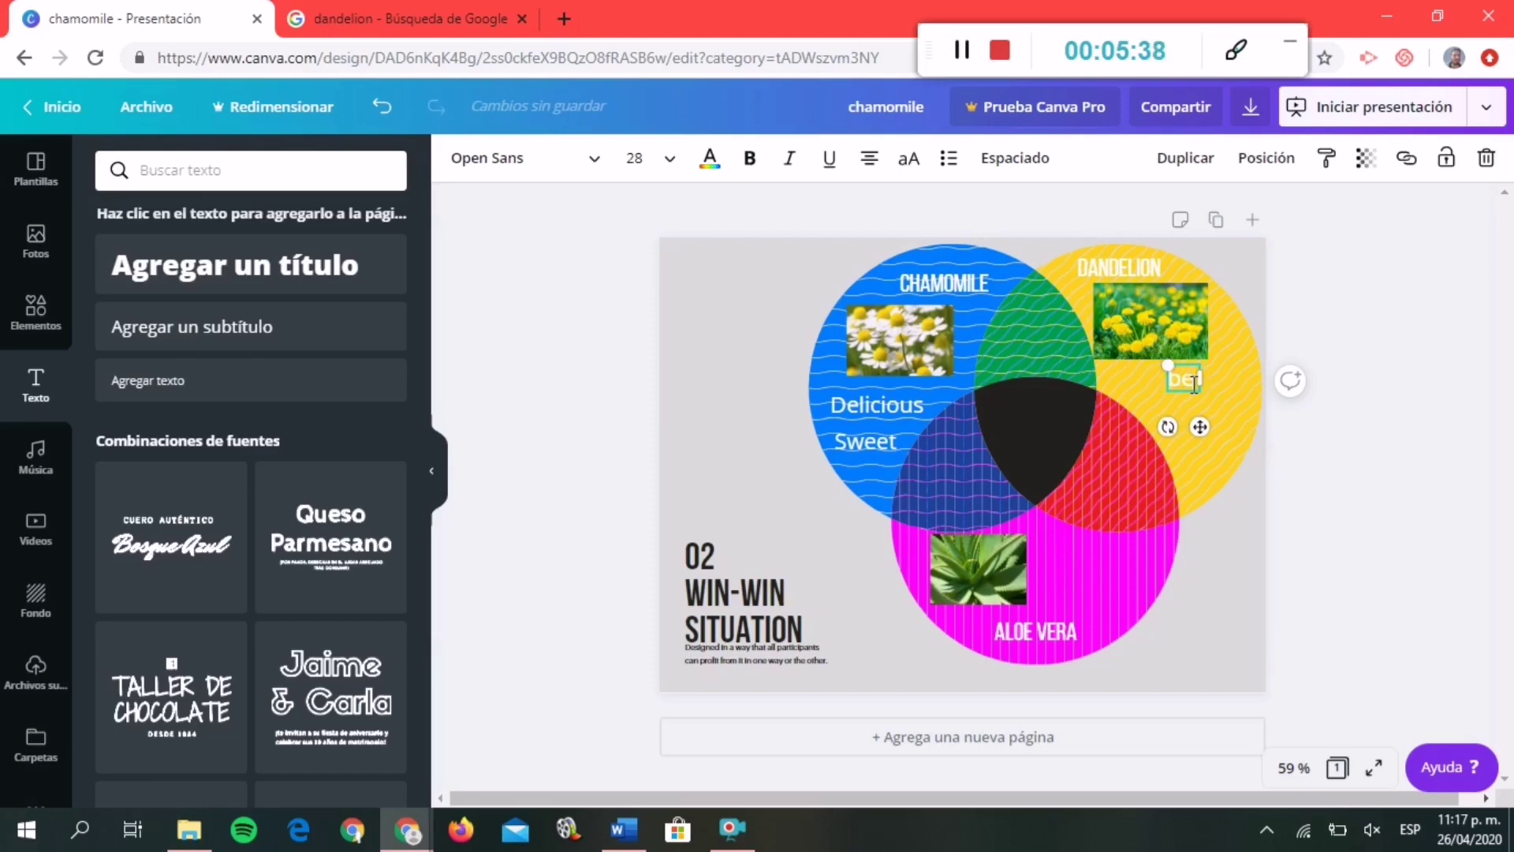
pyautogui.write('licious')
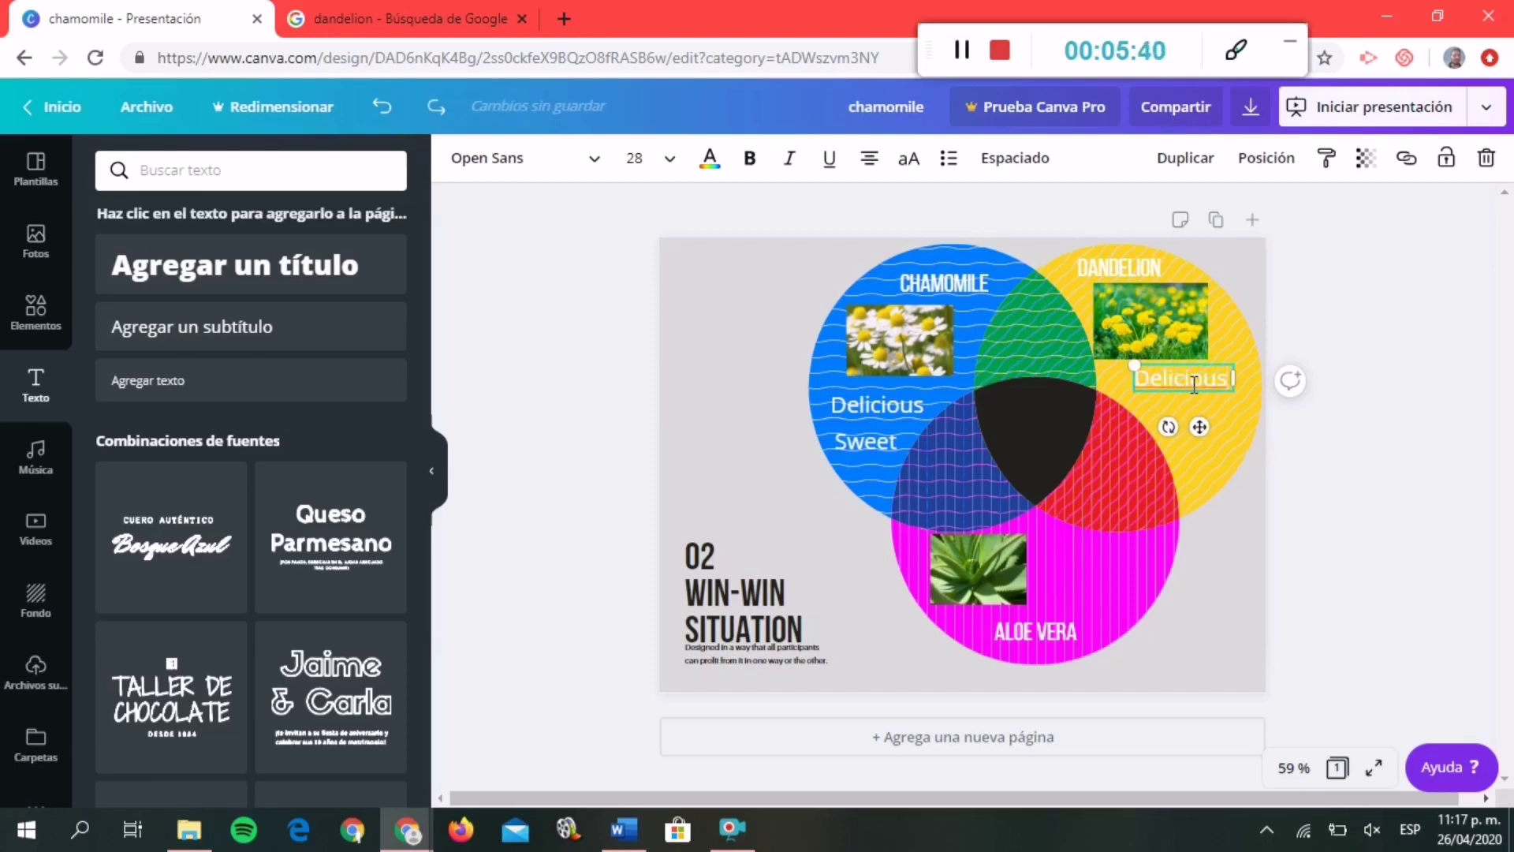
pyautogui.doubleClick(1194, 384)
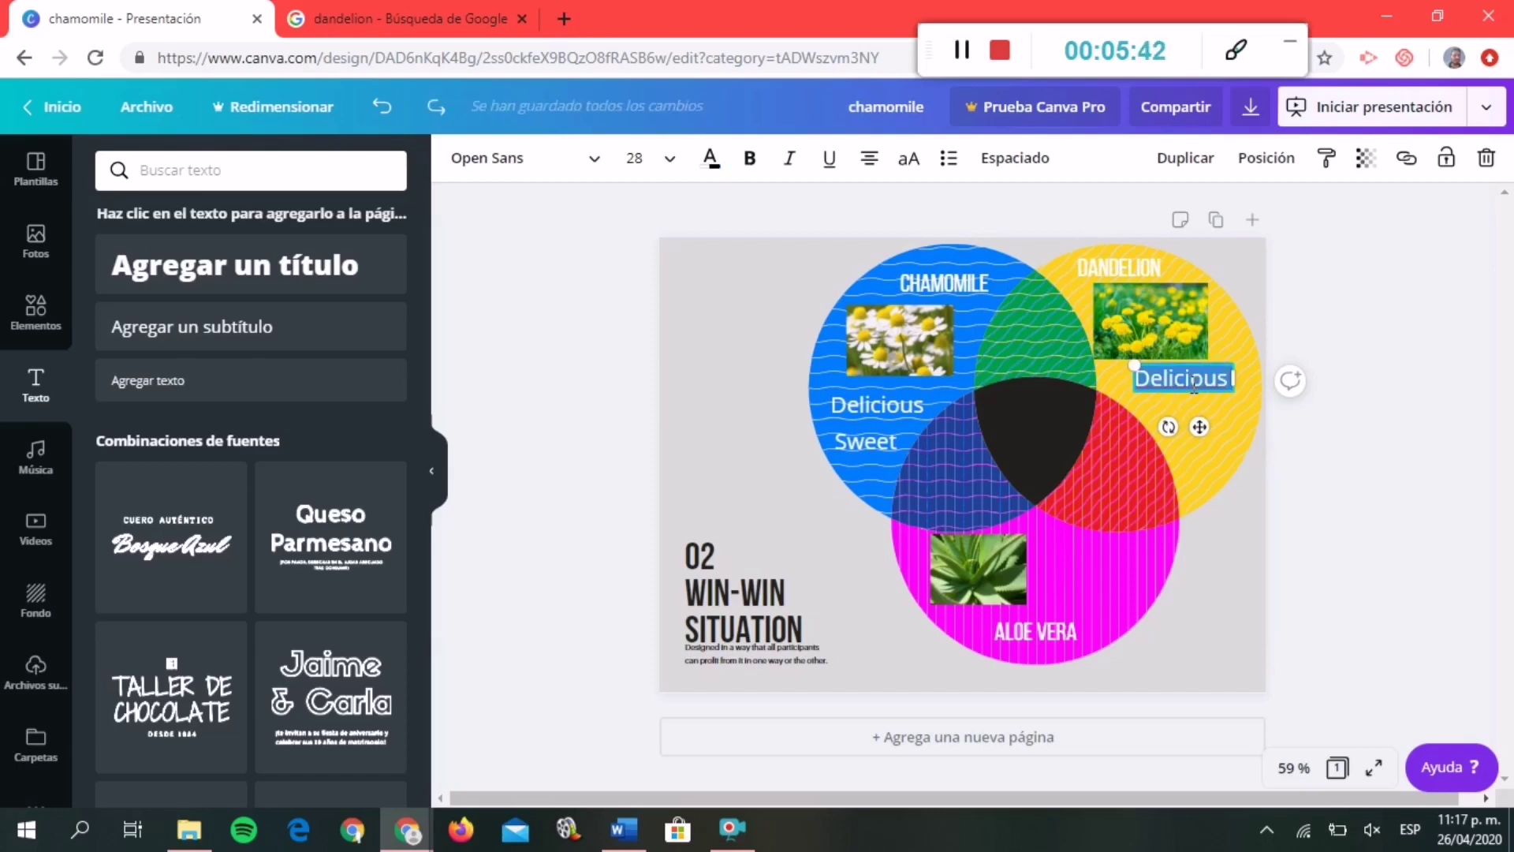
pyautogui.write('Be')
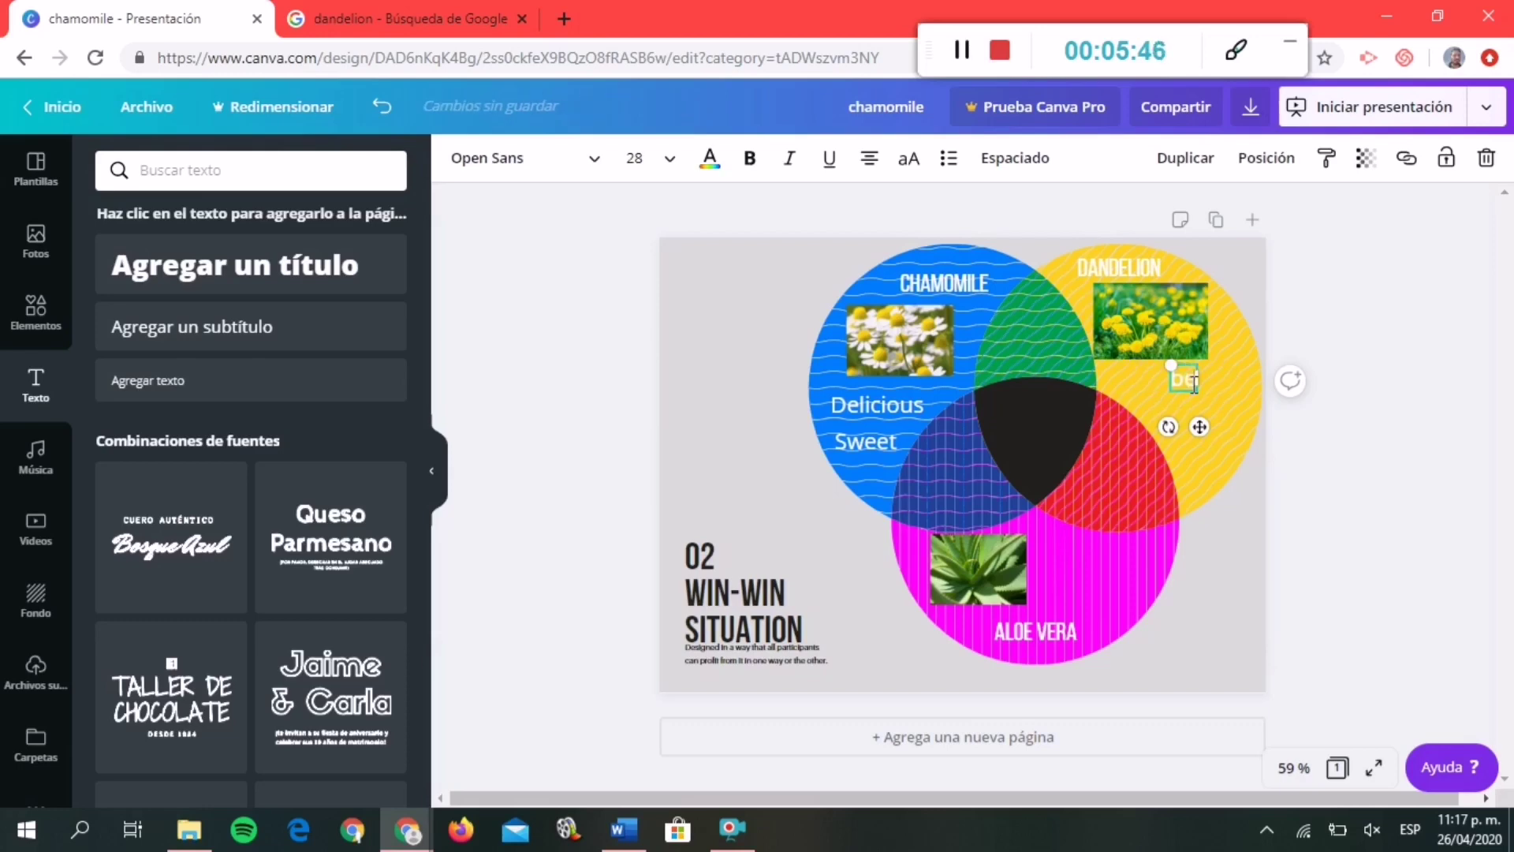
pyautogui.hotkey('ctrl', 'z')
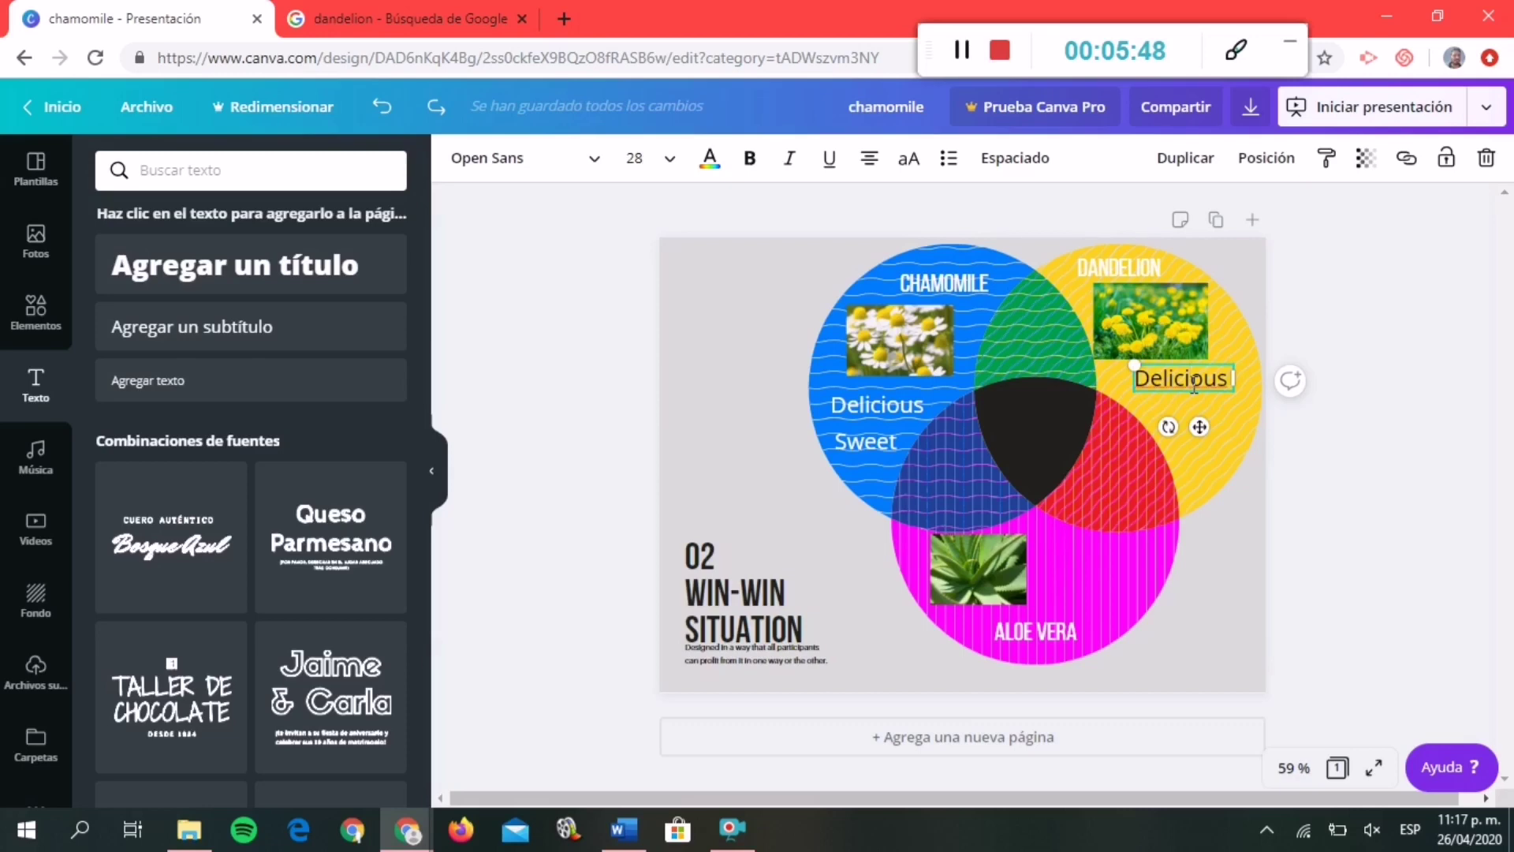
pyautogui.moveTo(1194, 384); pyautogui.dragTo(1115, 381)
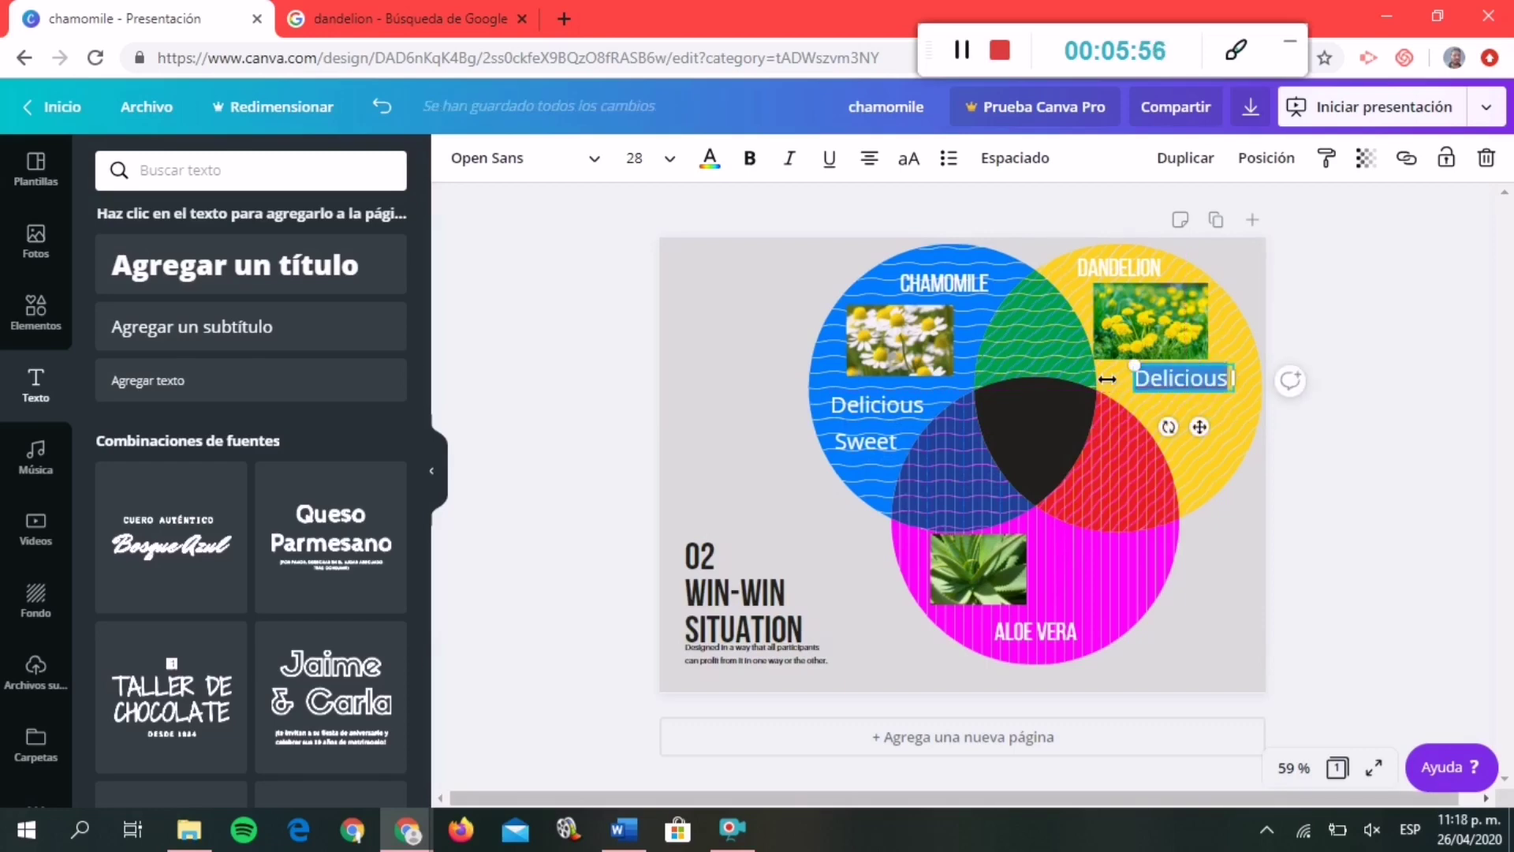
pyautogui.write('Be')
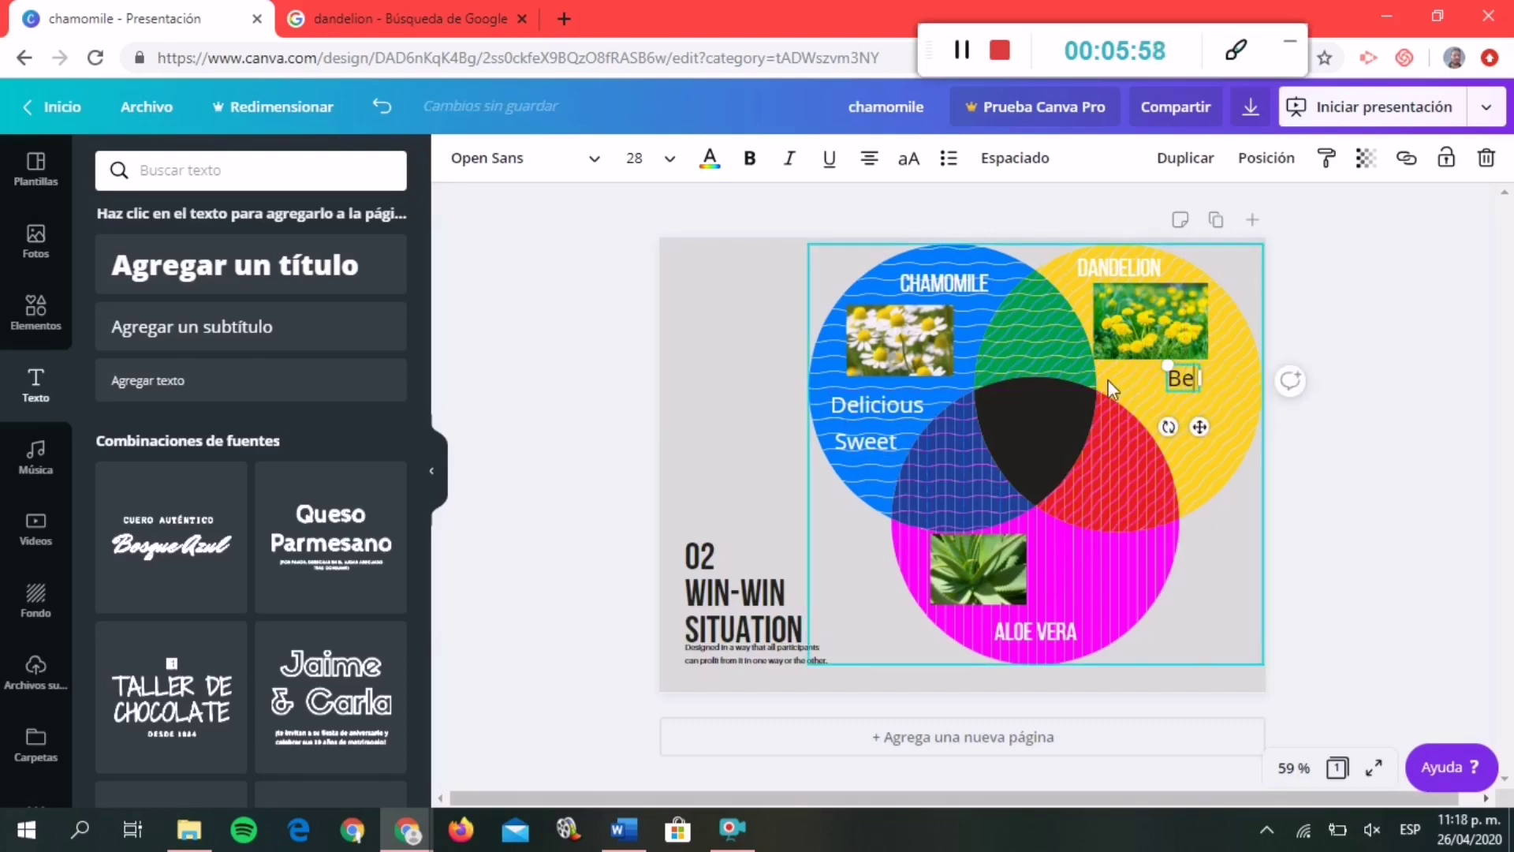
pyautogui.write('autif')
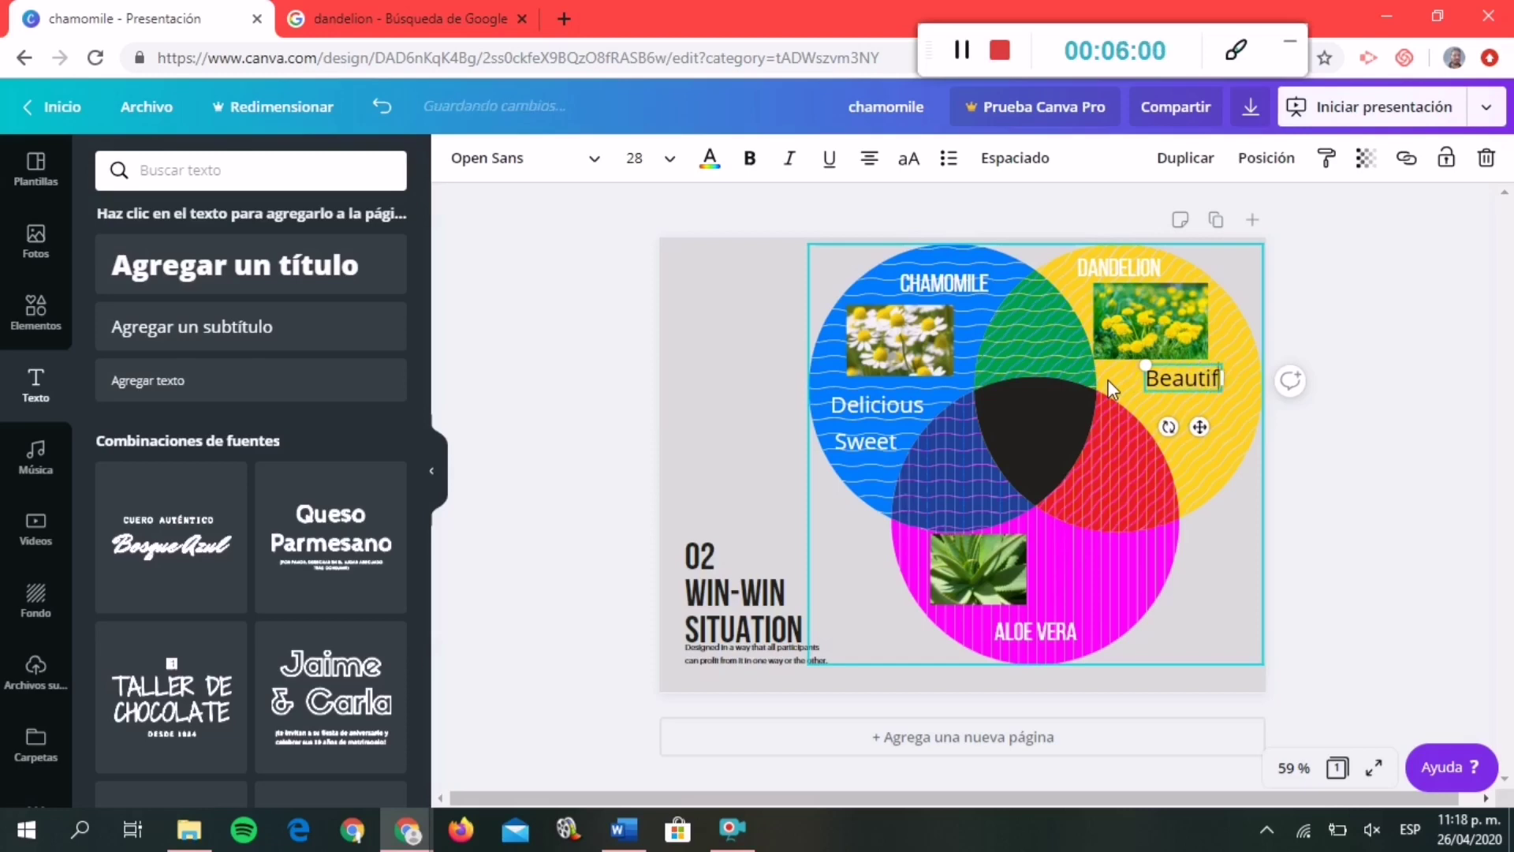
pyautogui.write('u')
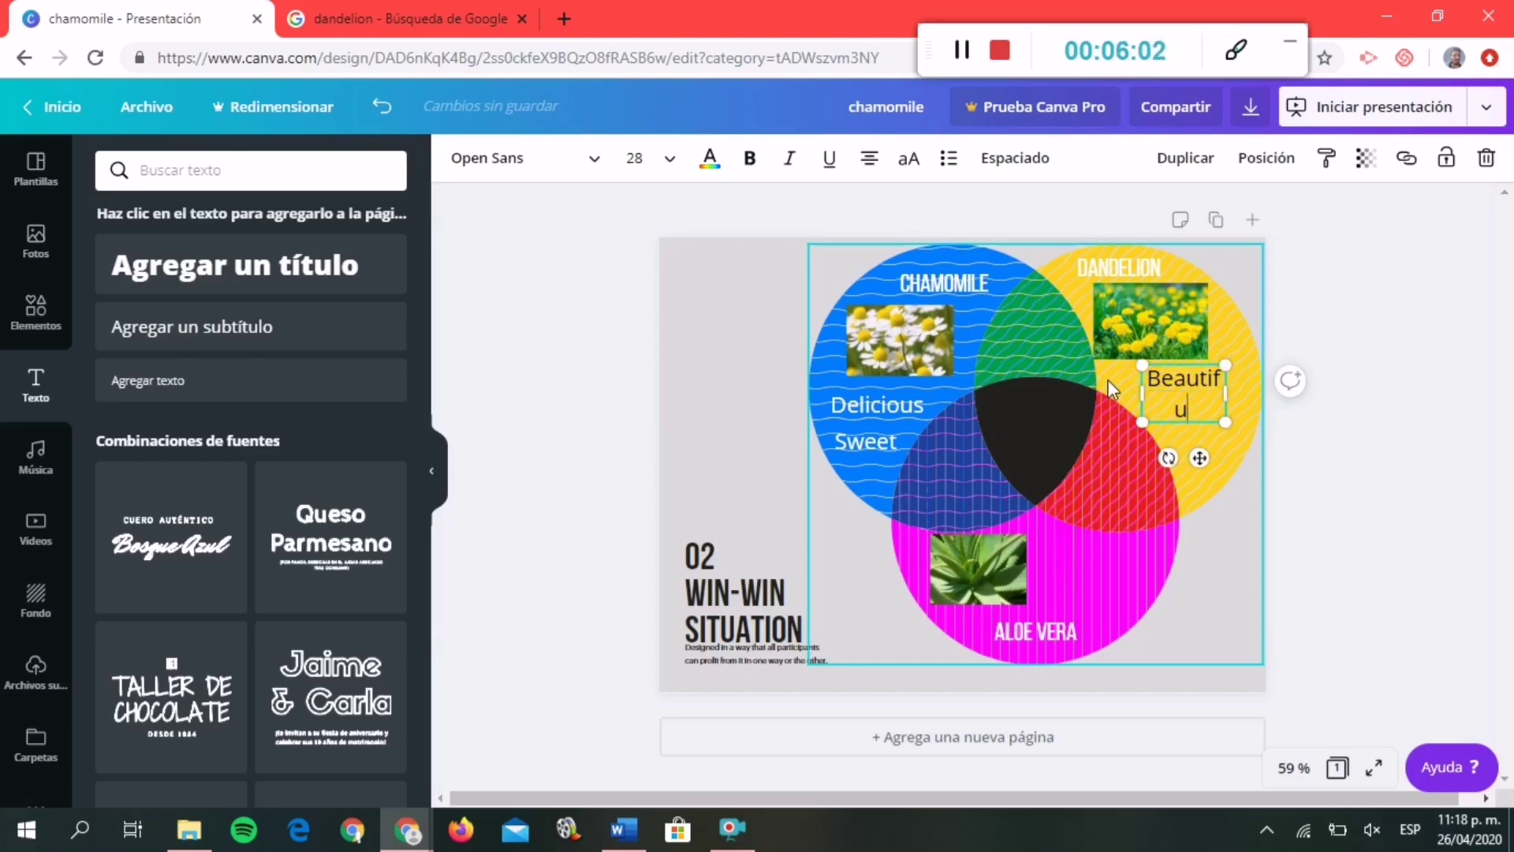
pyautogui.write('l')
# Widen the Beautiful box to one line and make its text white.
pyautogui.moveTo(1143, 393); pyautogui.dragTo(1117, 387)
pyautogui.moveTo(1222, 381); pyautogui.dragTo(1136, 380)
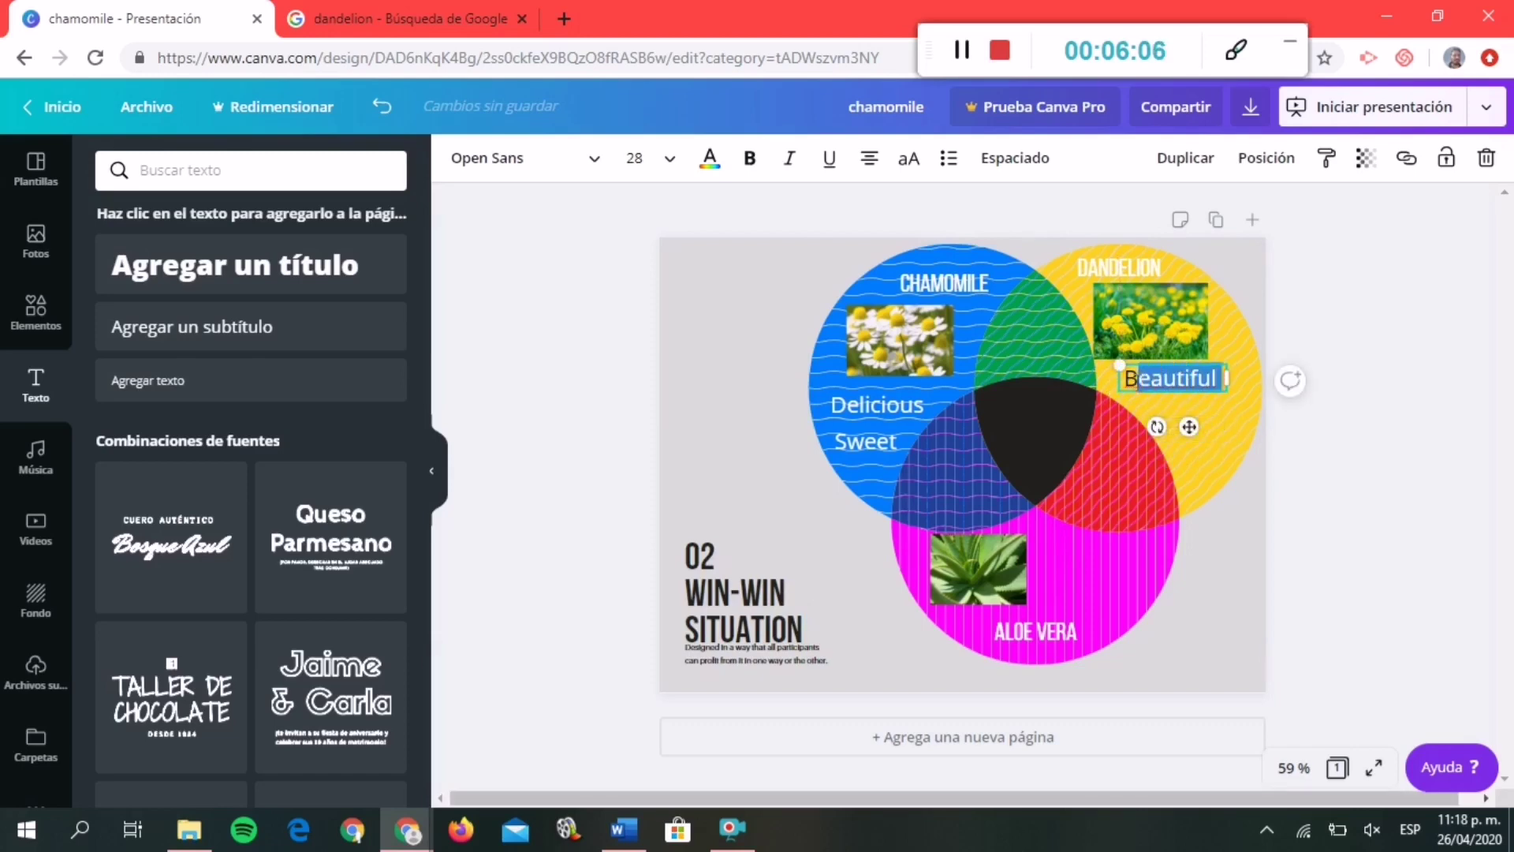
pyautogui.click(668, 158)
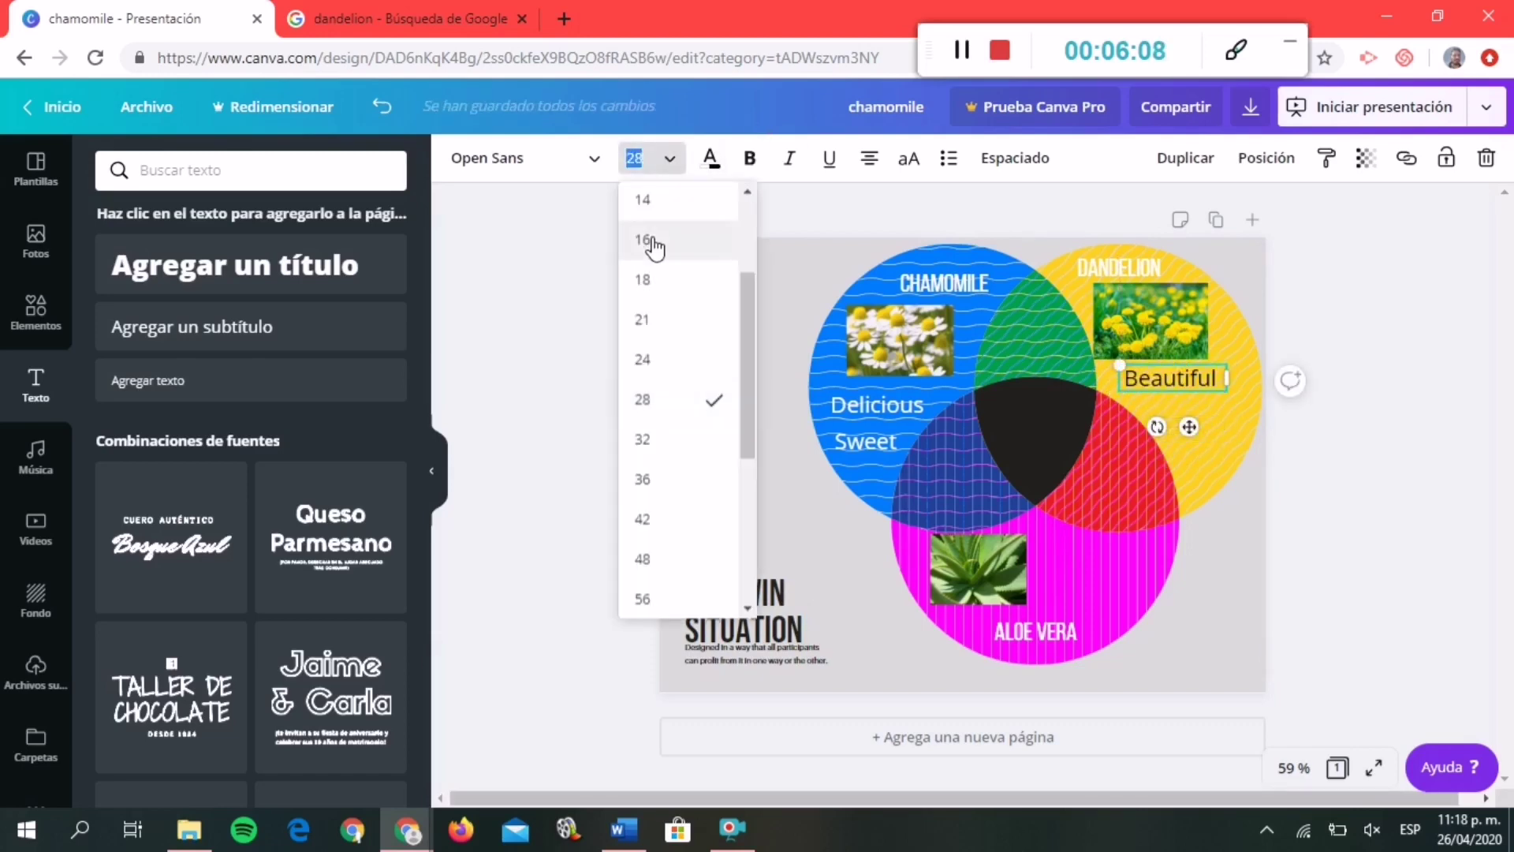
pyautogui.click(596, 162)
pyautogui.click(710, 158)
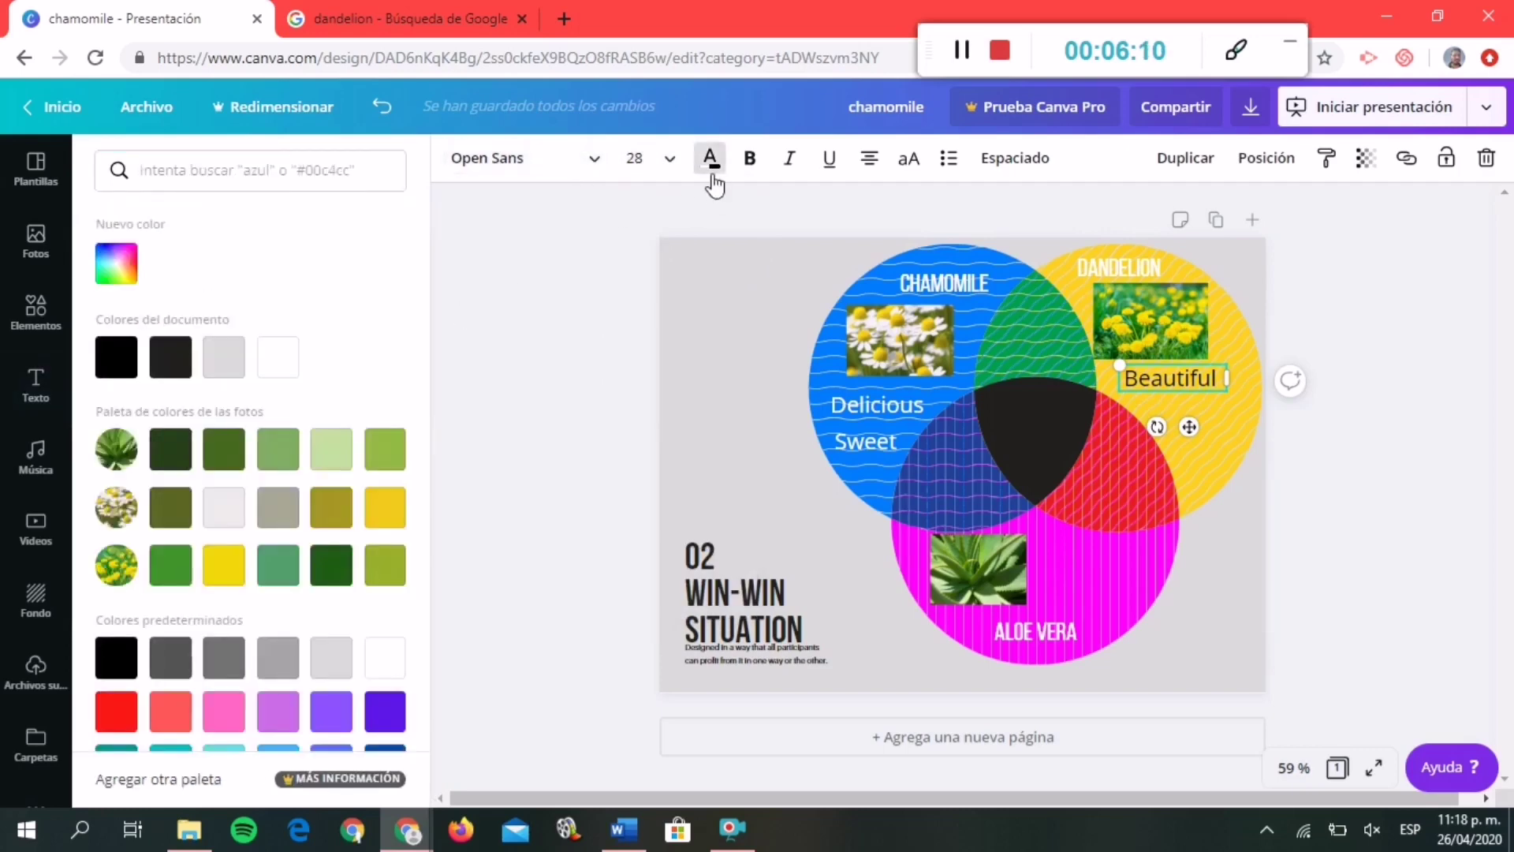
pyautogui.click(278, 357)
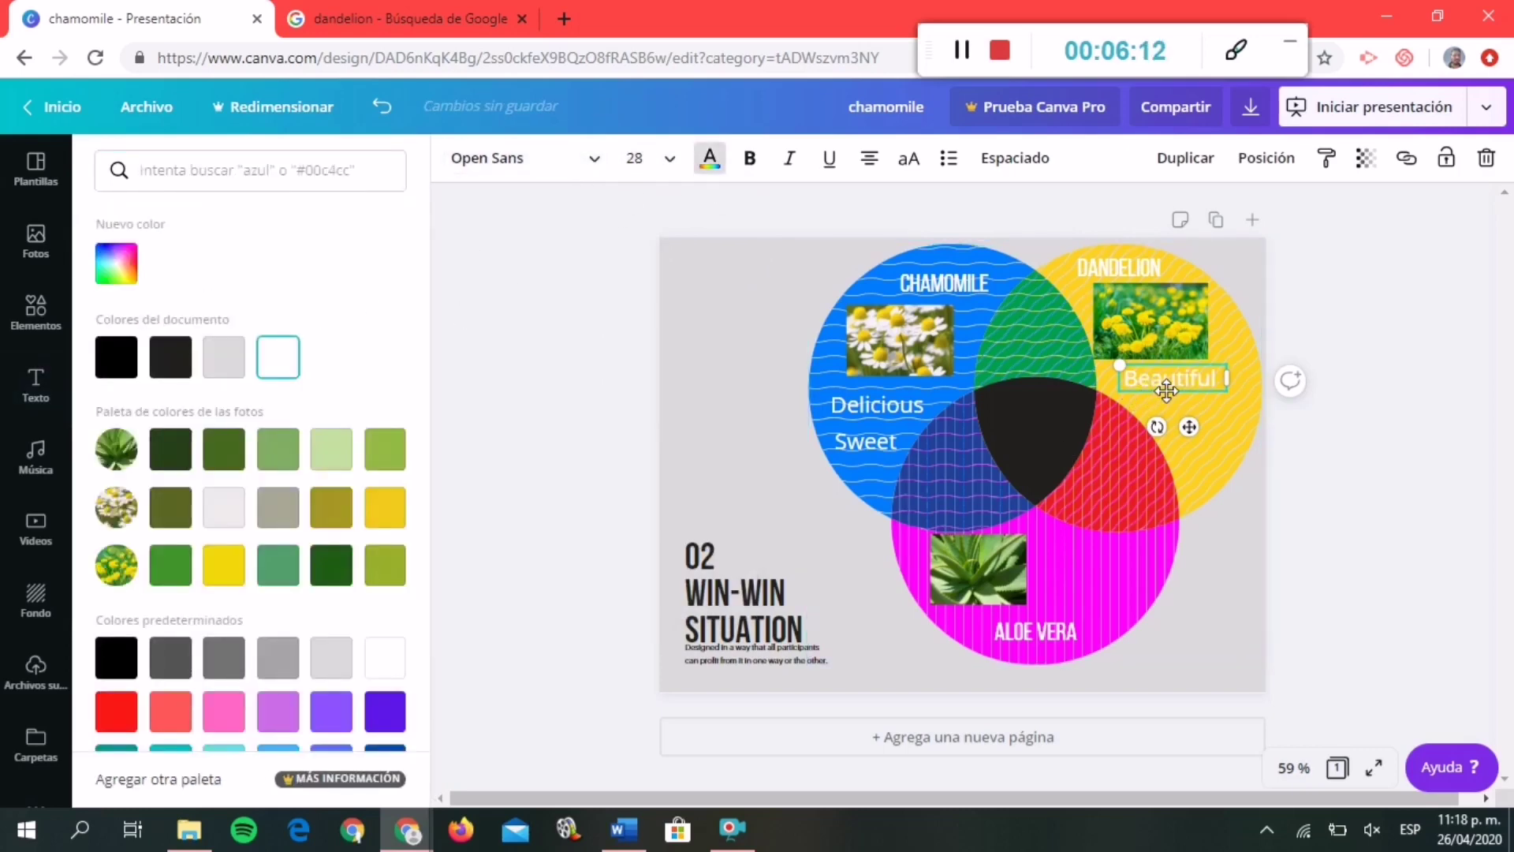
pyautogui.click(1168, 392)
pyautogui.hotkey('ctrl', 'v')
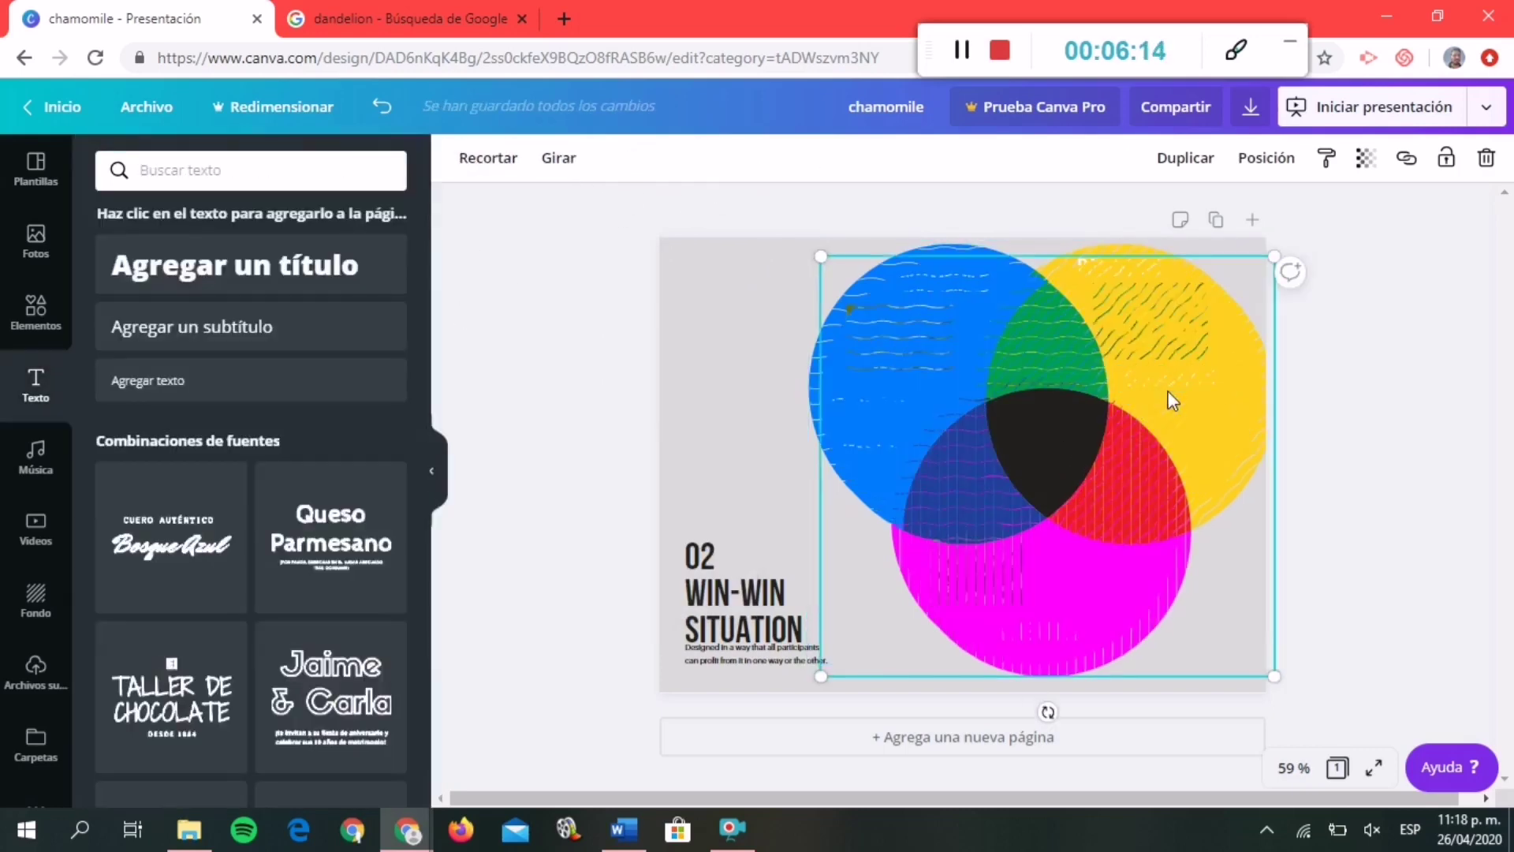
pyautogui.hotkey('ctrl', 'z')
pyautogui.click(1169, 376)
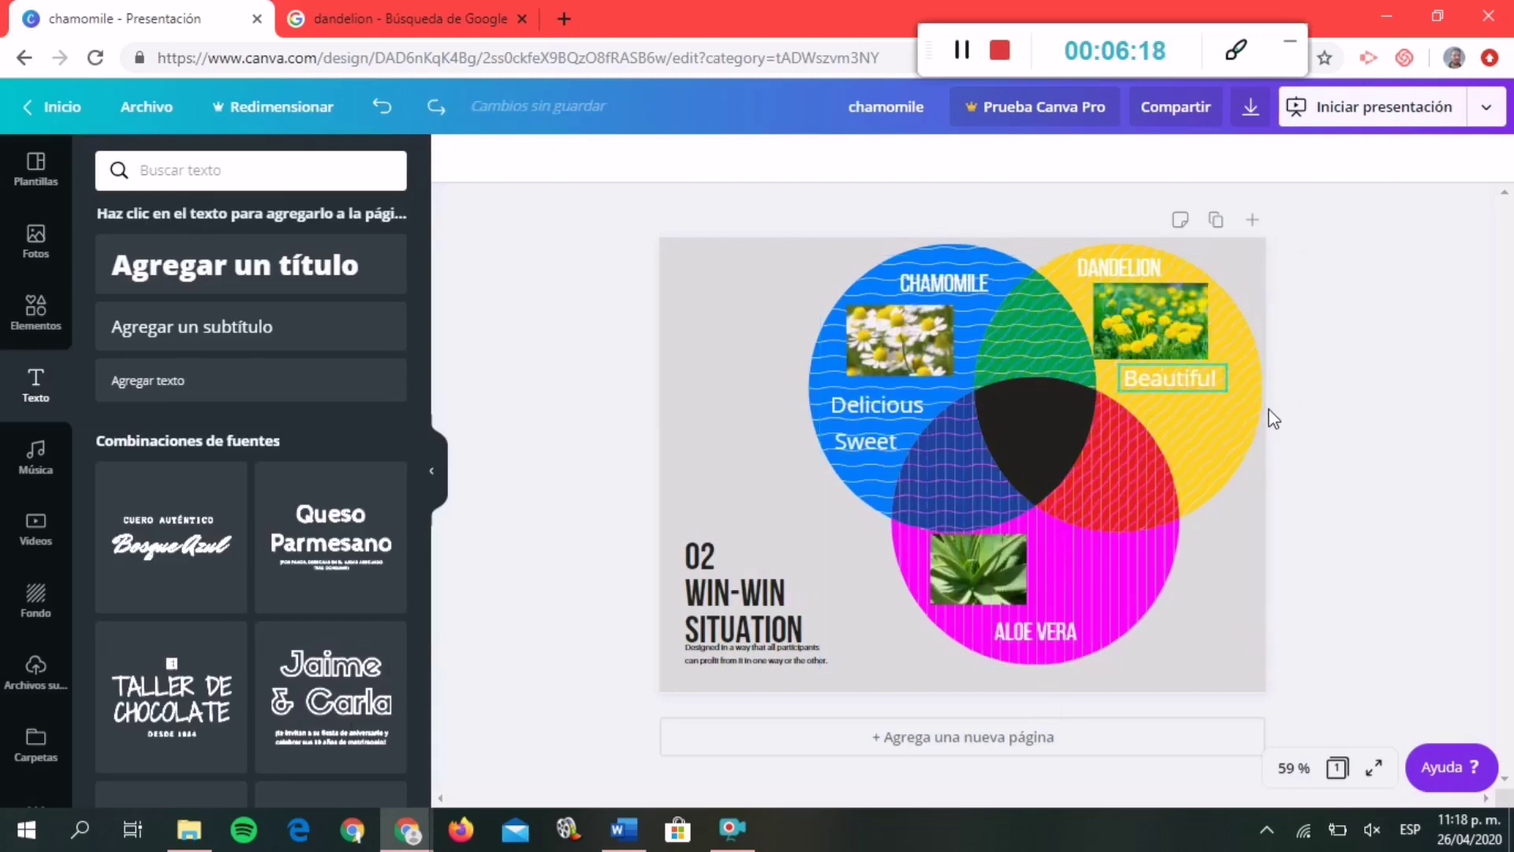
# Duplicate Beautiful just below it and retype the copy as 'Small'.
pyautogui.hotkey('ctrl', 'd')
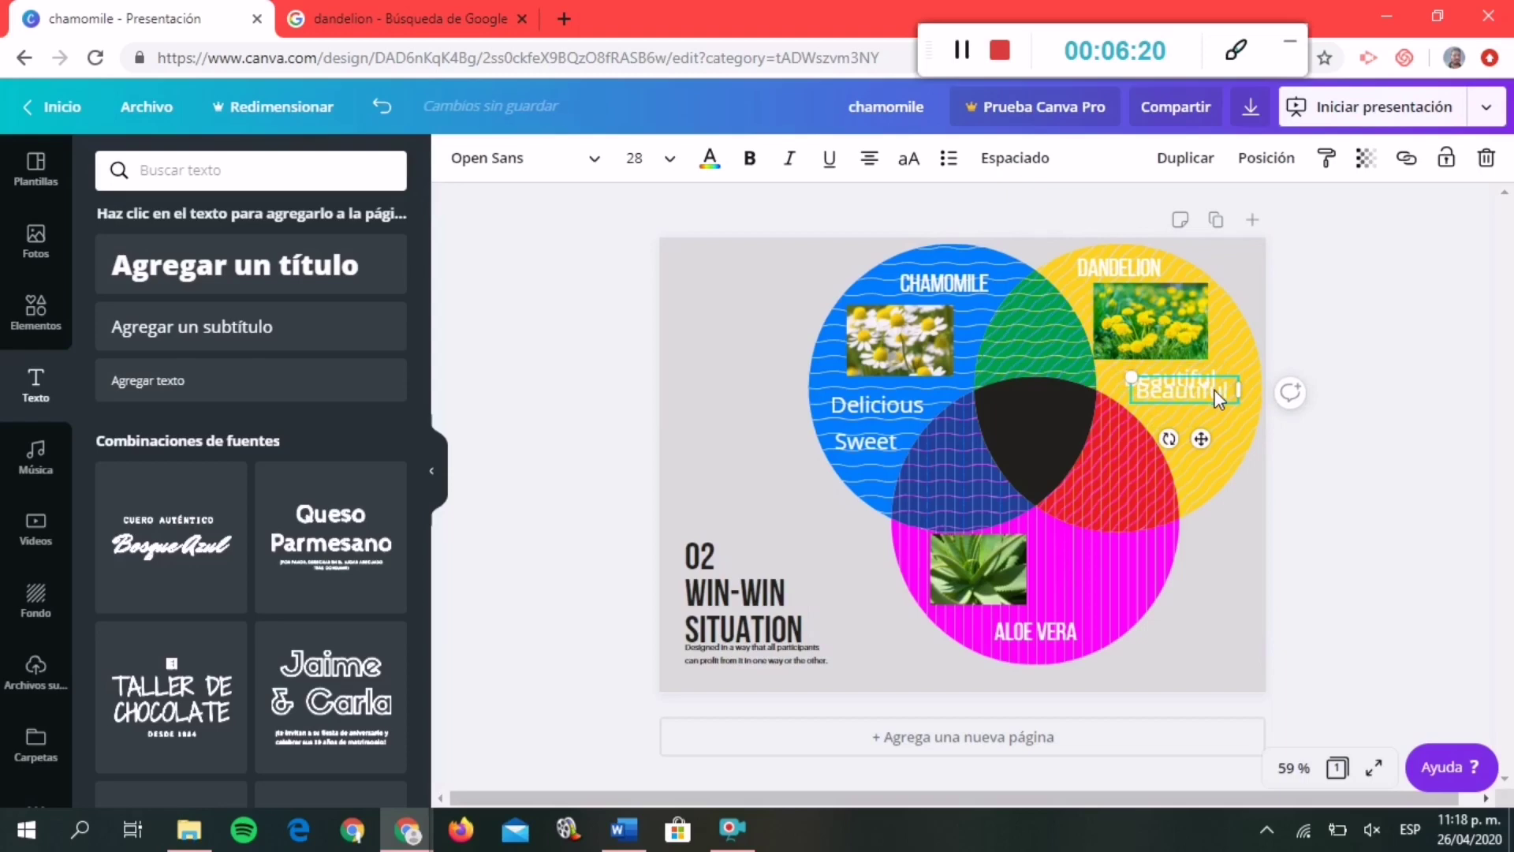
pyautogui.moveTo(1213, 396); pyautogui.dragTo(1224, 409)
pyautogui.doubleClick(1224, 410)
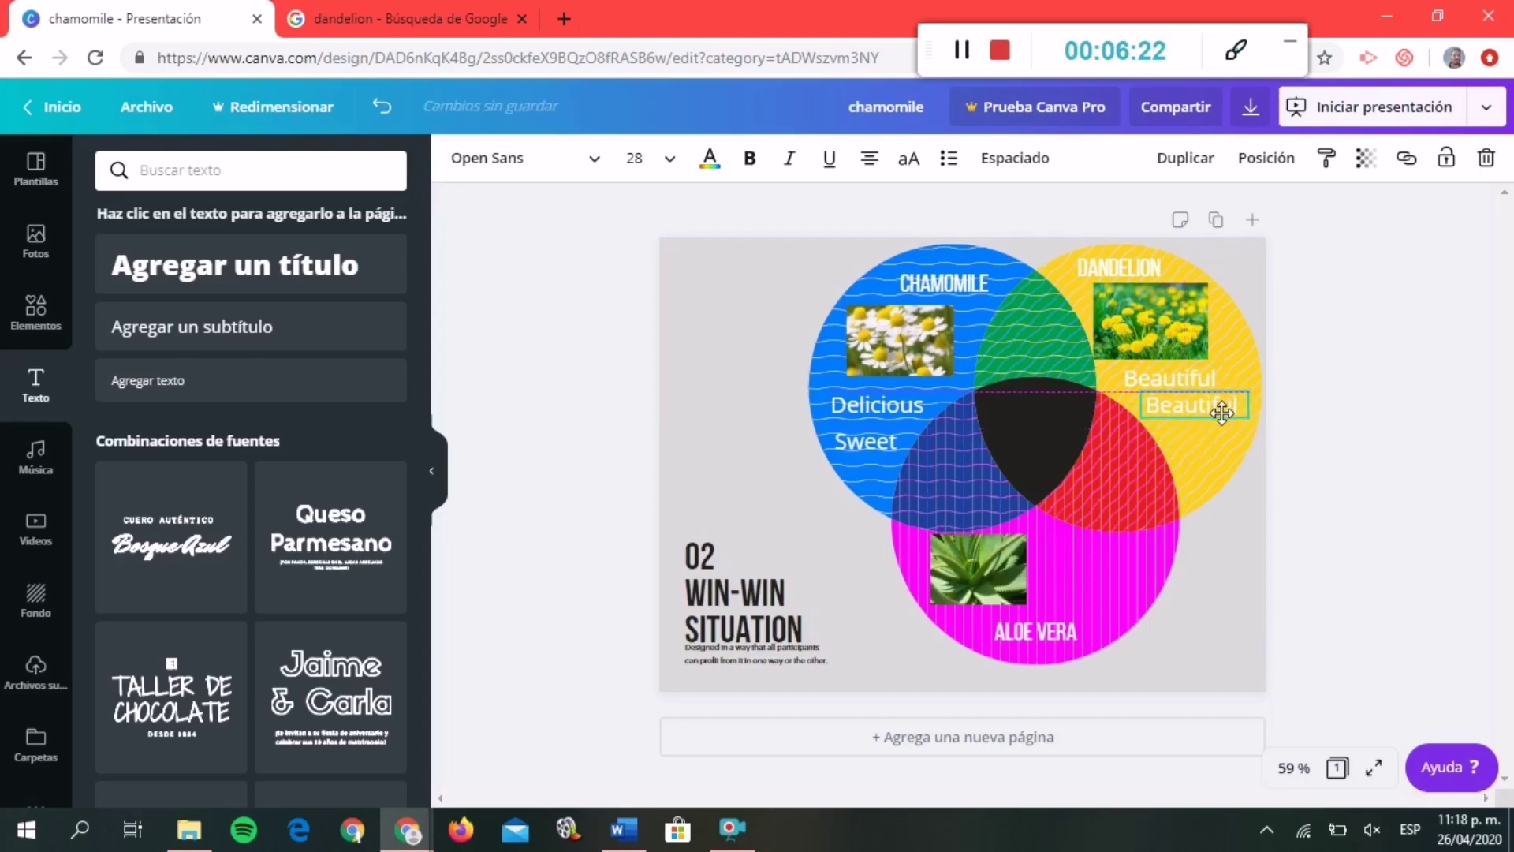
pyautogui.write('s')
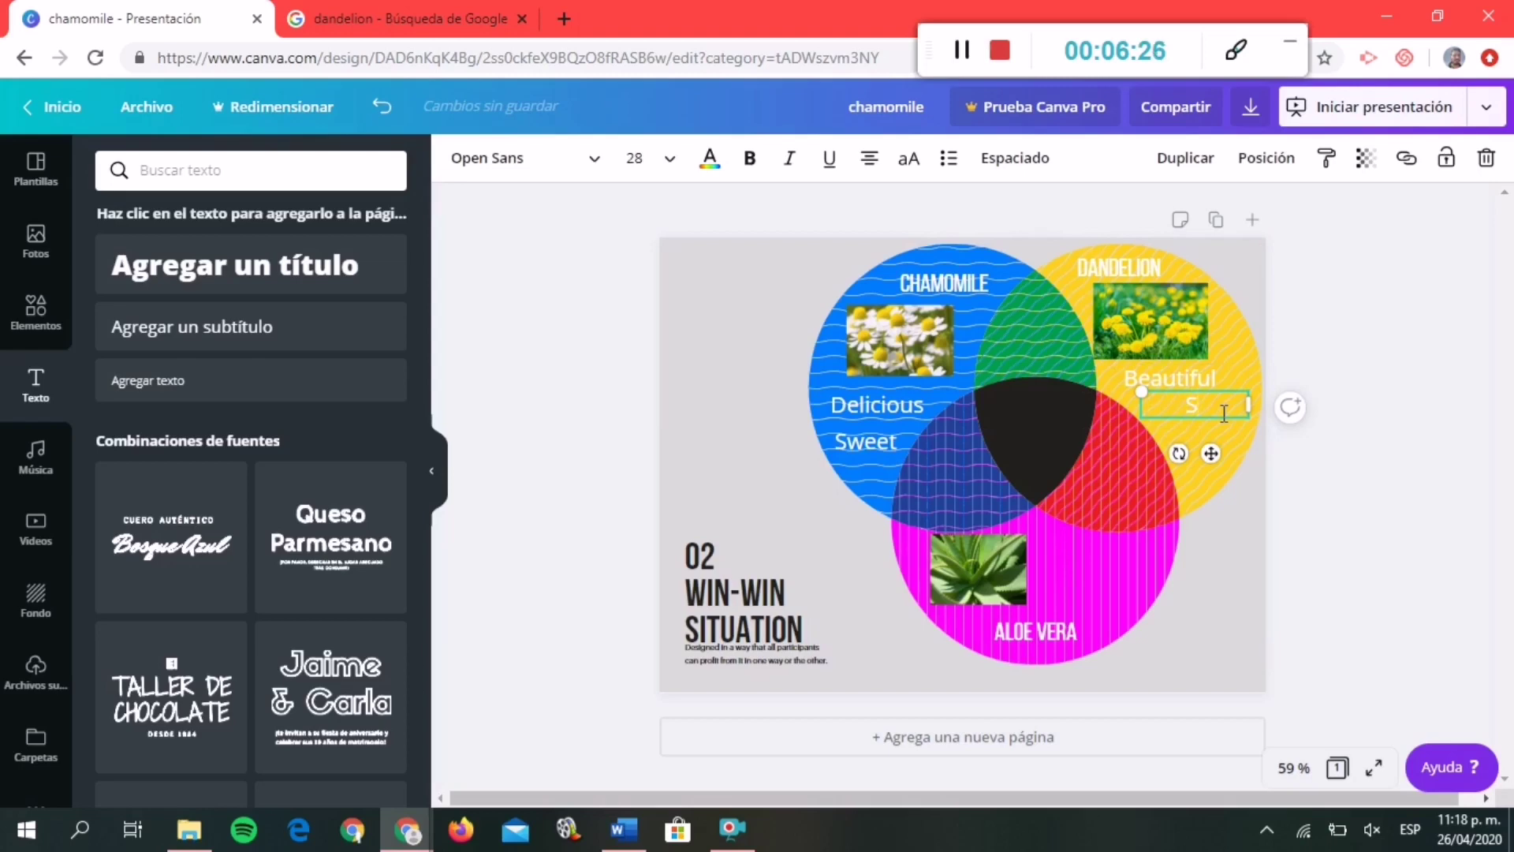
pyautogui.write('mall')
pyautogui.click(1206, 419)
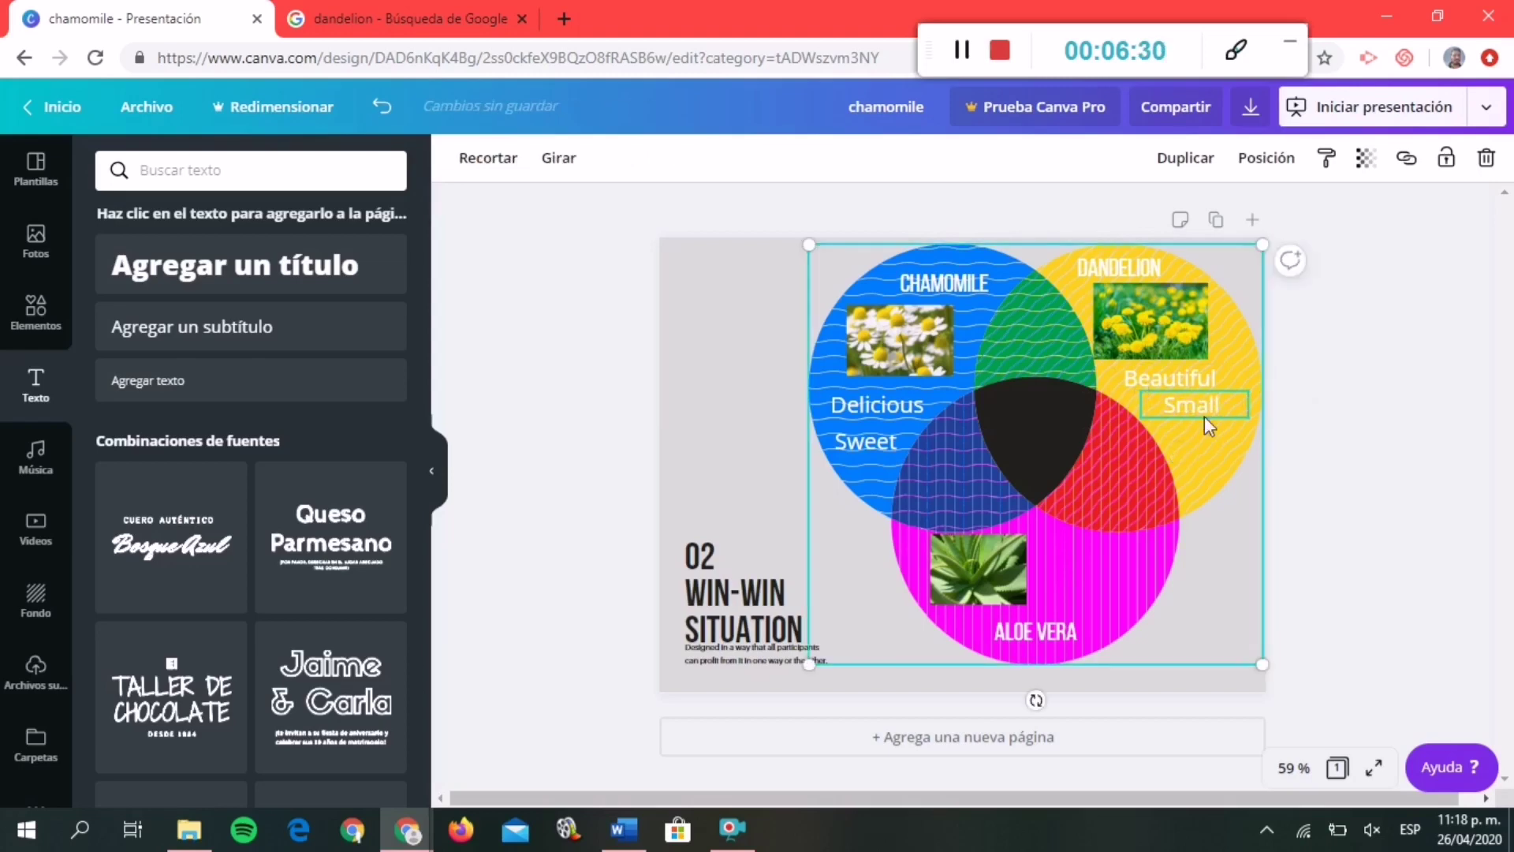
pyautogui.click(1204, 415)
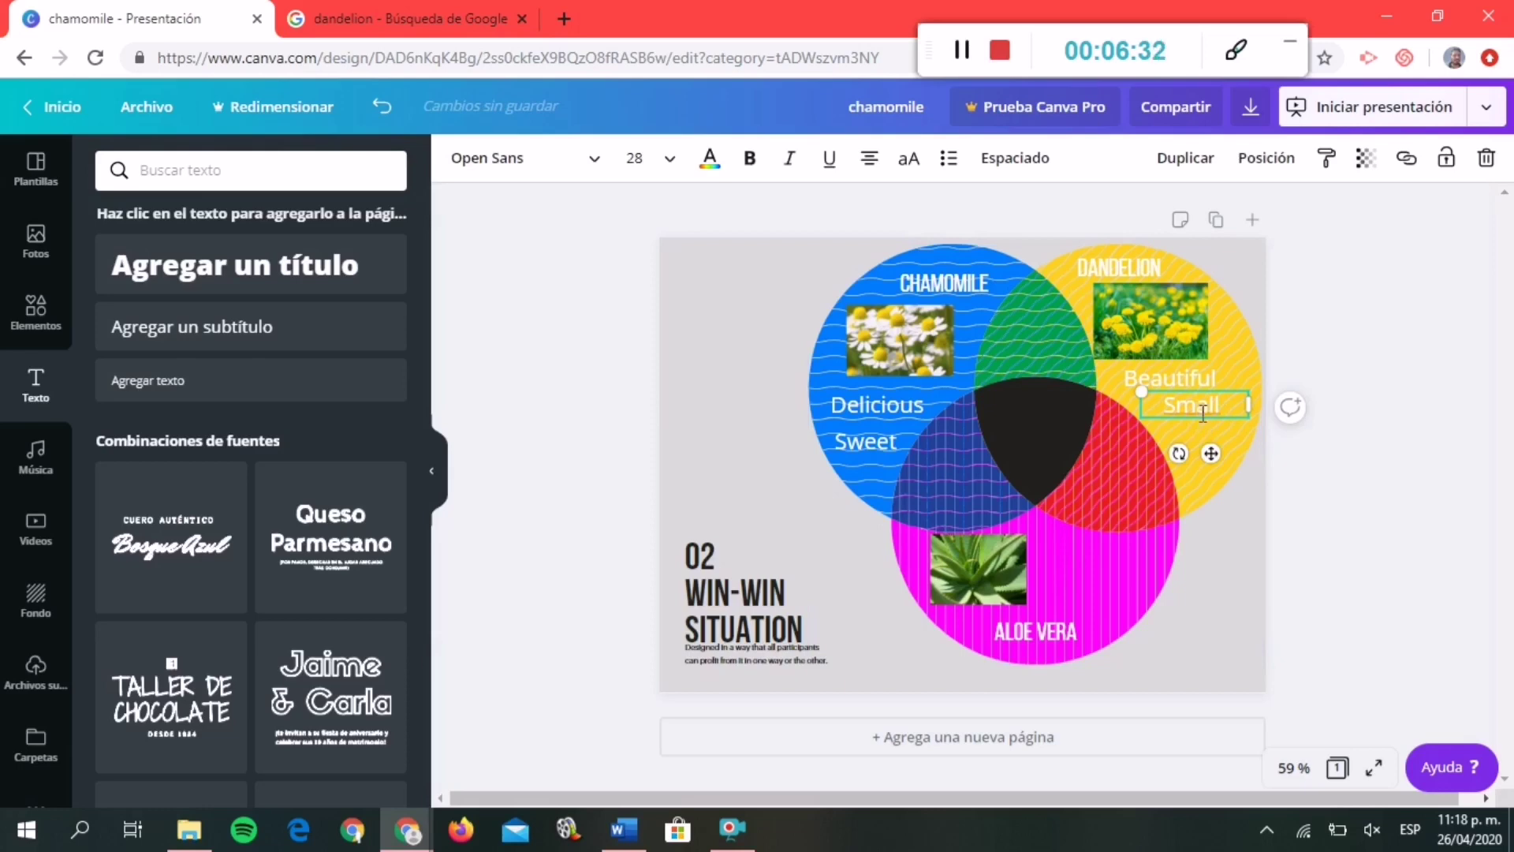
pyautogui.click(1194, 416)
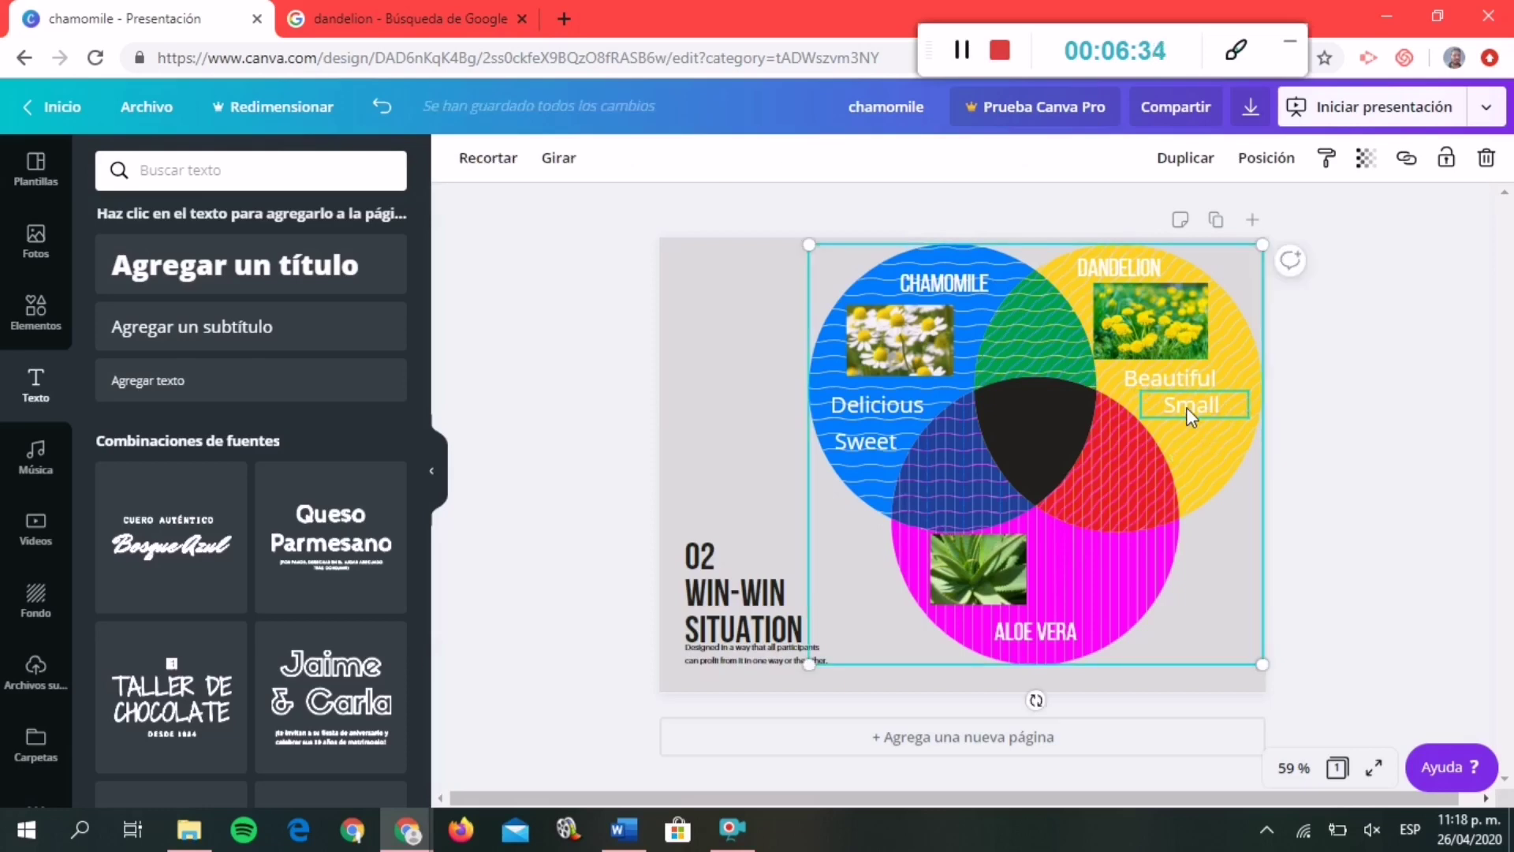
pyautogui.click(1186, 404)
# Paste a copy into the magenta ALOE VERA circle and retype it as 'Large'.
pyautogui.hotkey('ctrl', 'v')
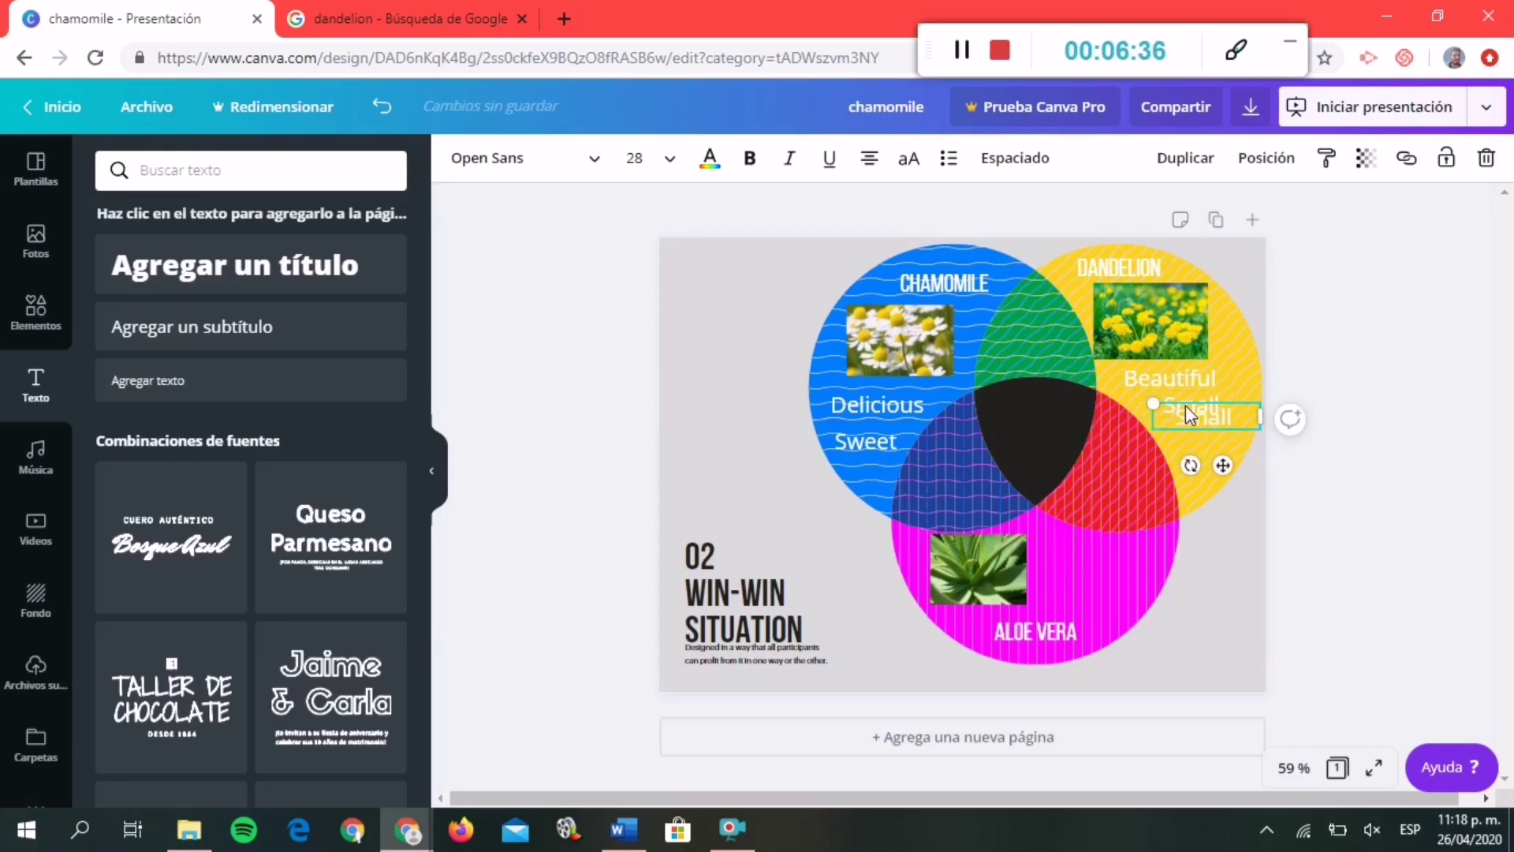
pyautogui.moveTo(1186, 404); pyautogui.dragTo(1077, 538)
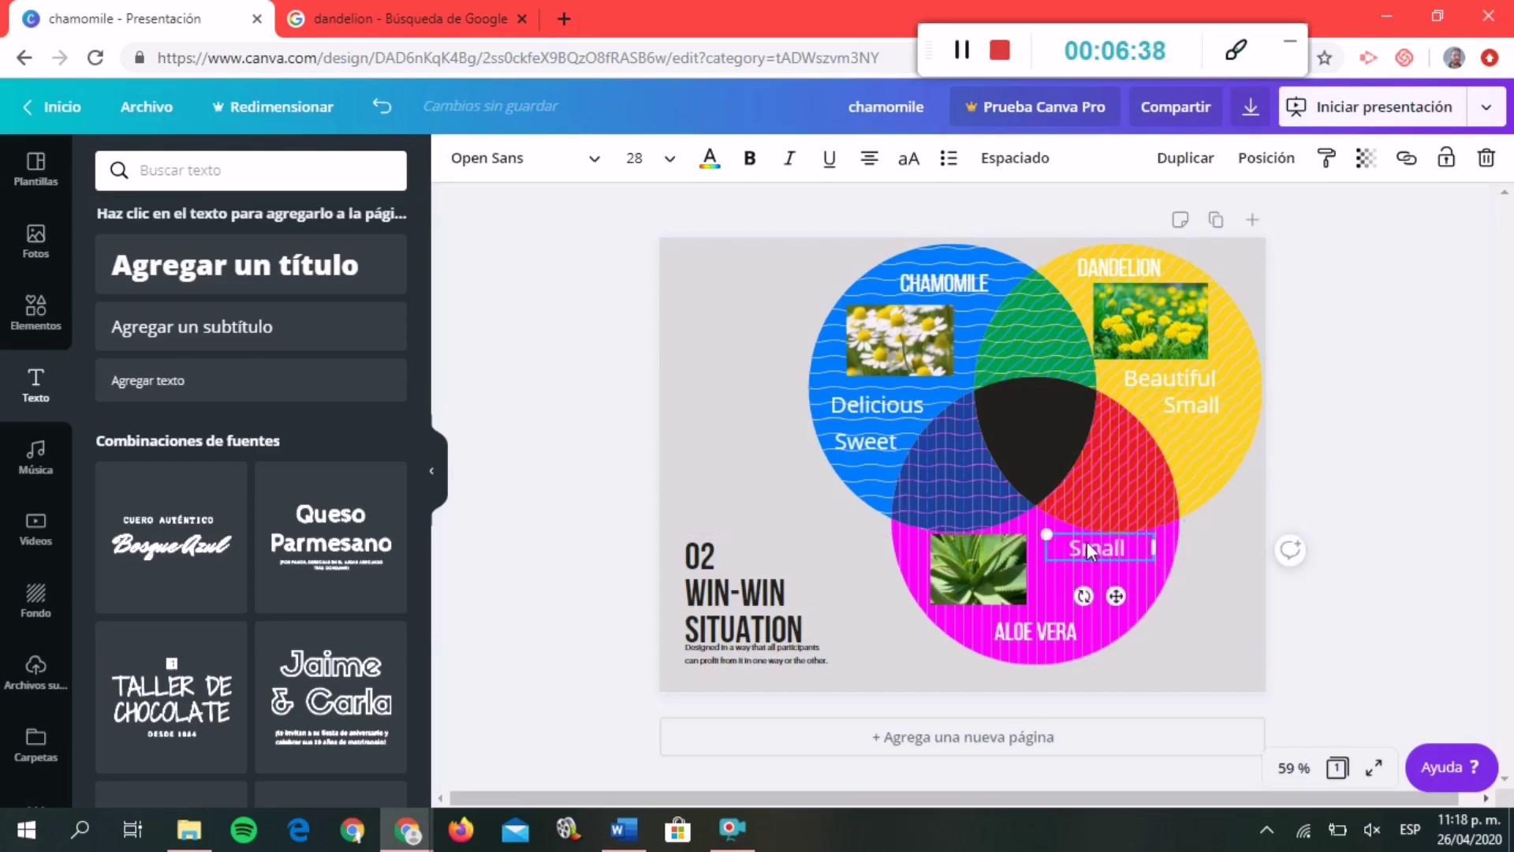
pyautogui.press('BackSpace')
pyautogui.write('Large')
pyautogui.click(1325, 586)
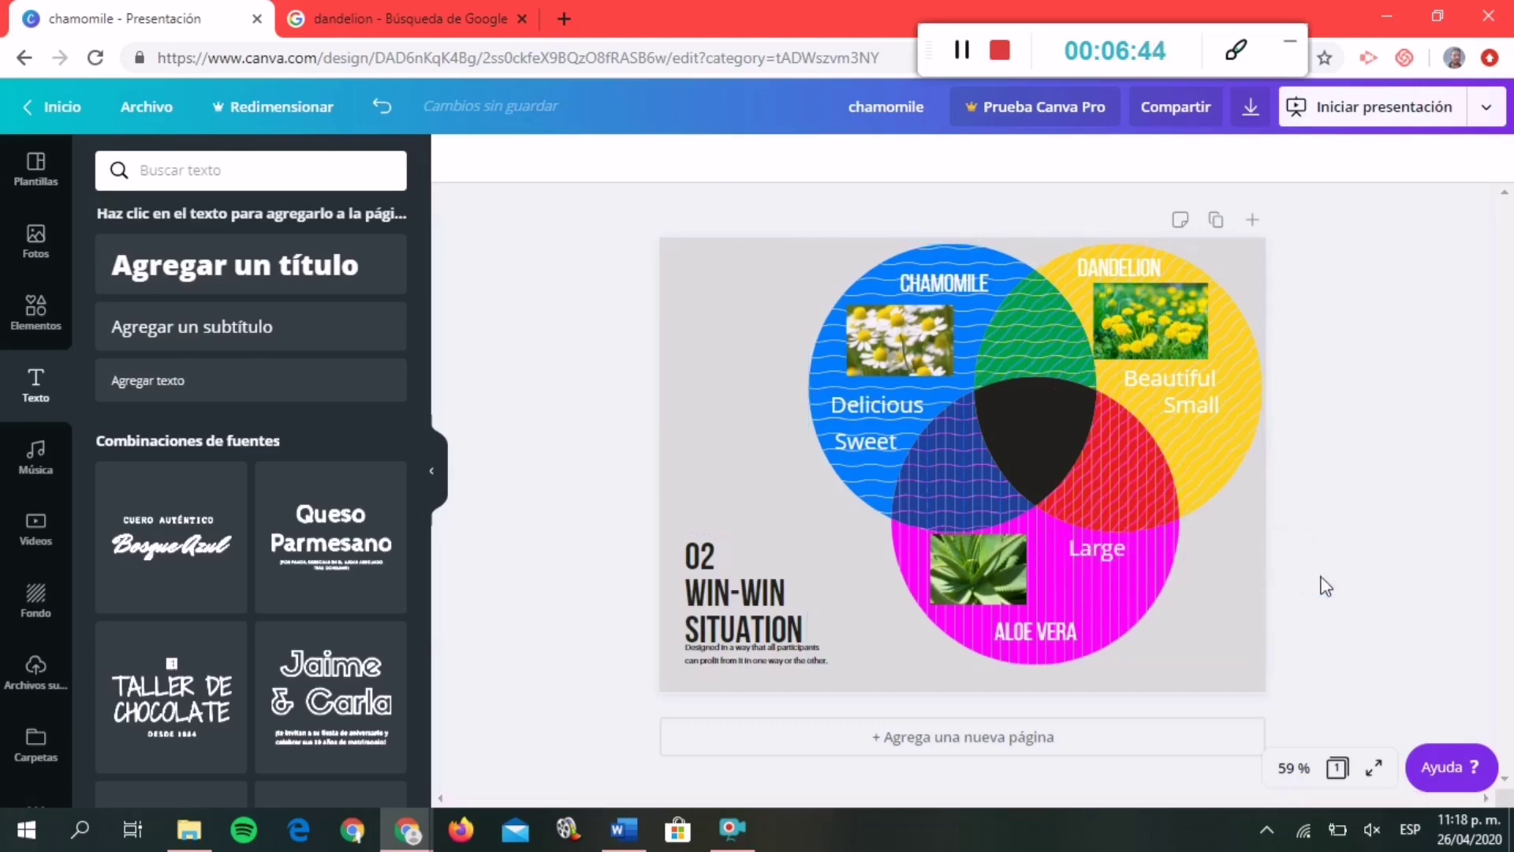
# Copy Small into the ALOE VERA circle below Large and retype it as 'Important'.
pyautogui.click(1191, 405)
pyautogui.hotkey('ctrl', 'c')
pyautogui.hotkey('ctrl', 'v')
pyautogui.moveTo(1228, 420); pyautogui.dragTo(1117, 587)
pyautogui.click(1118, 584)
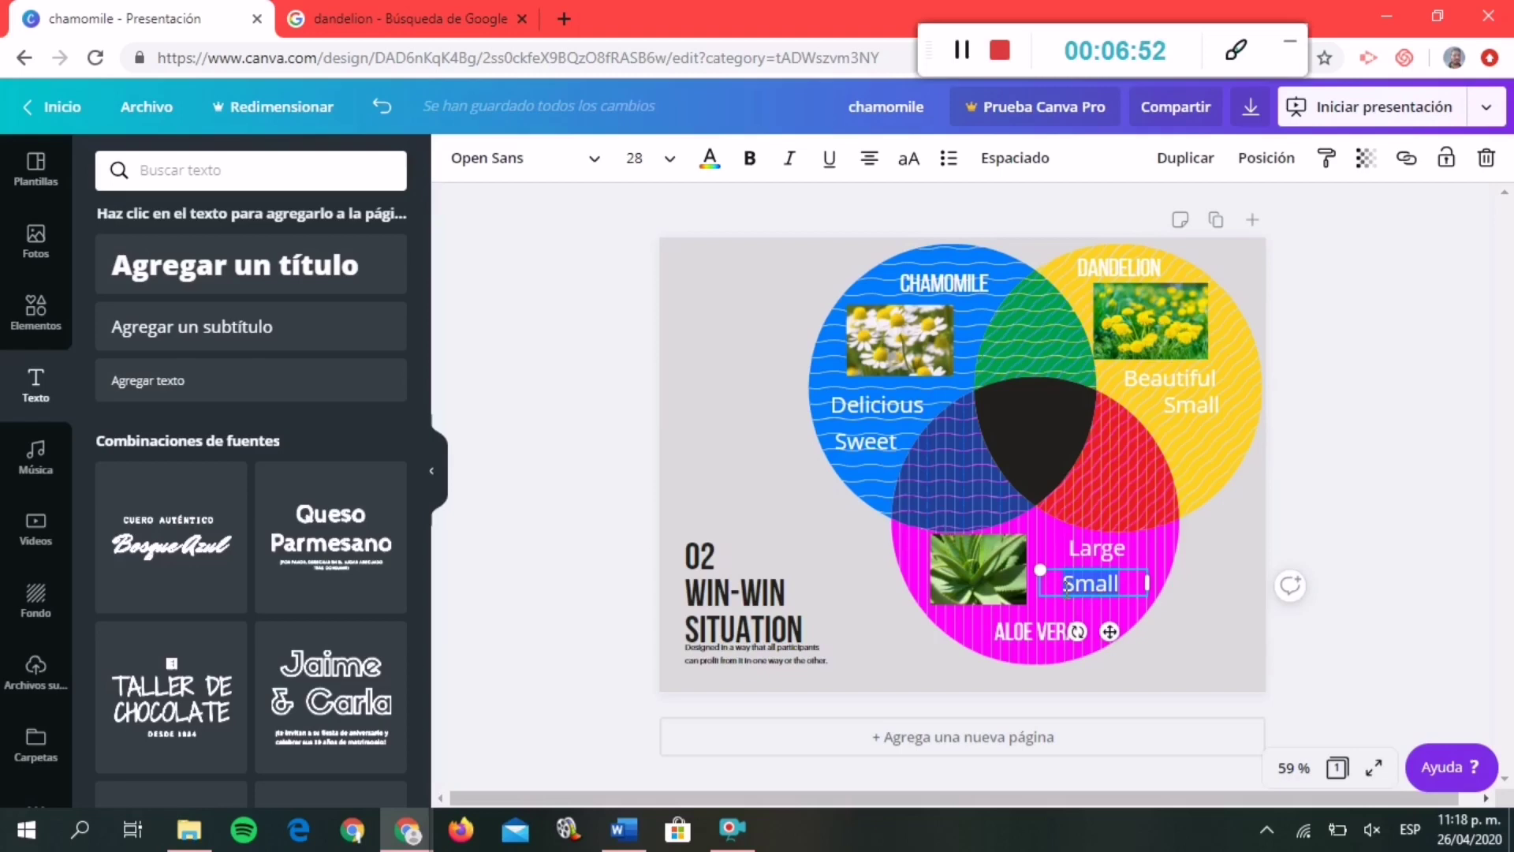
pyautogui.press('BackSpace')
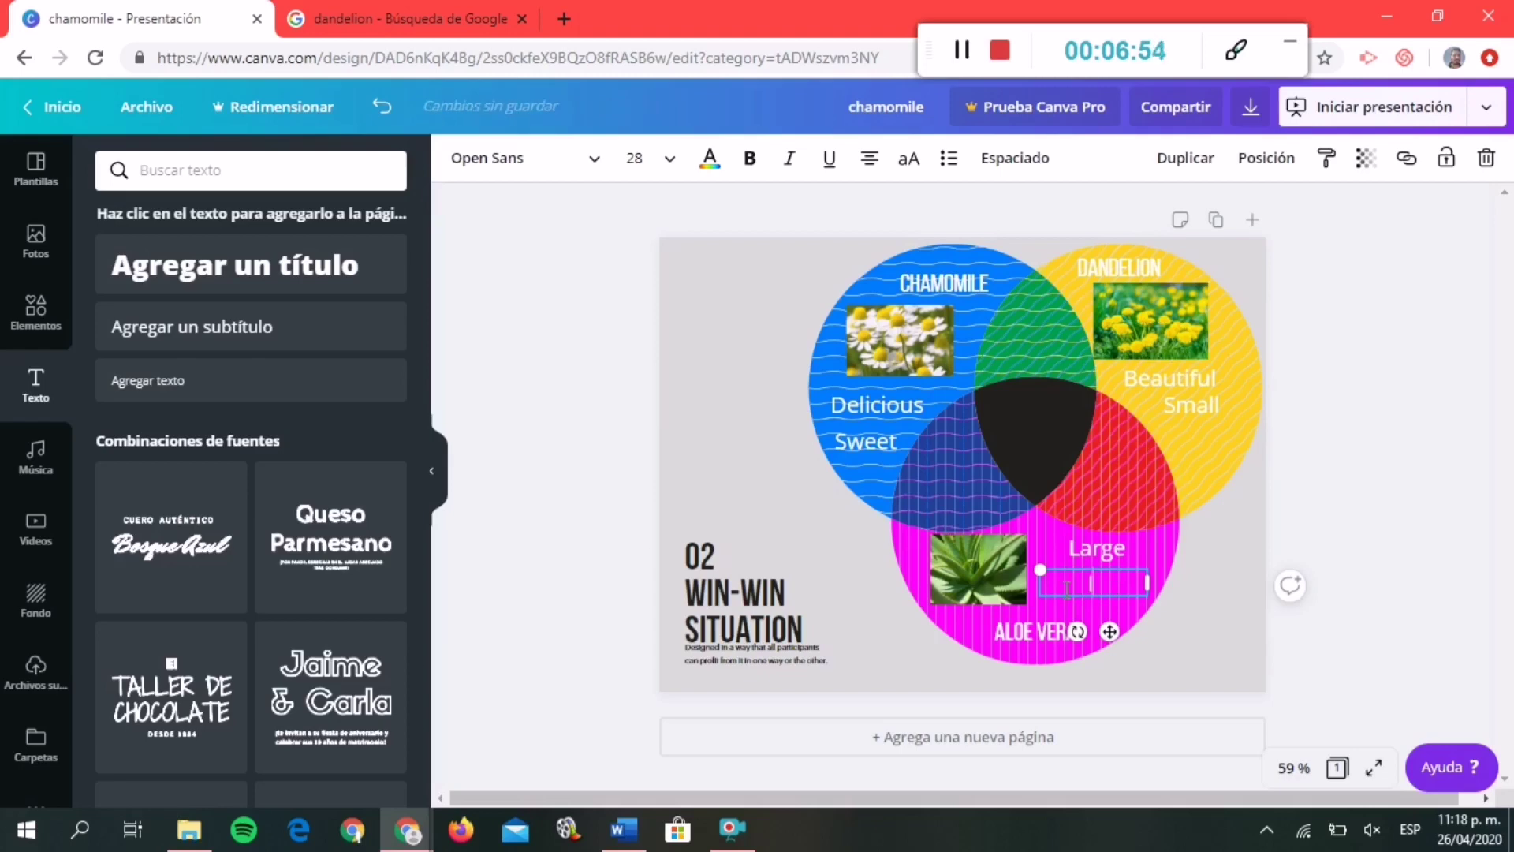
pyautogui.write('Important')
pyautogui.click(1369, 579)
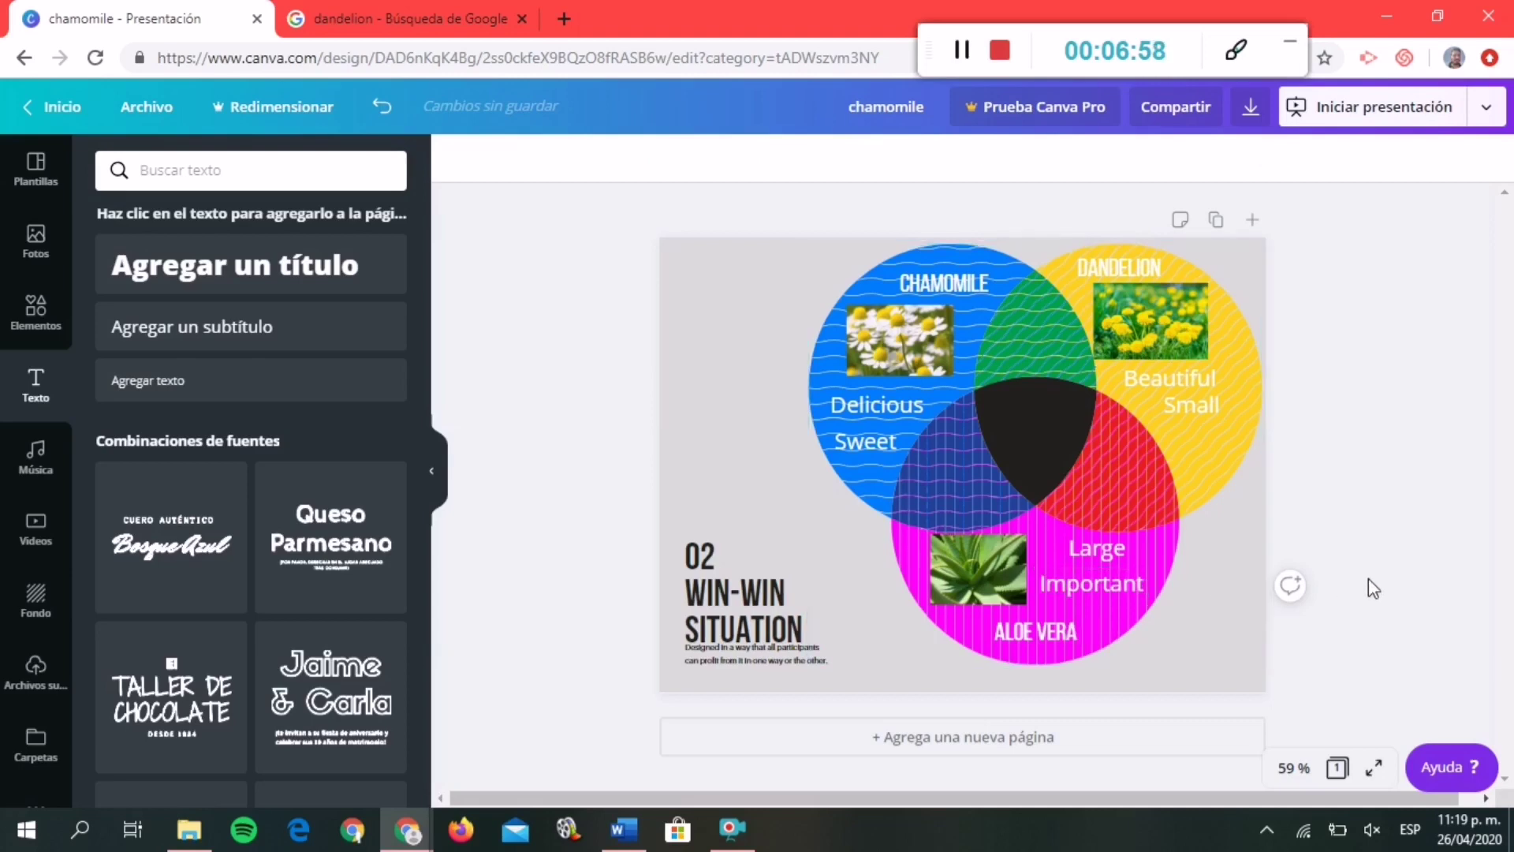
# Label the CHAMOMILE–DANDELION overlap 'Pretty' and the CHAMOMILE–ALOE VERA overlap 'Big'.
pyautogui.hotkey('ctrl', 'v')
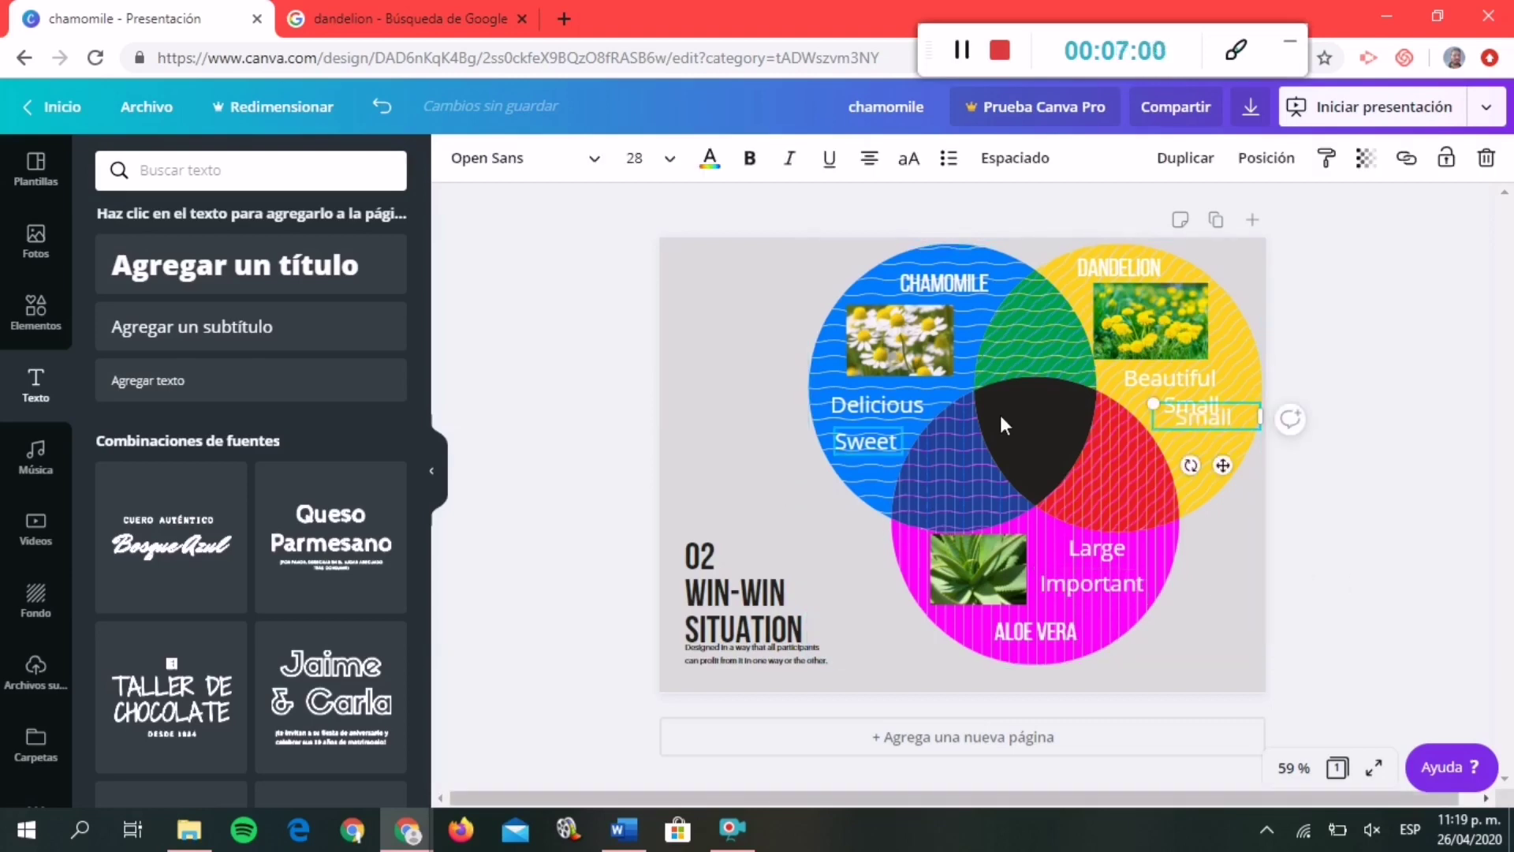
pyautogui.moveTo(1183, 423); pyautogui.dragTo(1024, 343)
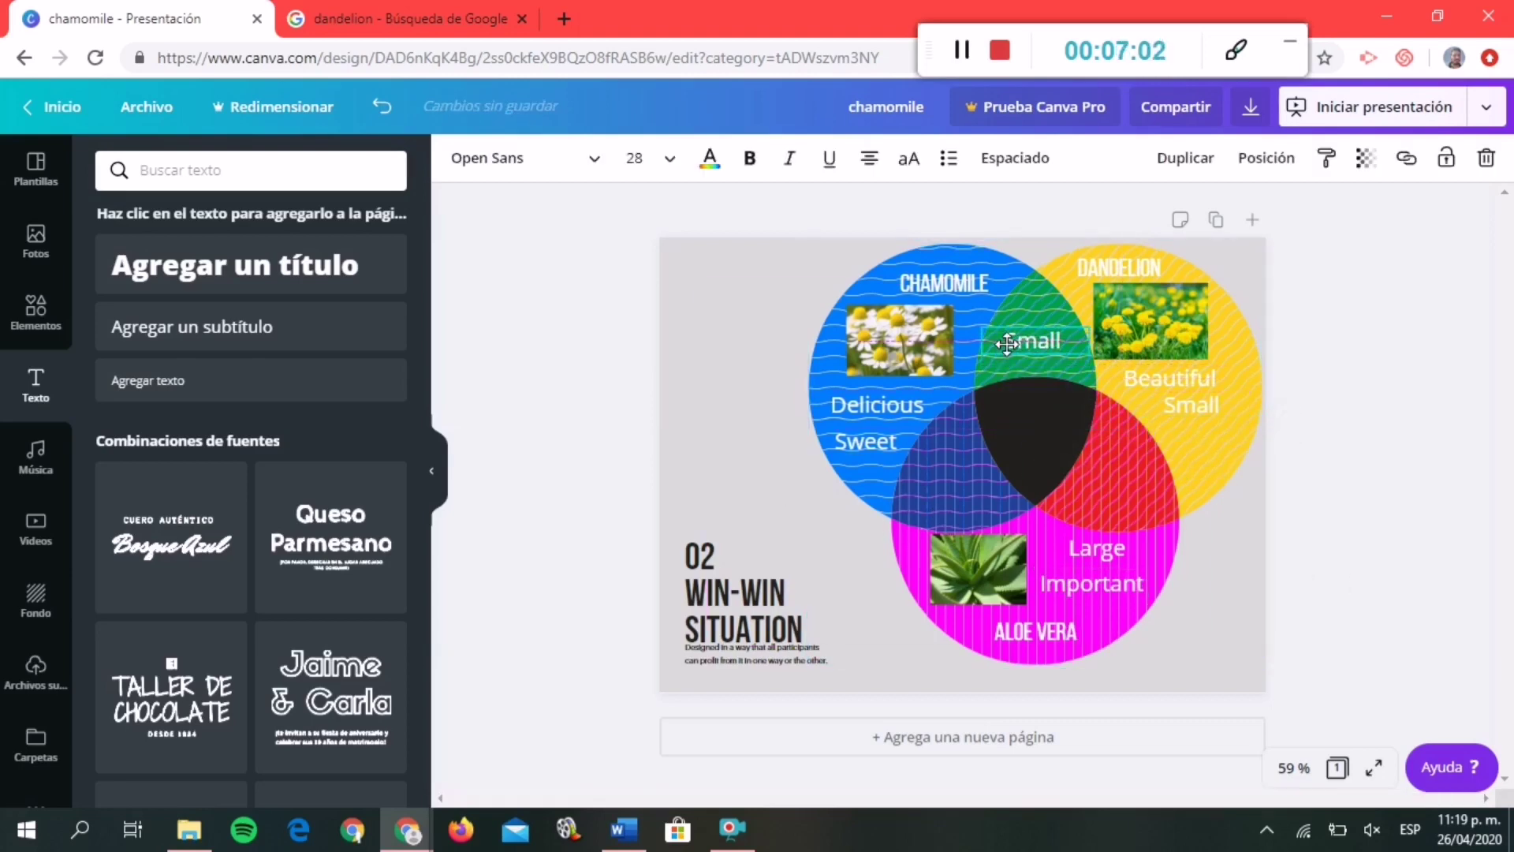
pyautogui.write('P')
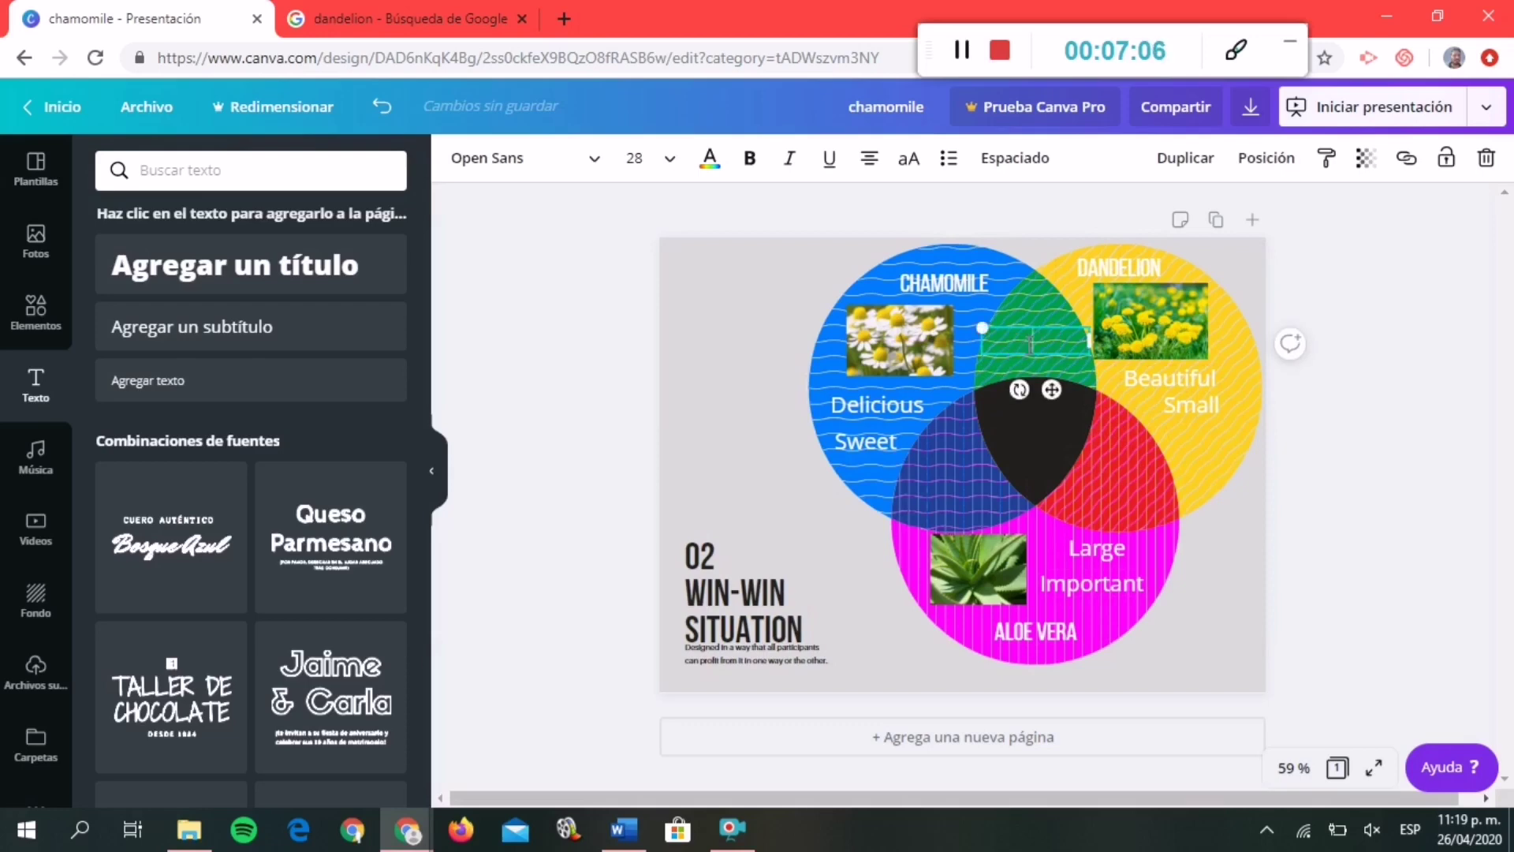
pyautogui.write('retty')
pyautogui.click(1357, 502)
pyautogui.press('Tab')
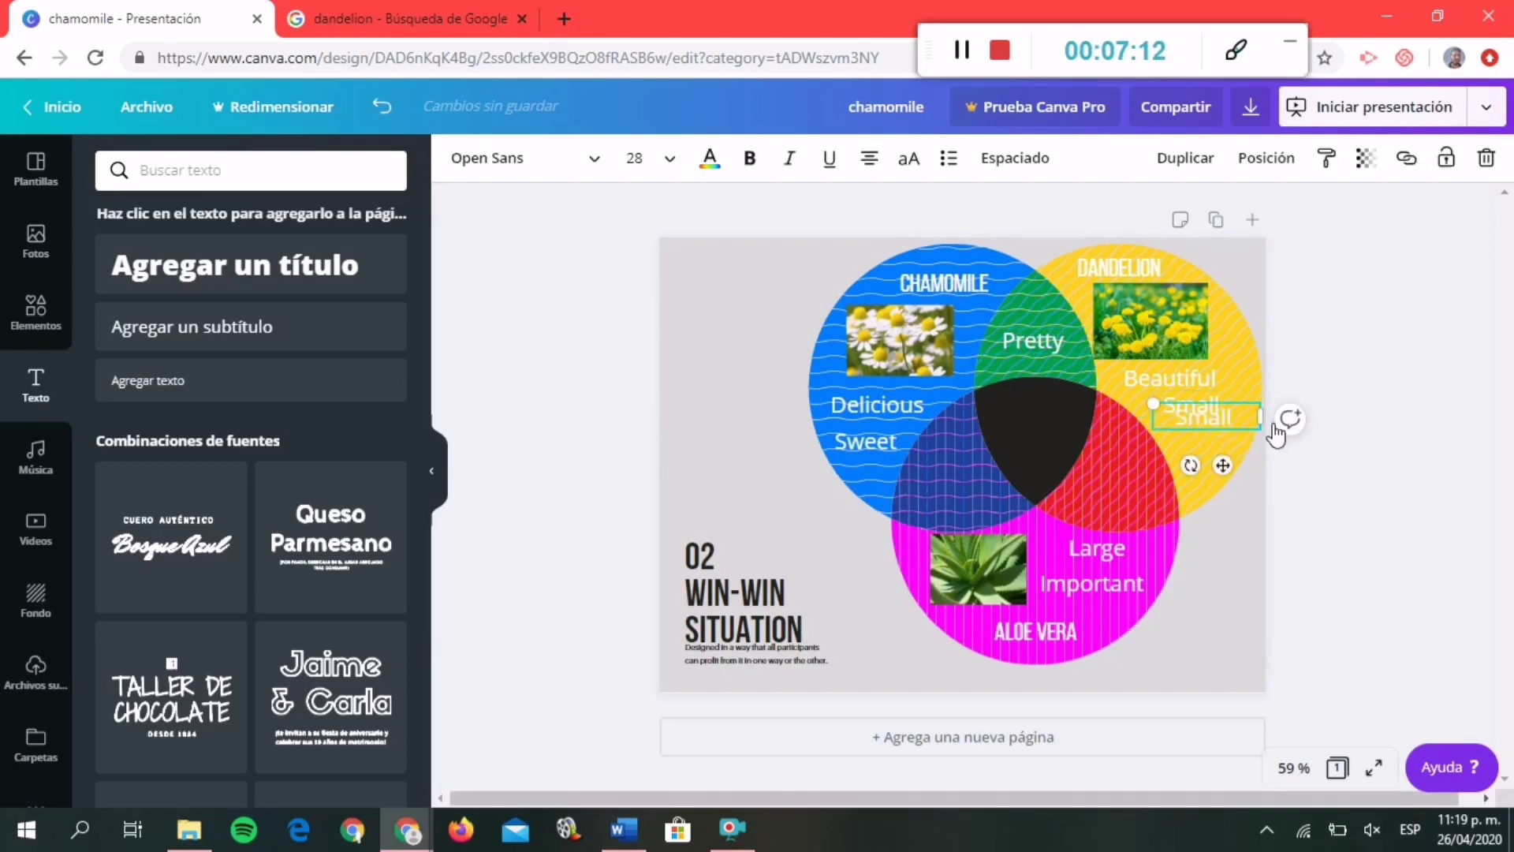
pyautogui.moveTo(1240, 420); pyautogui.dragTo(987, 495)
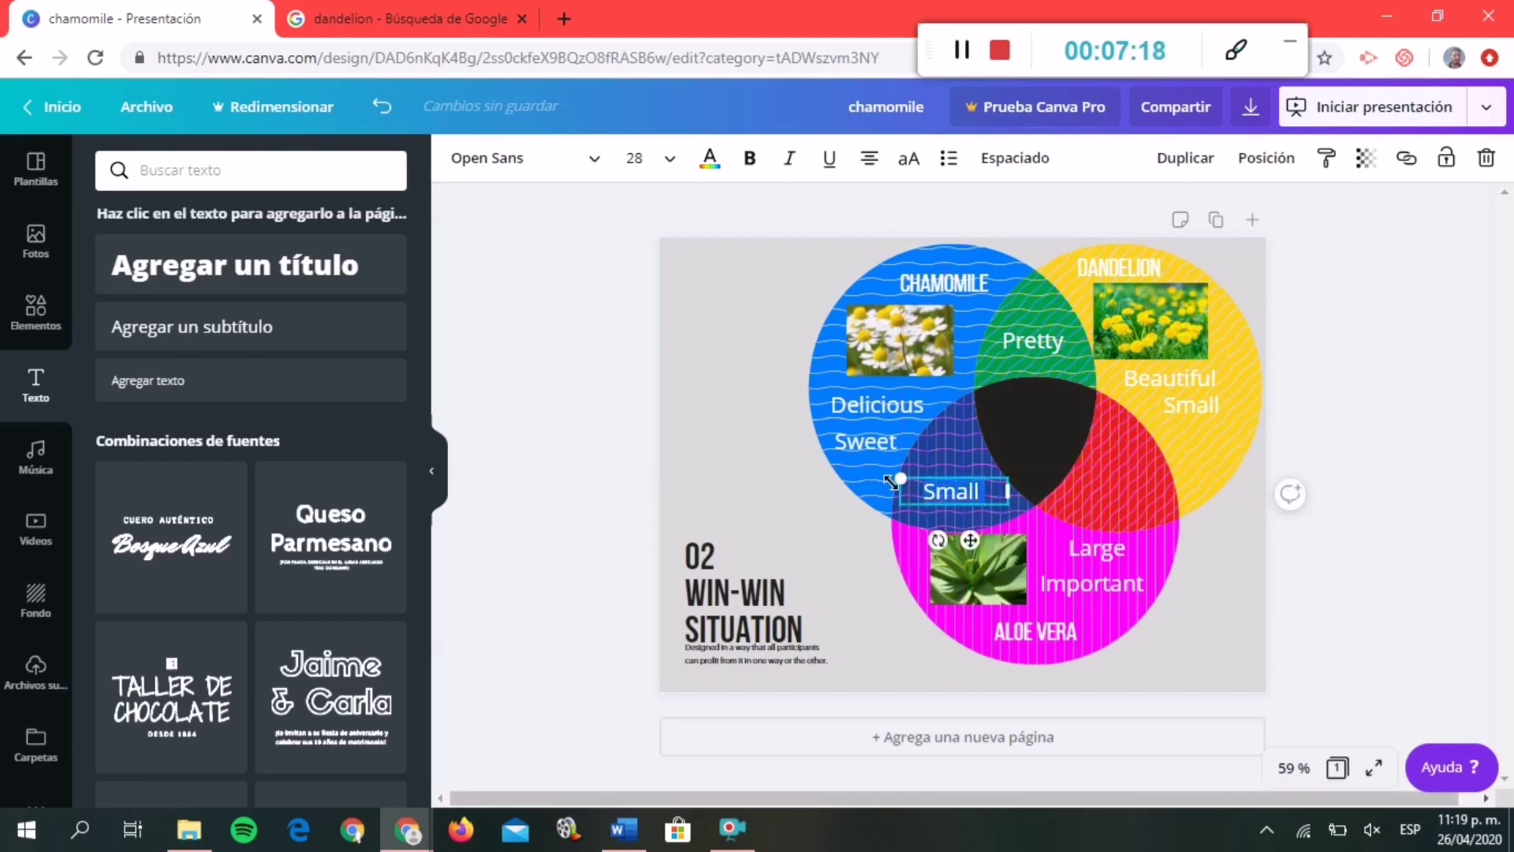
pyautogui.write('Big')
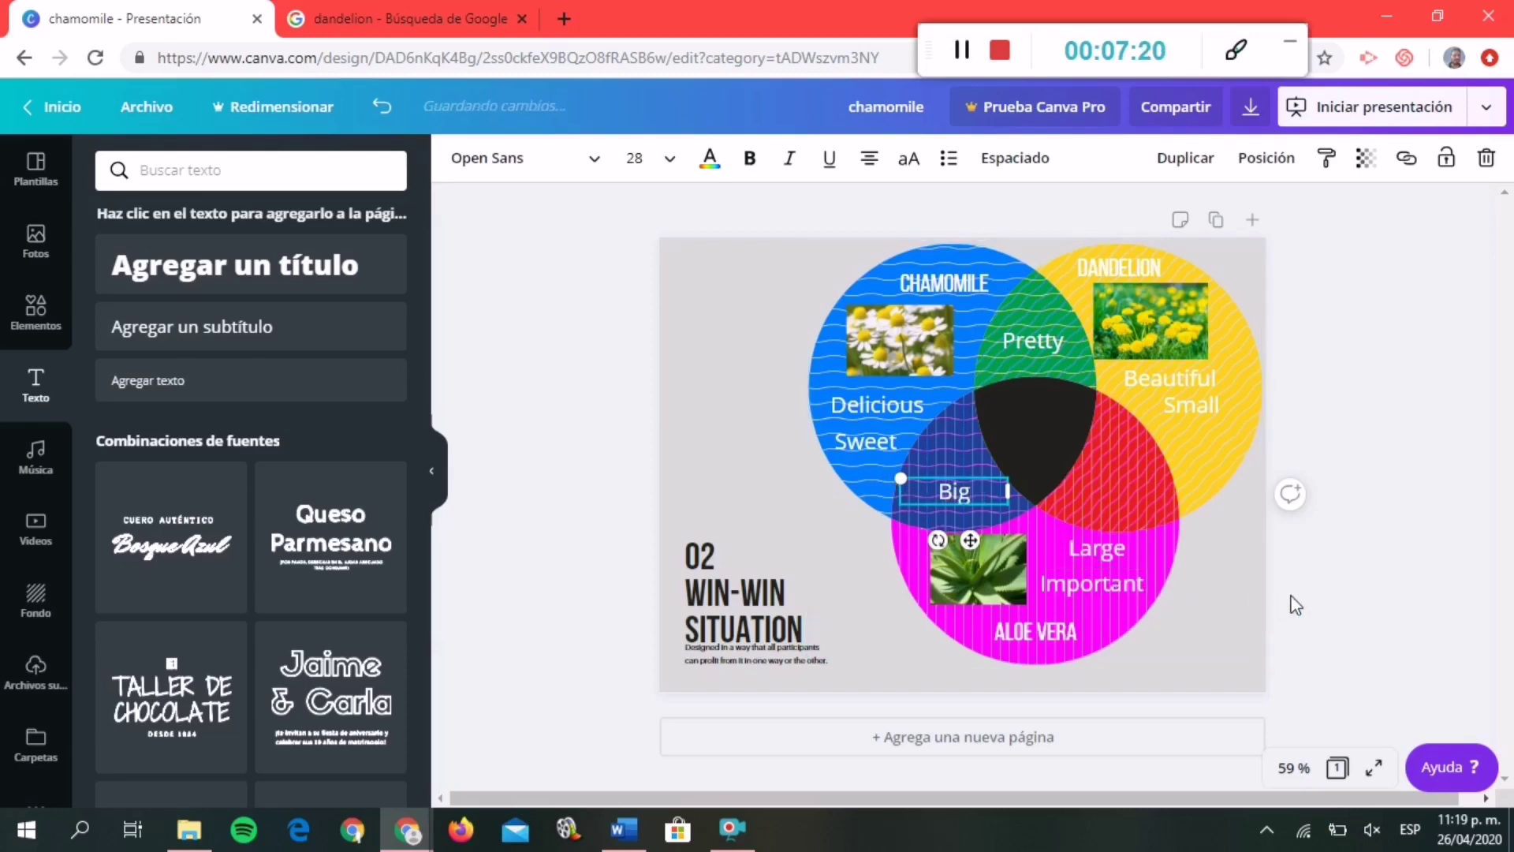
pyautogui.click(1296, 605)
# Label the DANDELION–ALOE VERA overlap 'Bitter' and the black centre 'Healthy'.
pyautogui.click(1191, 408)
pyautogui.hotkey('ctrl', 'd')
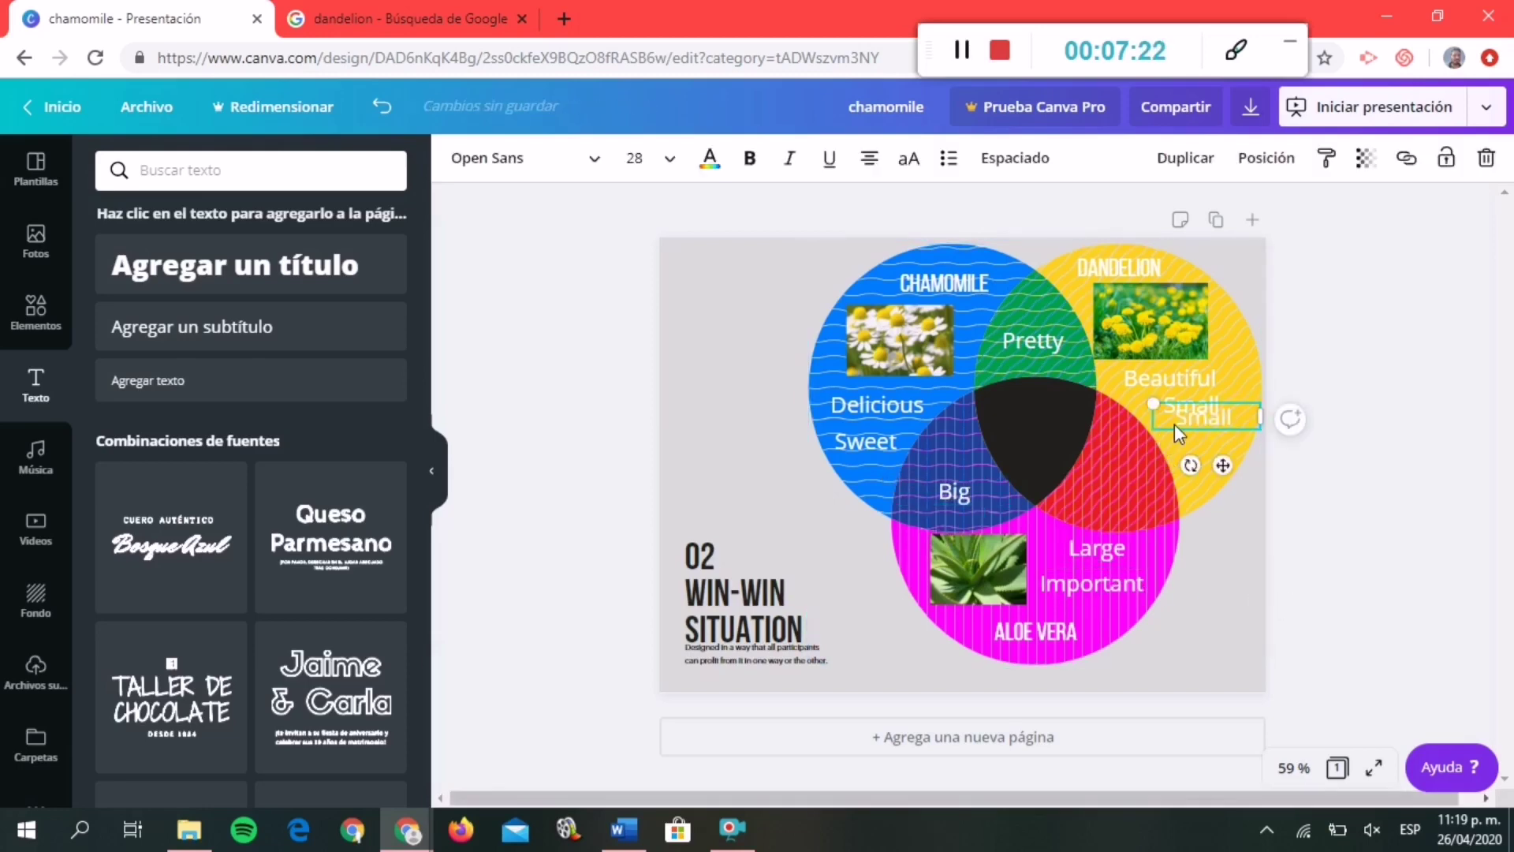
pyautogui.moveTo(1175, 423); pyautogui.dragTo(1093, 494)
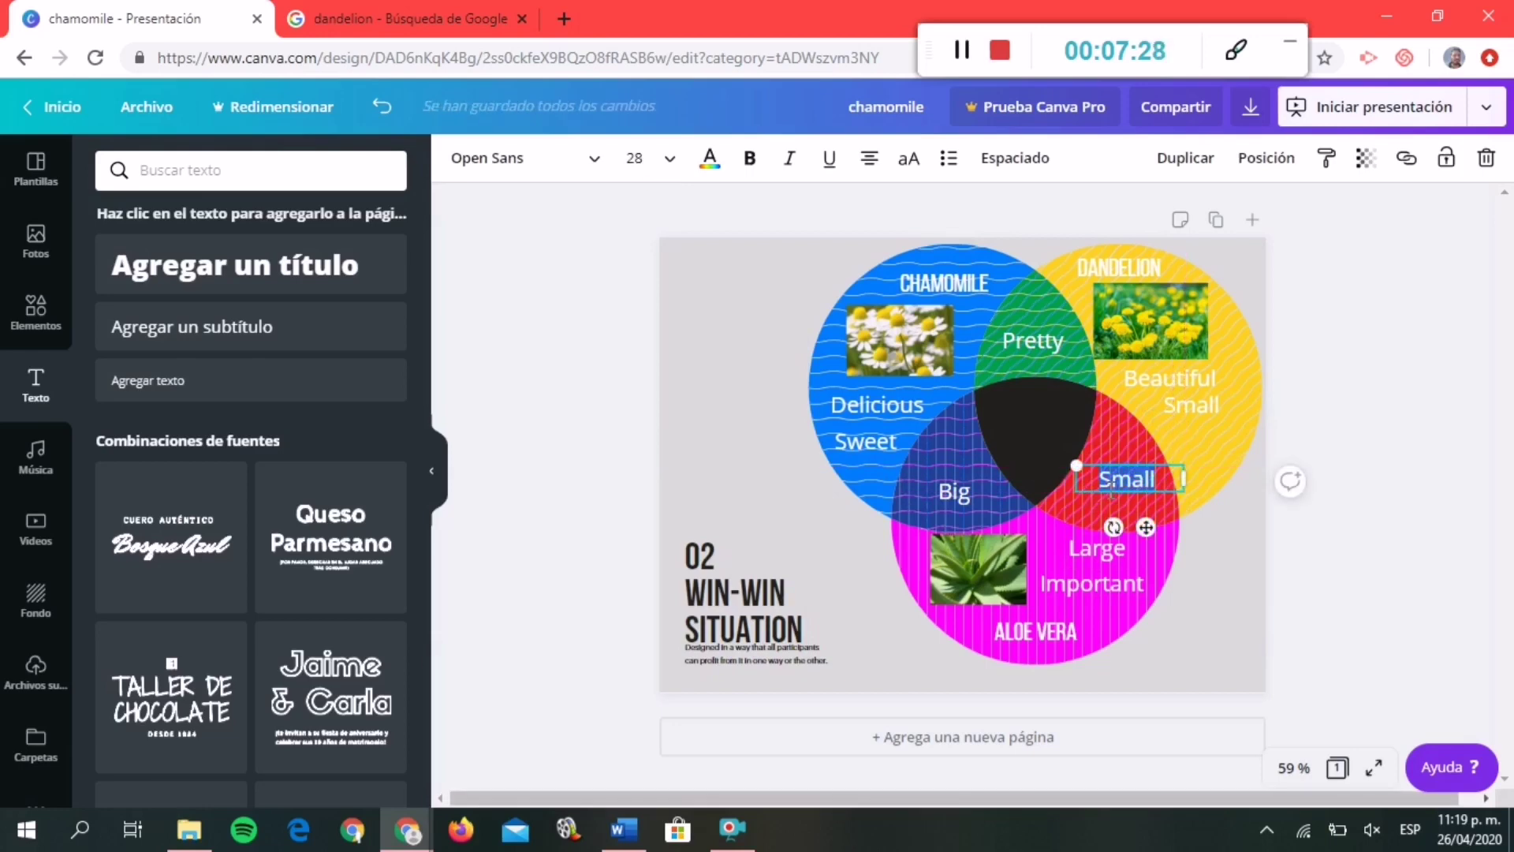
pyautogui.write('Bitter')
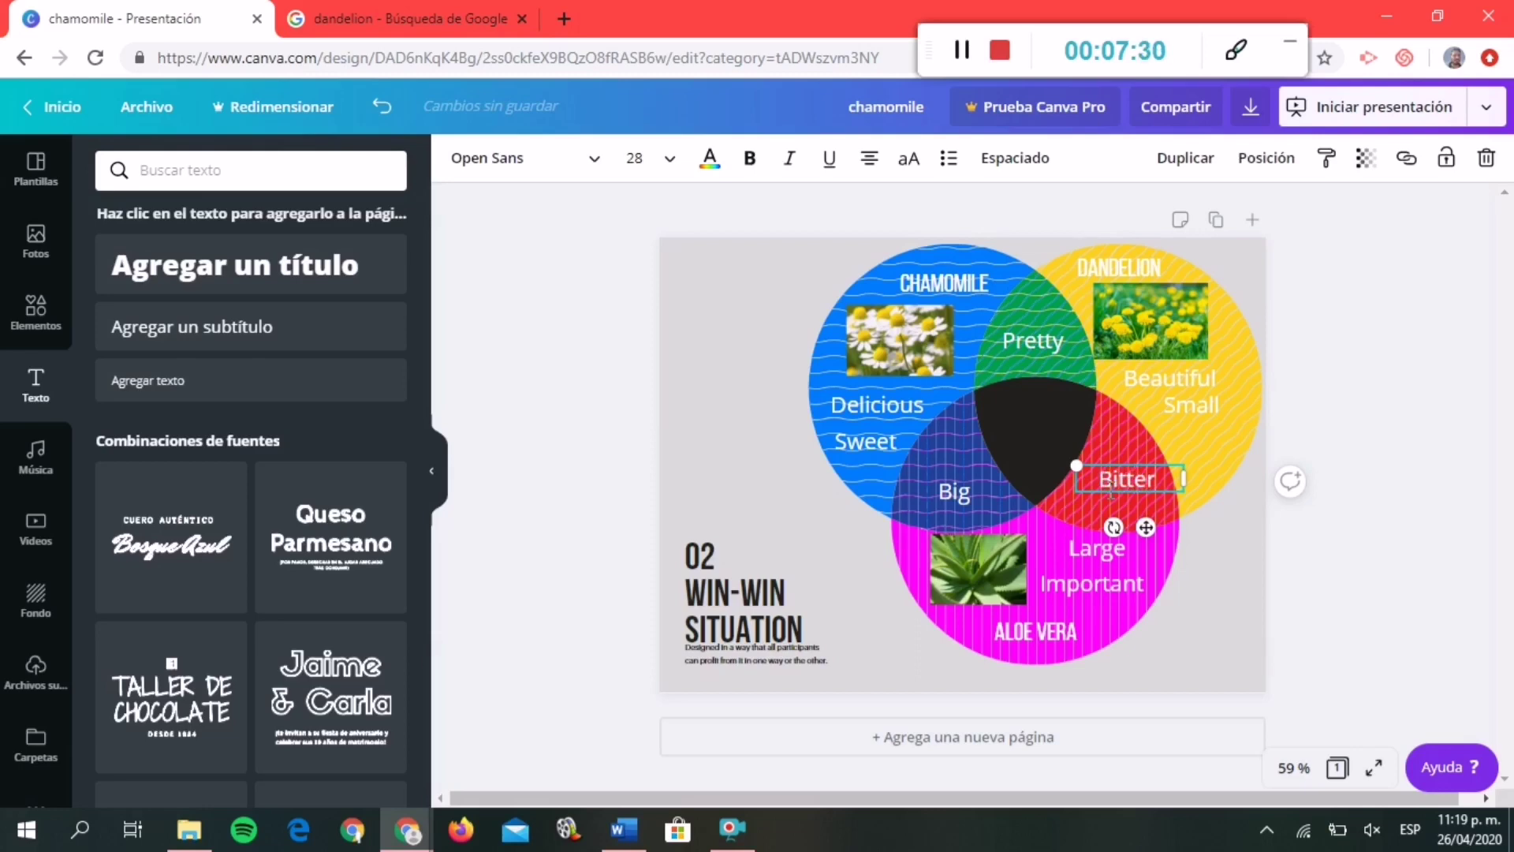
pyautogui.click(1386, 619)
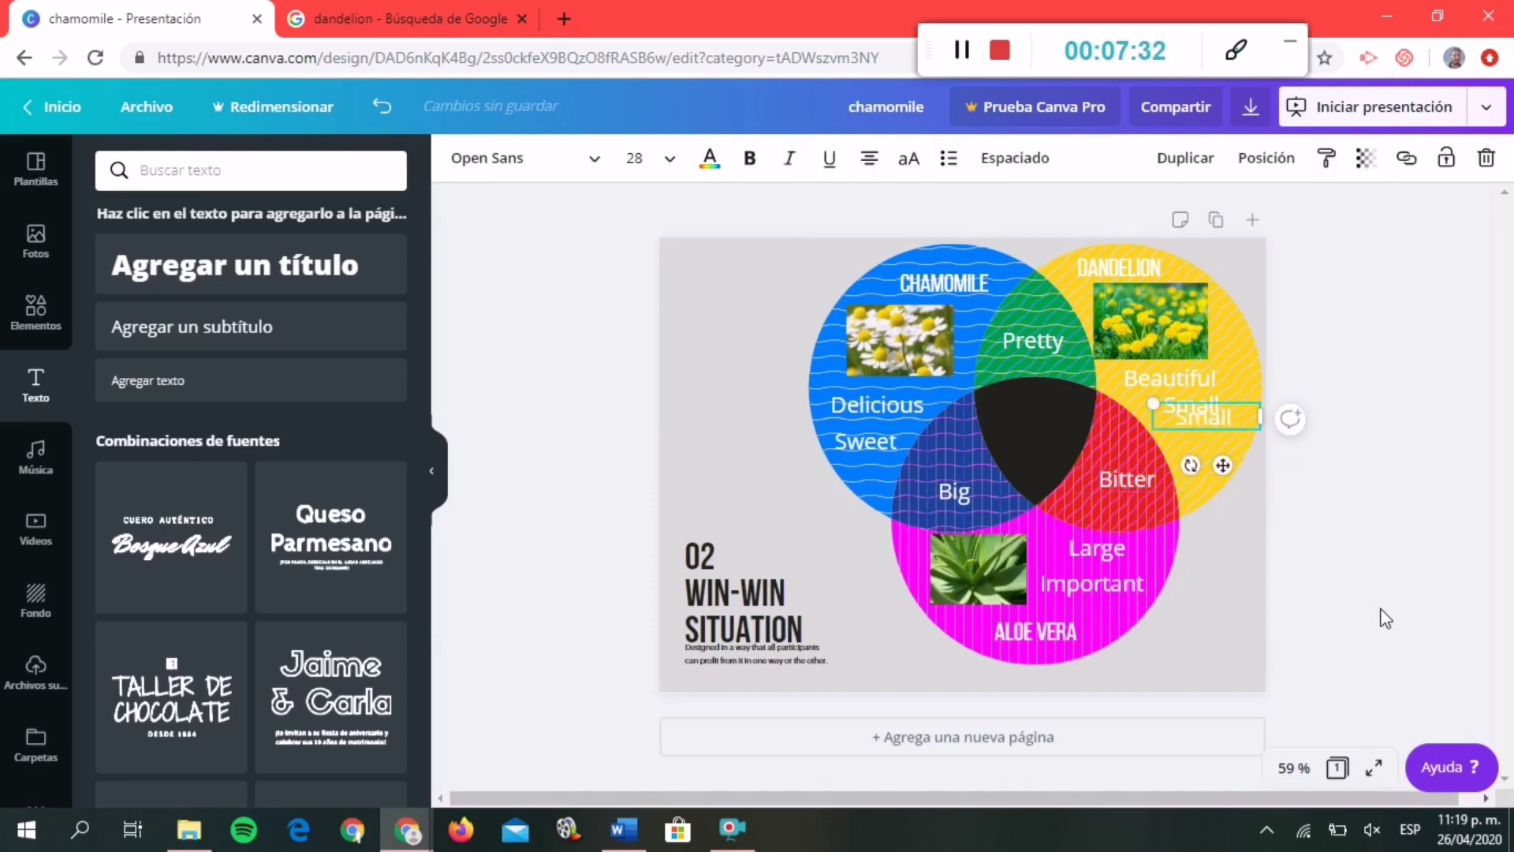
pyautogui.moveTo(1247, 423); pyautogui.dragTo(1062, 418)
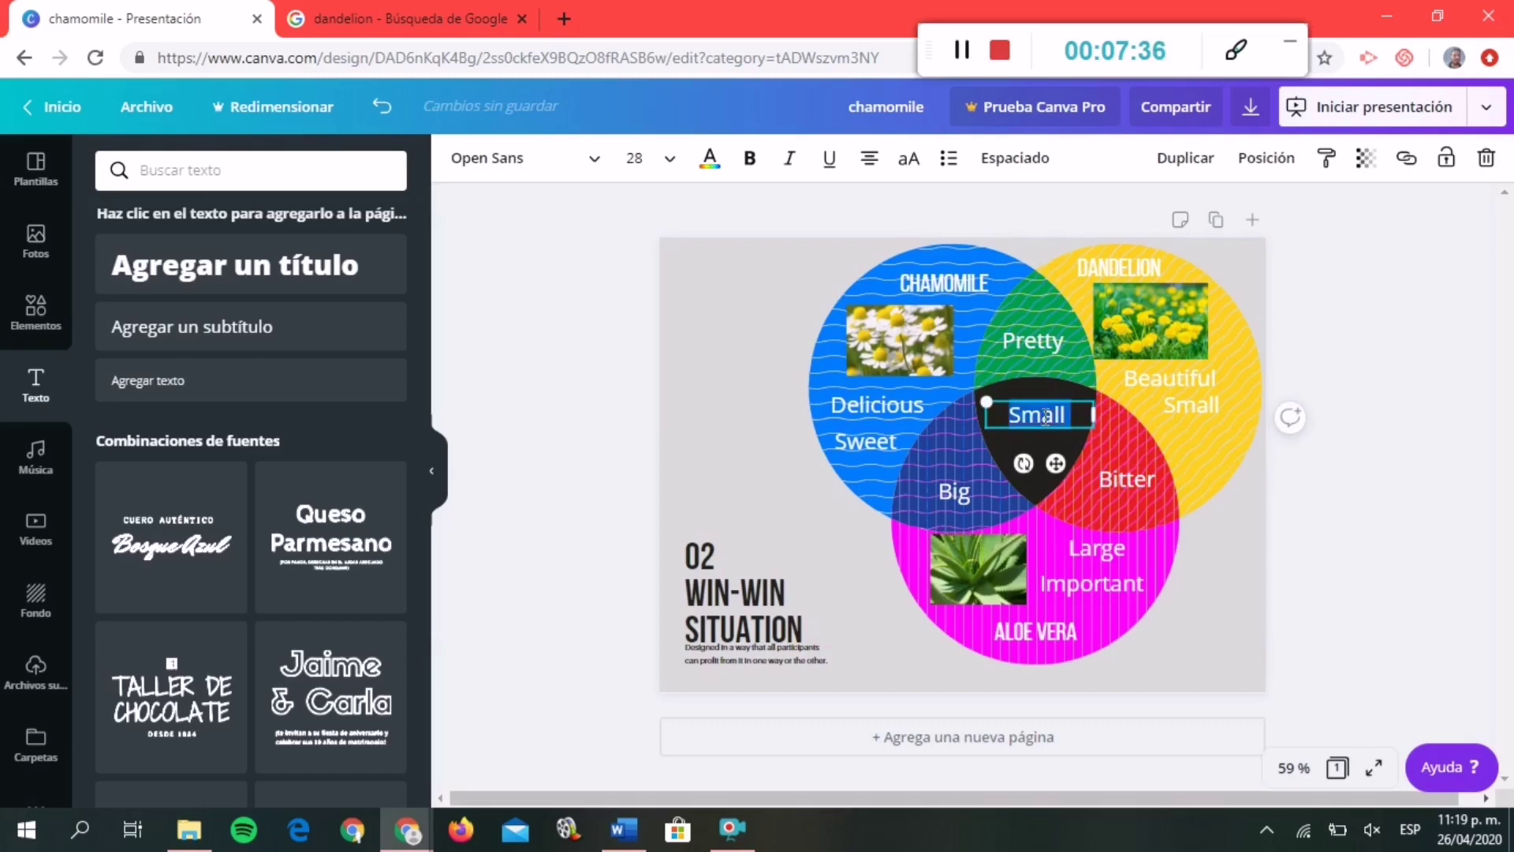
pyautogui.write('Healthy')
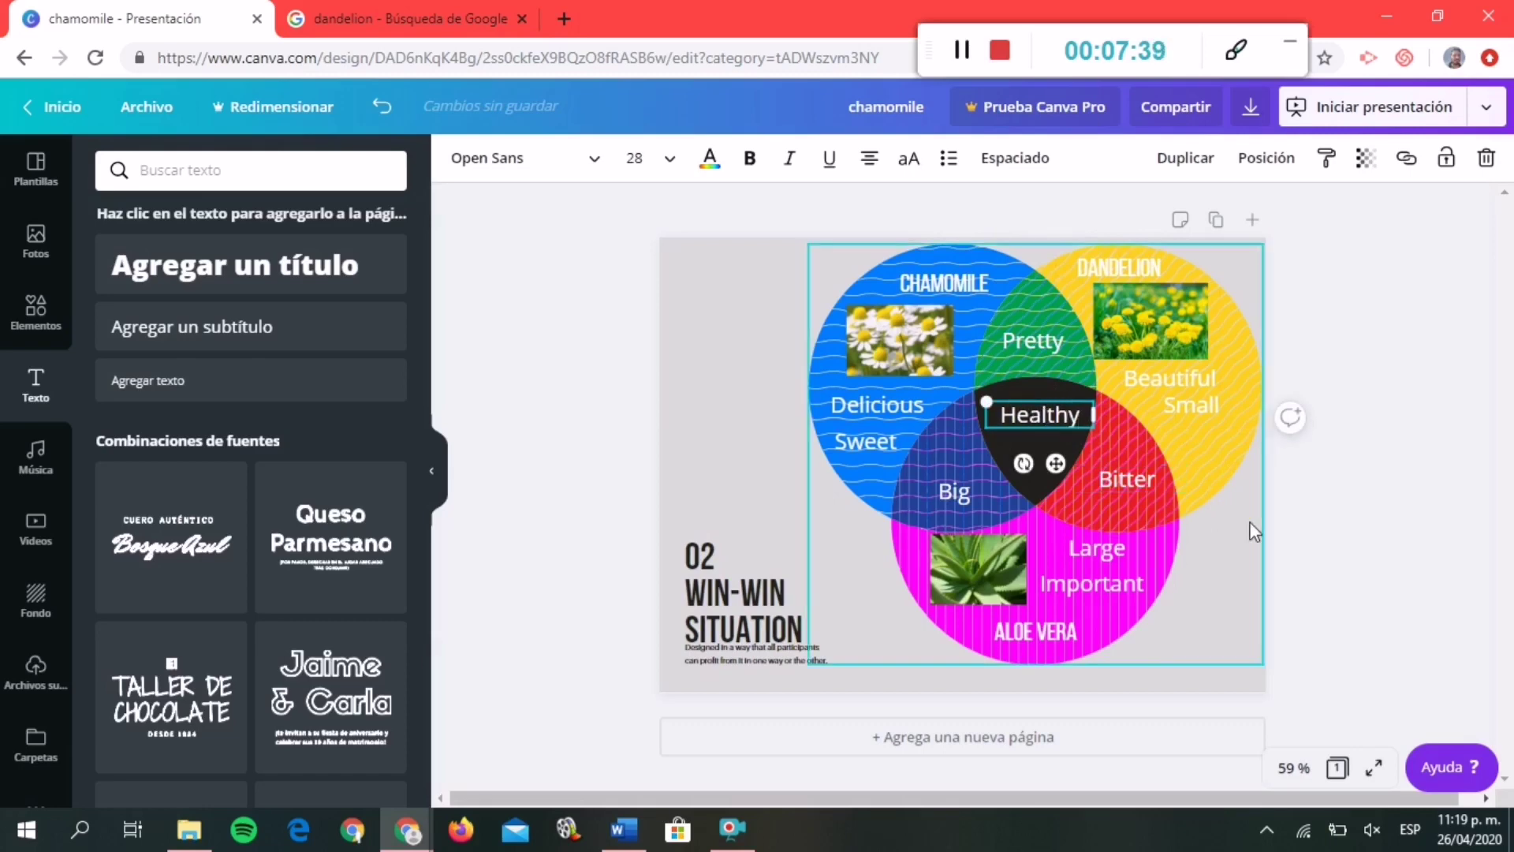
pyautogui.click(1345, 555)
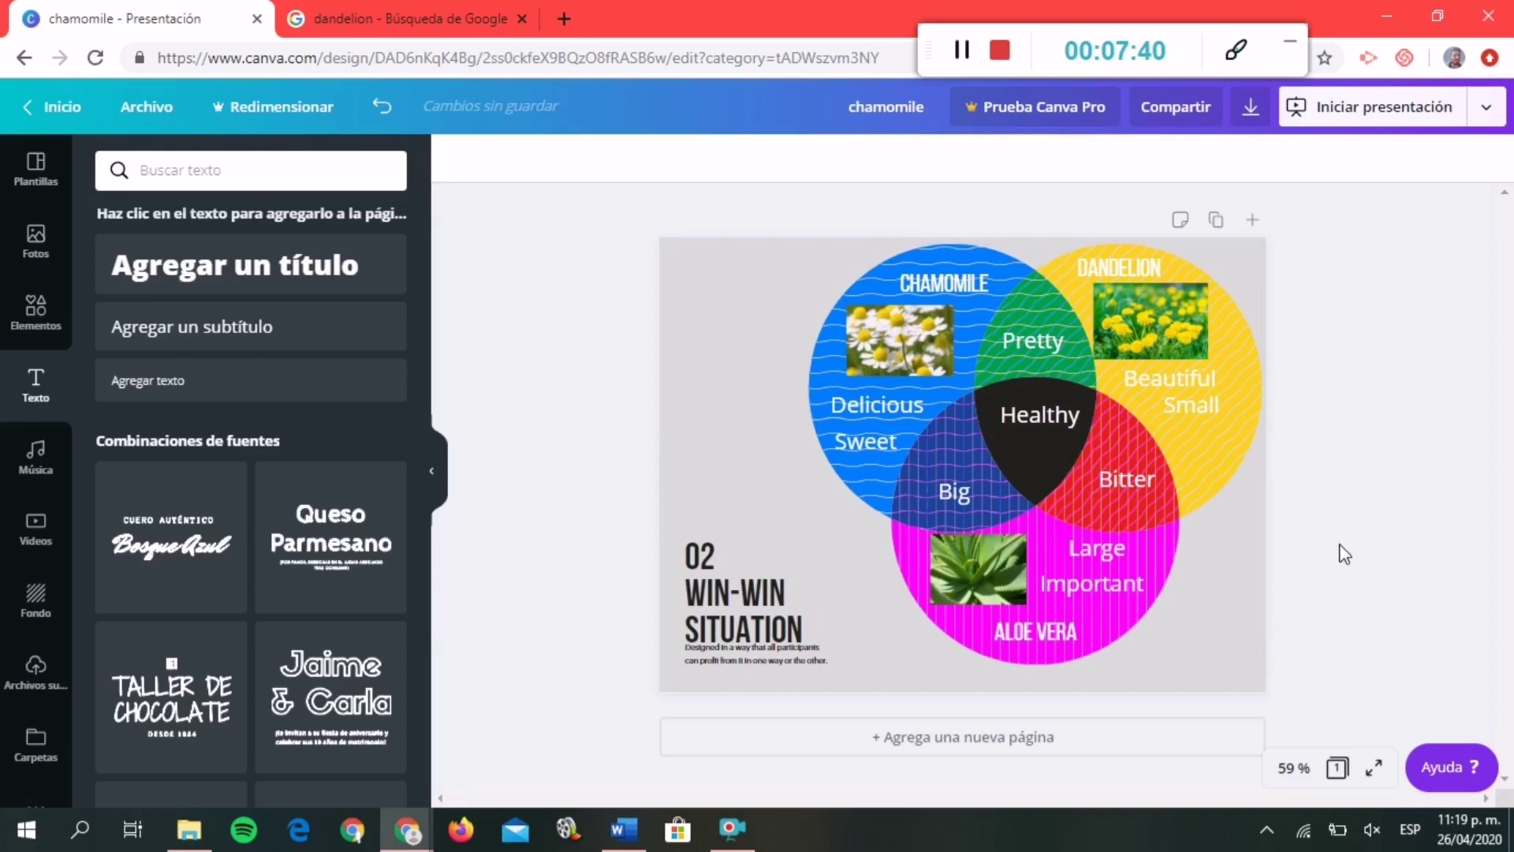
# Change the slide background from grey to a light green from the photo palette.
pyautogui.click(36, 312)
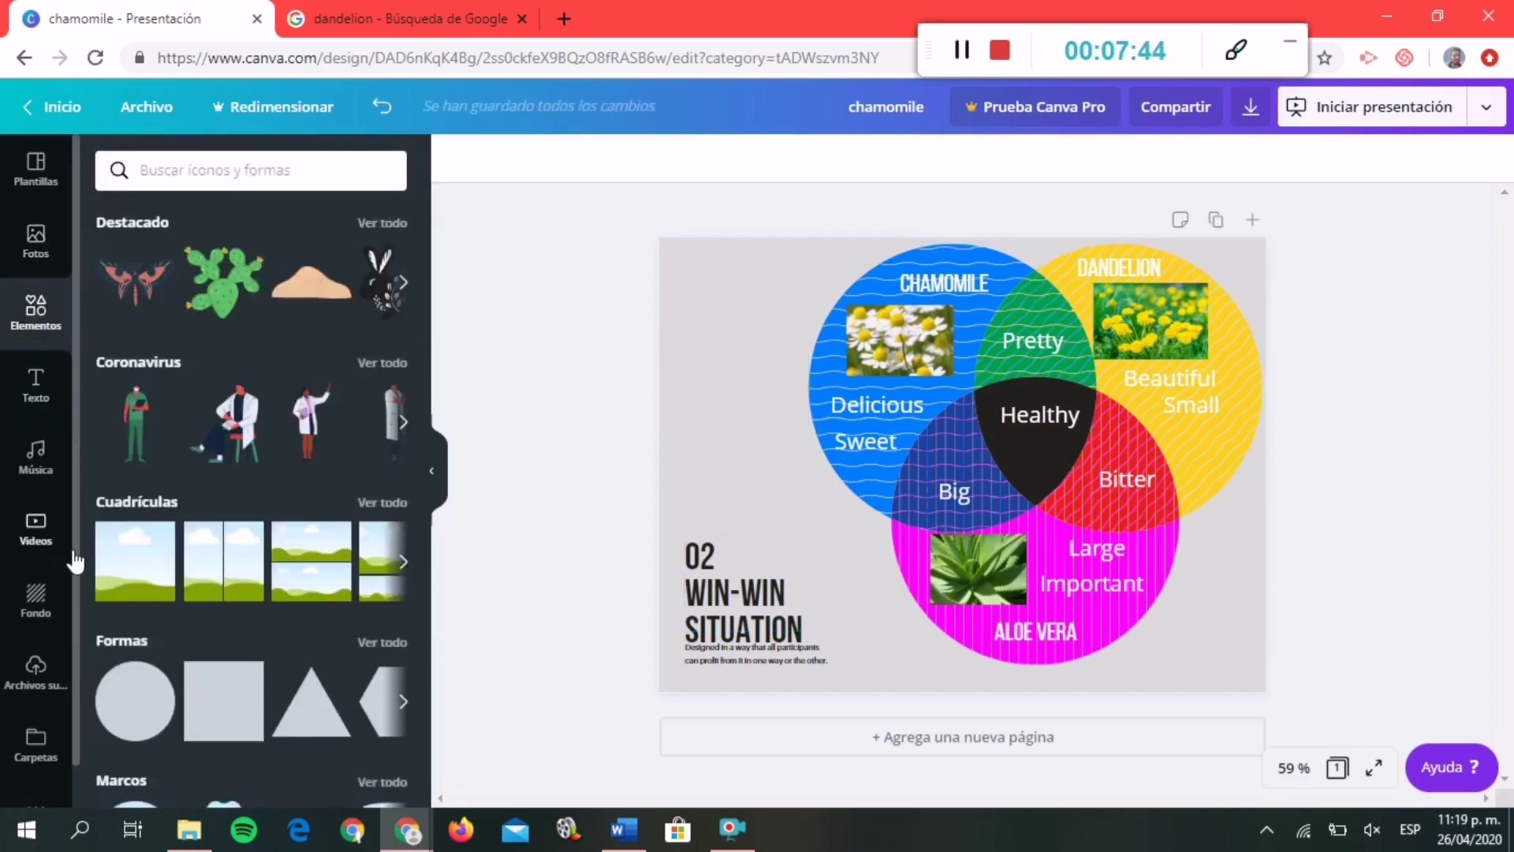
pyautogui.click(704, 427)
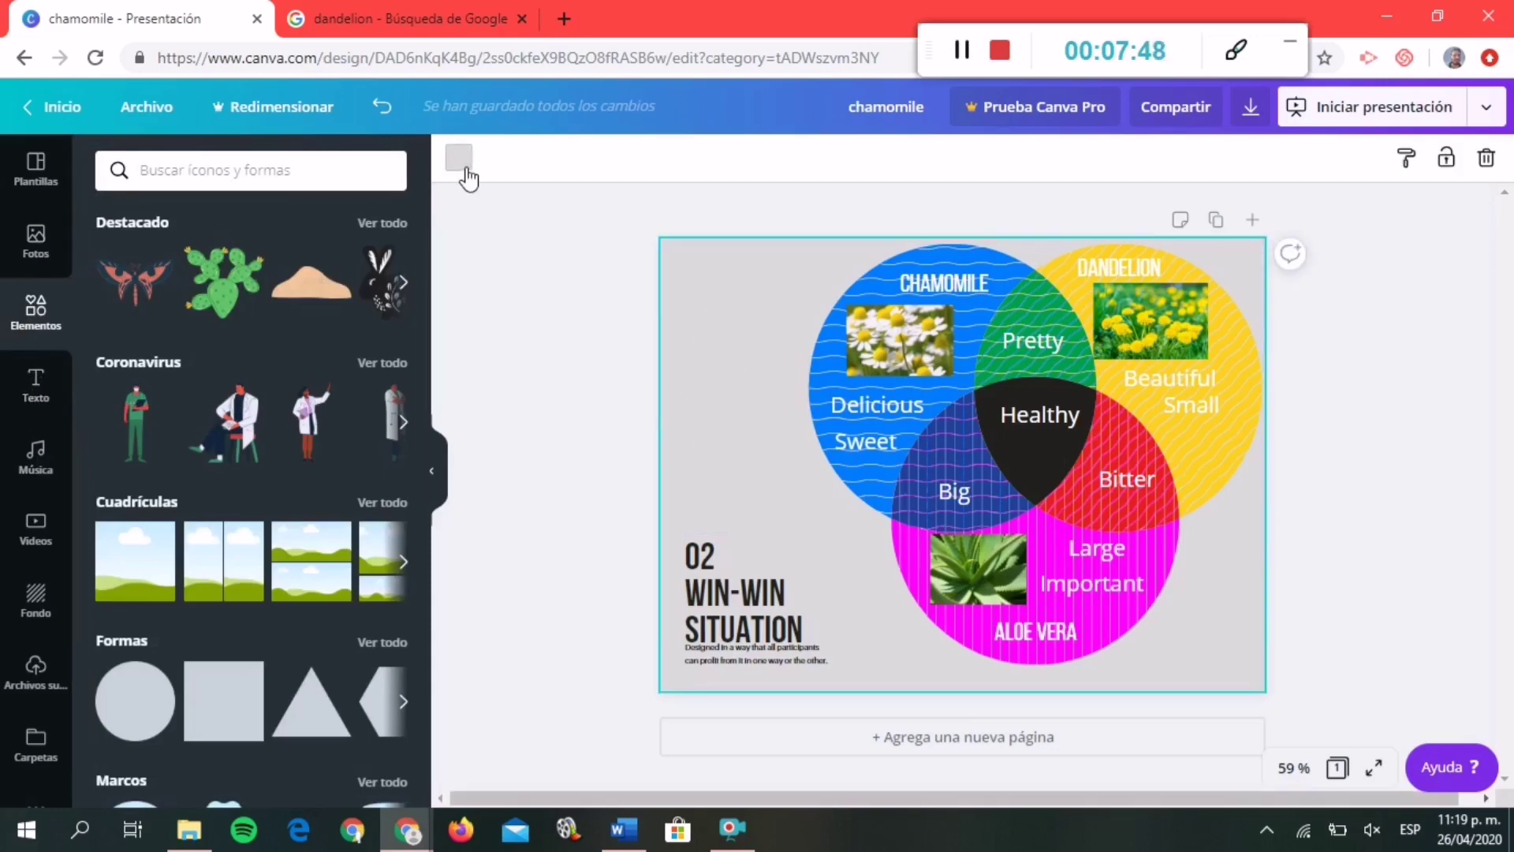
pyautogui.click(459, 158)
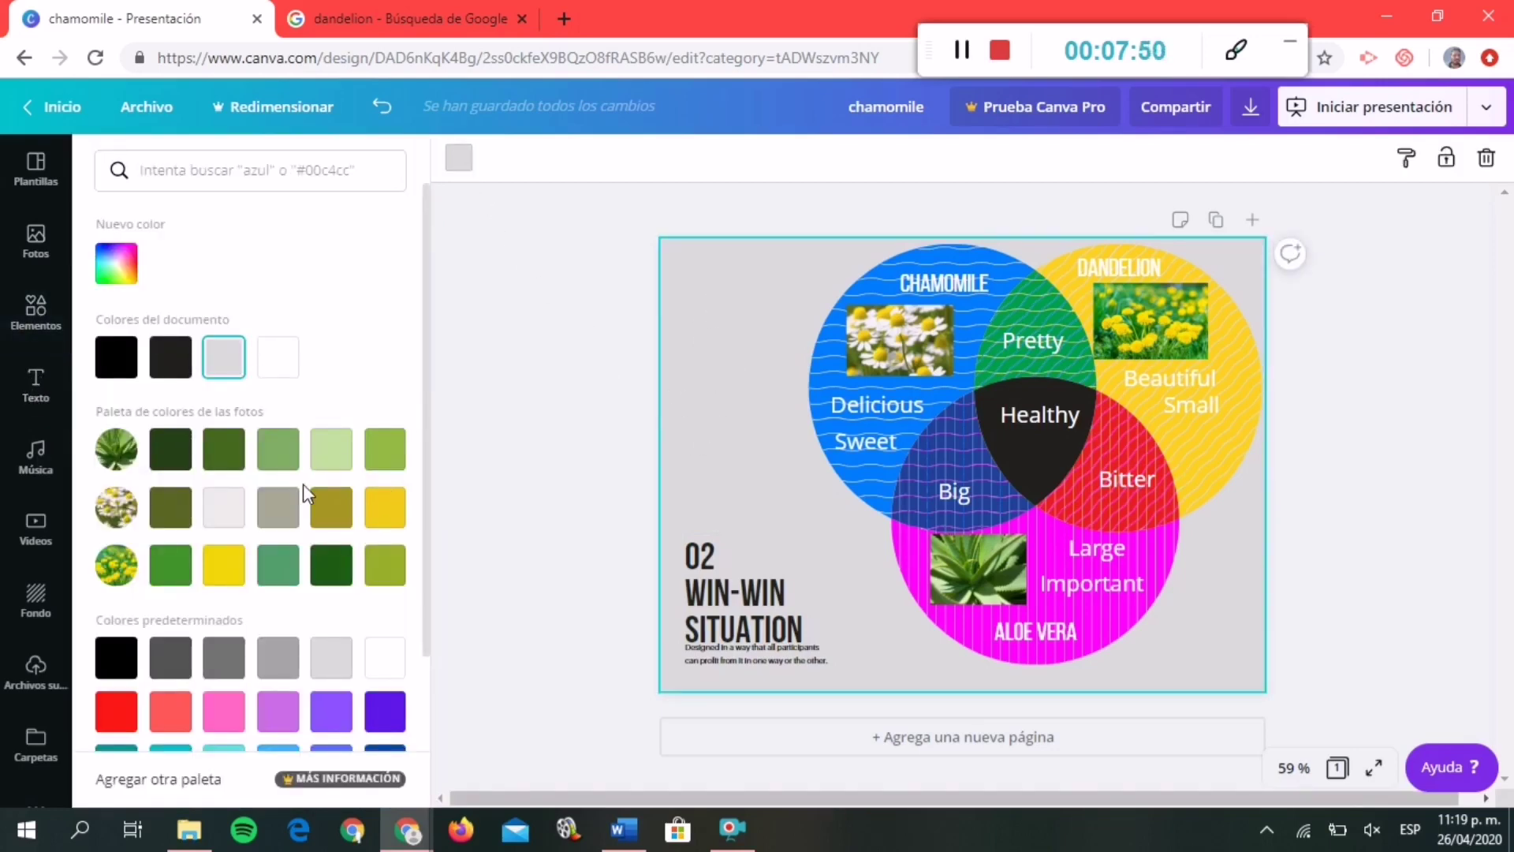
pyautogui.click(288, 464)
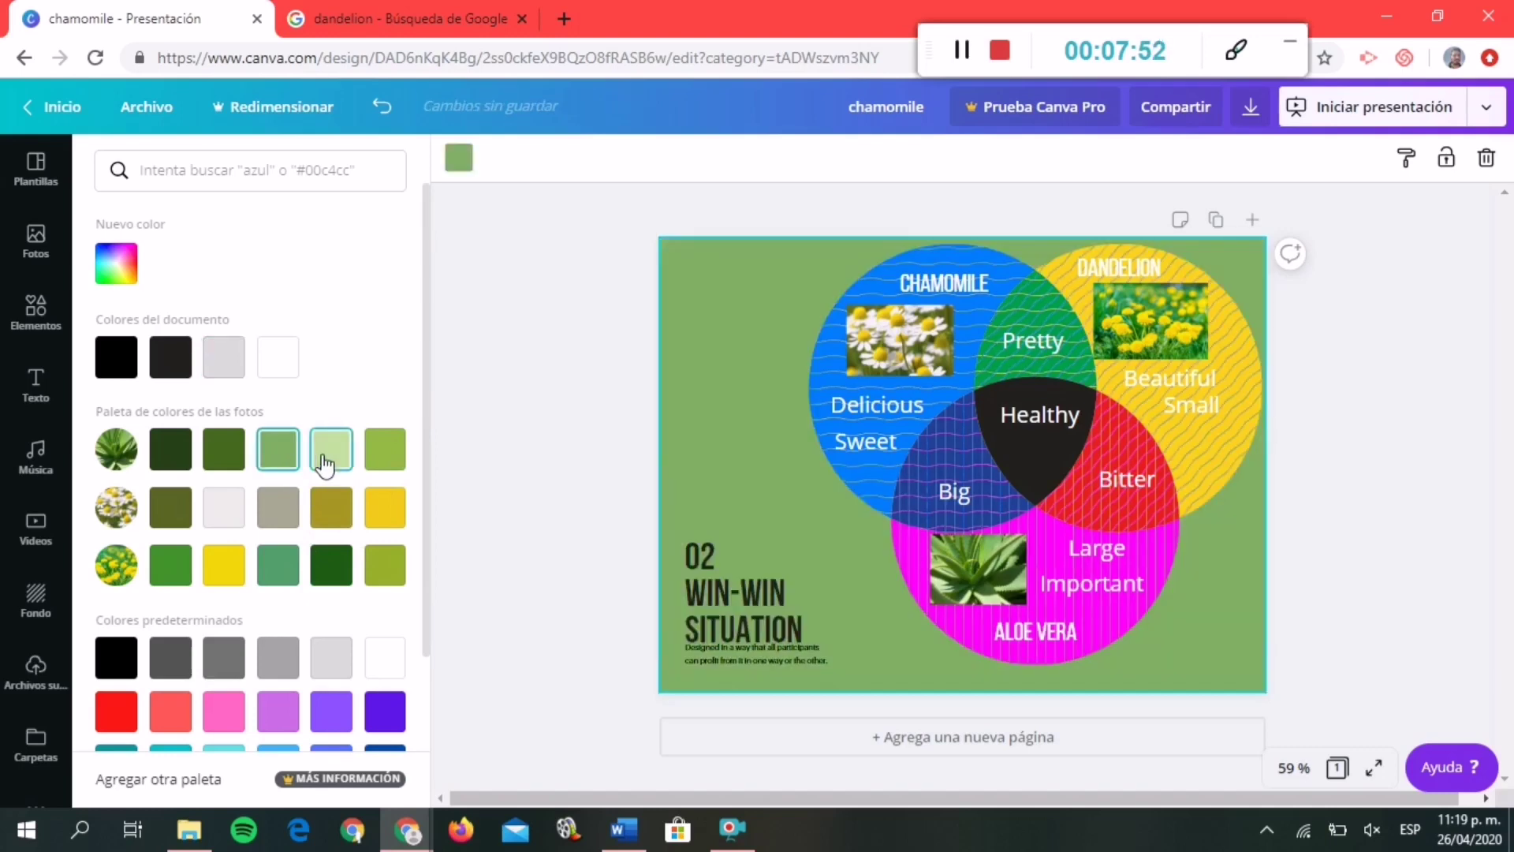
pyautogui.click(325, 463)
pyautogui.click(590, 505)
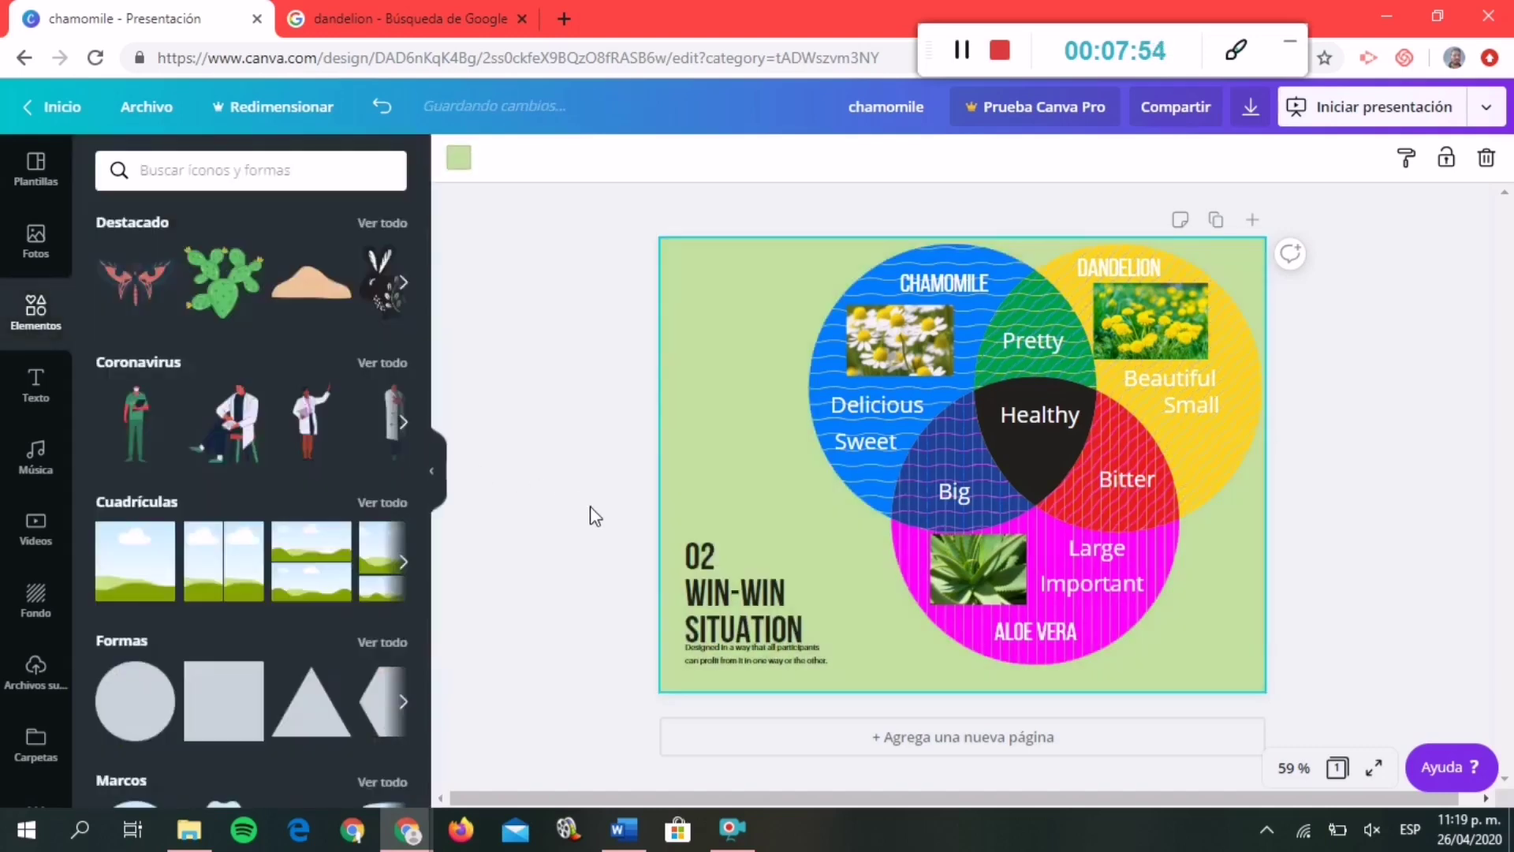